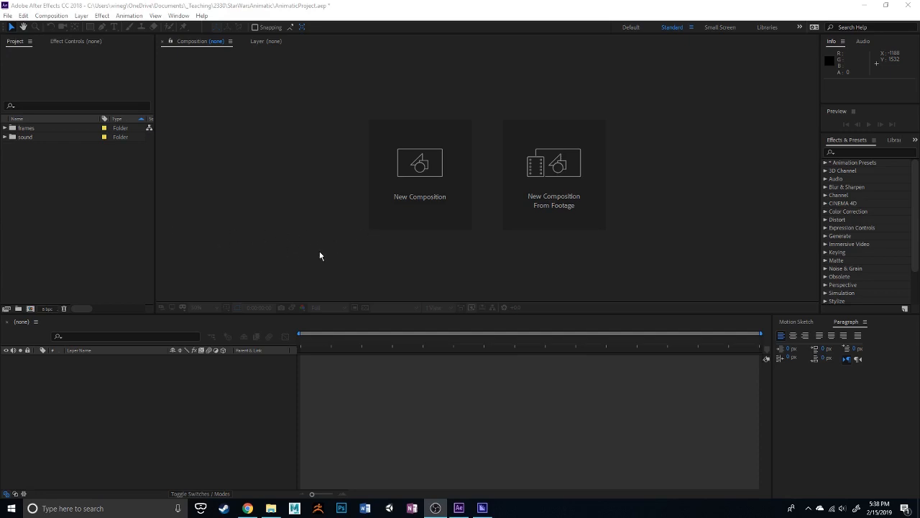
- Switch to File Explorer and examine the StarWarsAnimatic folder, including the AnimaticProject.aep file and its neighbouring folders
{"action": "left_click", "coordinate": [271, 508]}
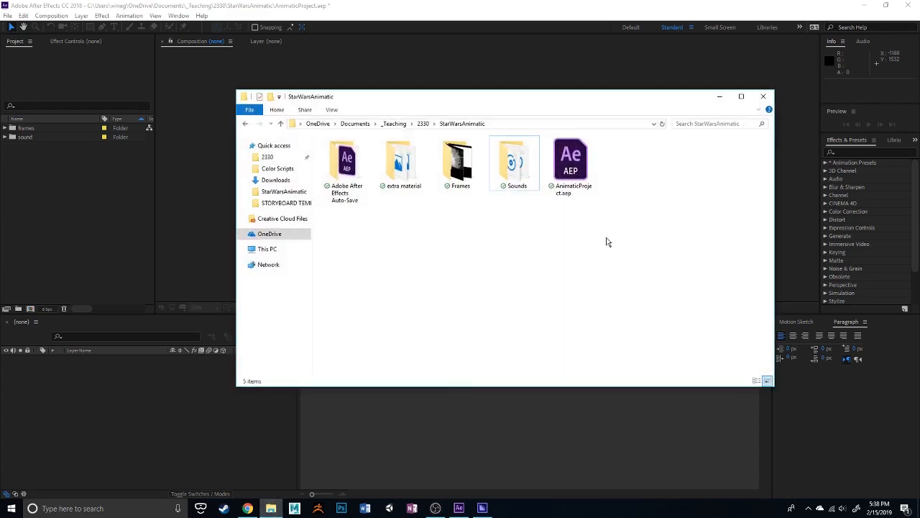
{"action": "left_click", "coordinate": [578, 164]}
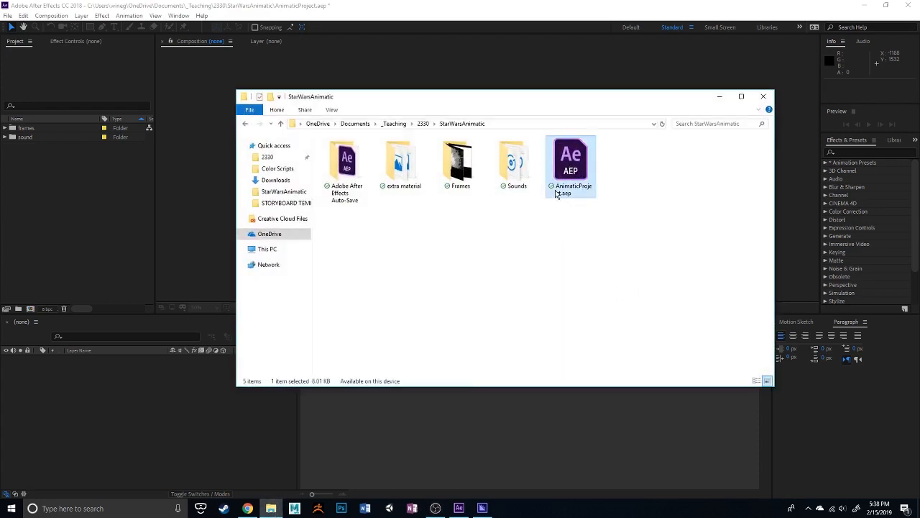
{"action": "left_click", "coordinate": [531, 242]}
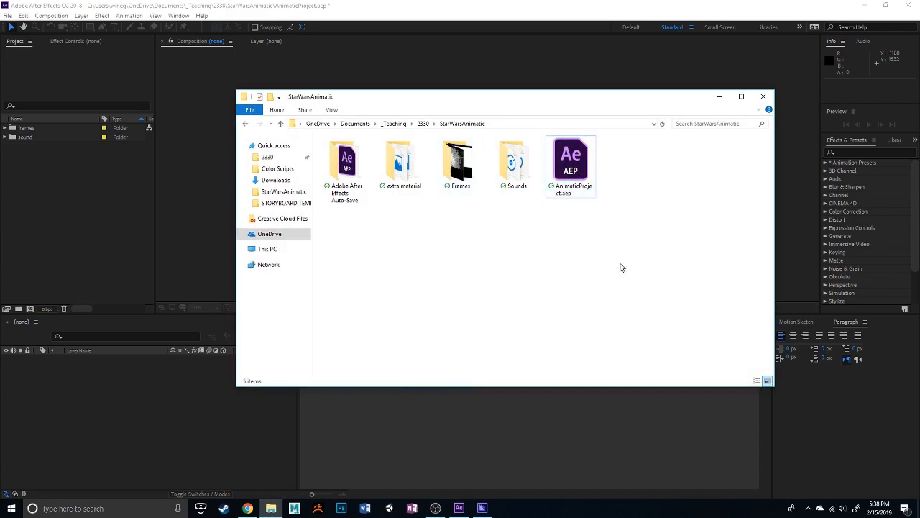
{"action": "left_click_drag", "start_coordinate": [544, 284], "coordinate": [323, 140]}
{"action": "left_click", "coordinate": [523, 287]}
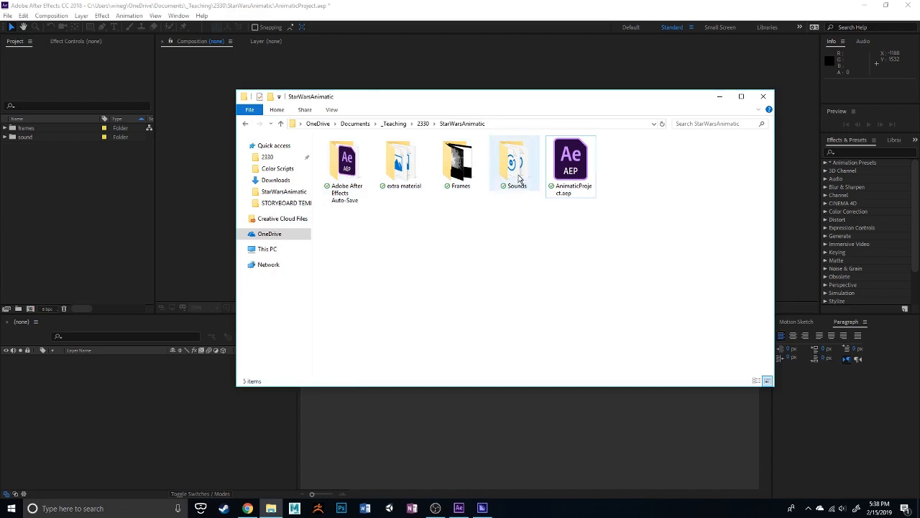
- Look inside the Sounds, Frames and extra material folders of StarWarsAnimatic, and return to After Effects
{"action": "double_click", "coordinate": [519, 181]}
{"action": "left_click", "coordinate": [245, 122]}
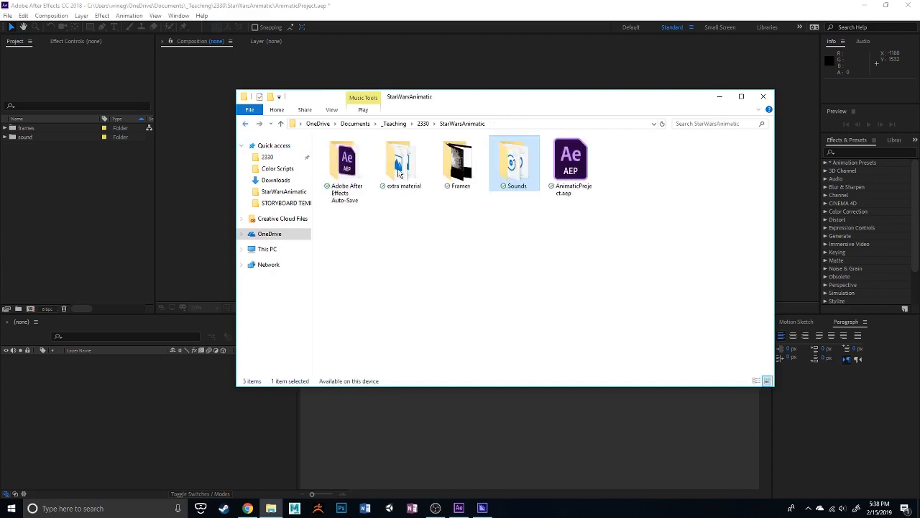
{"action": "double_click", "coordinate": [467, 167]}
{"action": "left_click", "coordinate": [246, 124]}
{"action": "left_click", "coordinate": [439, 243]}
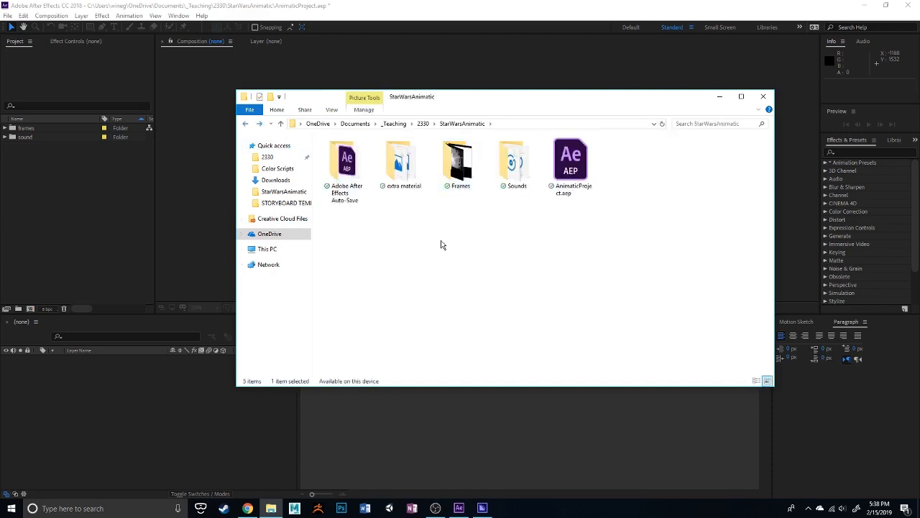
{"action": "left_click", "coordinate": [404, 178]}
{"action": "double_click", "coordinate": [422, 183]}
{"action": "left_click", "coordinate": [245, 123]}
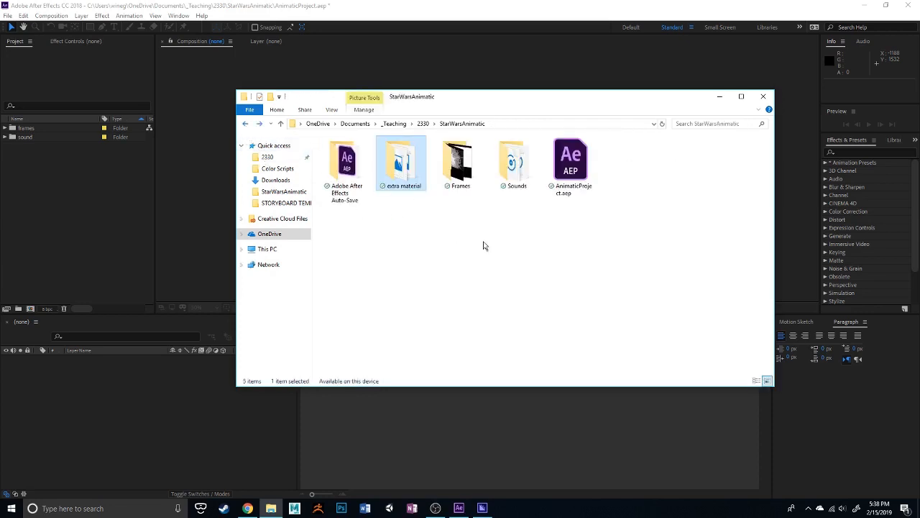
{"action": "left_click", "coordinate": [513, 240]}
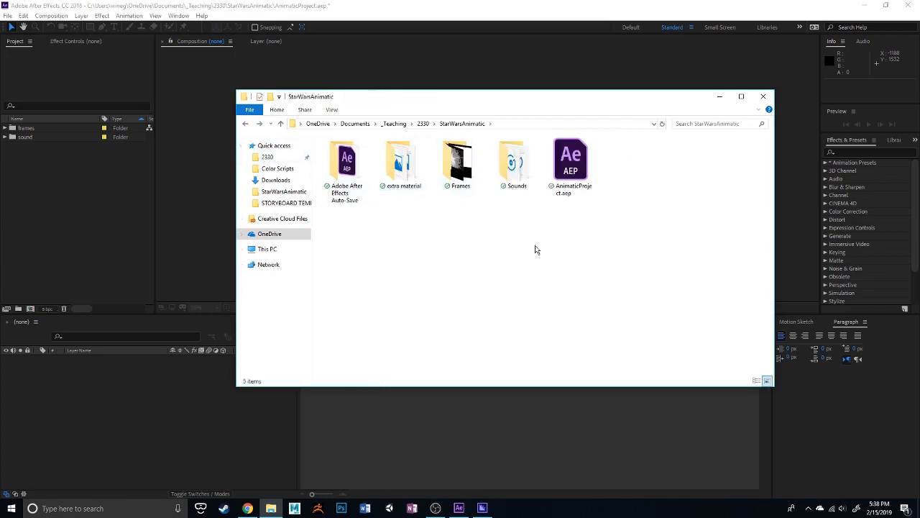
{"action": "left_click_drag", "start_coordinate": [638, 263], "coordinate": [472, 205]}
{"action": "left_click", "coordinate": [553, 256]}
{"action": "left_click", "coordinate": [161, 198]}
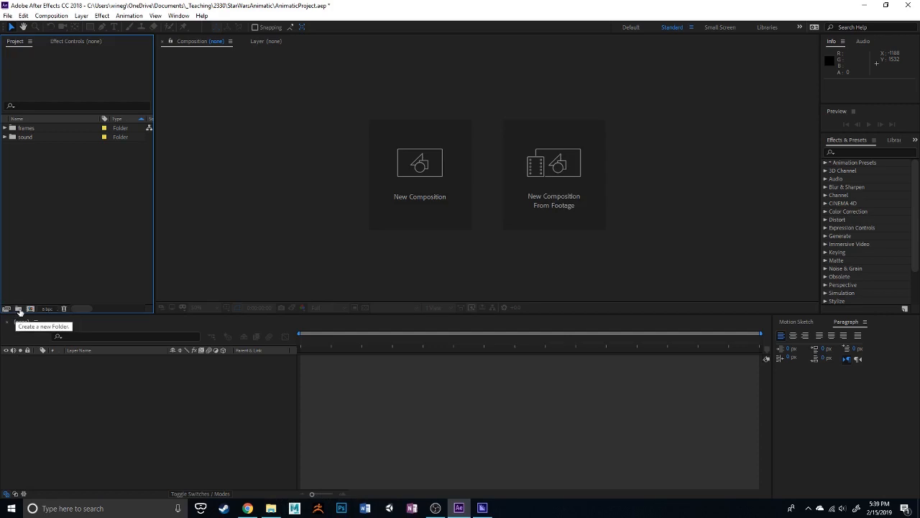
- Create a new folder in the project and delete it
{"action": "left_click", "coordinate": [19, 309]}
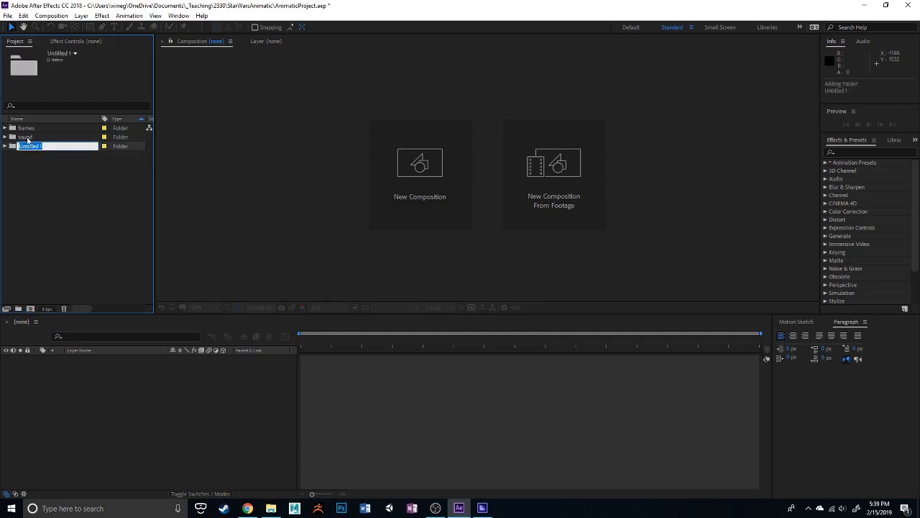
{"action": "left_click", "coordinate": [80, 177]}
{"action": "left_click", "coordinate": [64, 142]}
{"action": "key", "text": "Delete"}
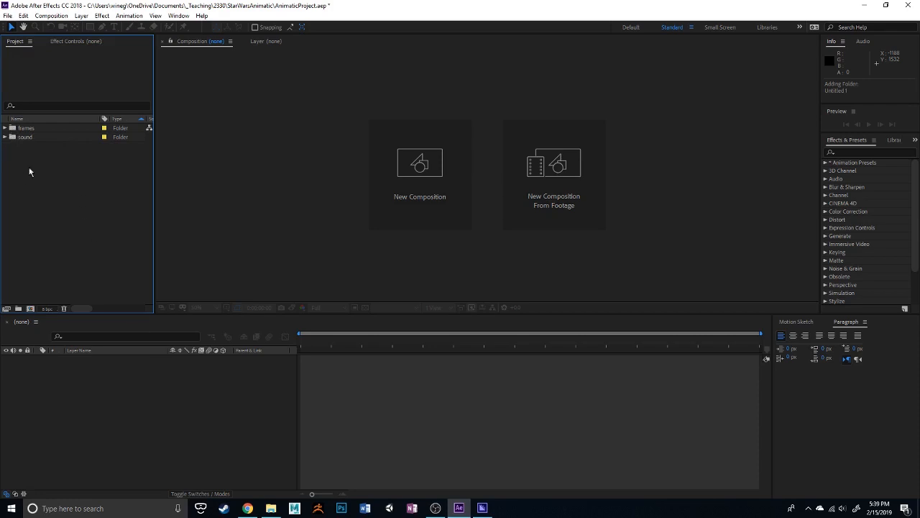
- Compare the StarWarsAnimatic folder in File Explorer with the contents of the project's frames folder in After Effects
{"action": "left_click", "coordinate": [271, 508]}
{"action": "left_click_drag", "start_coordinate": [624, 245], "coordinate": [478, 188]}
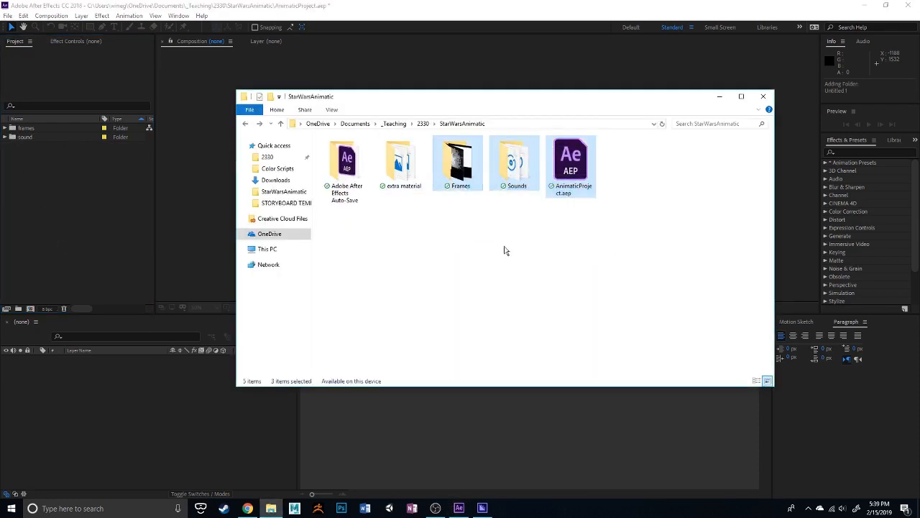
{"action": "left_click", "coordinate": [26, 129]}
{"action": "left_click", "coordinate": [5, 128]}
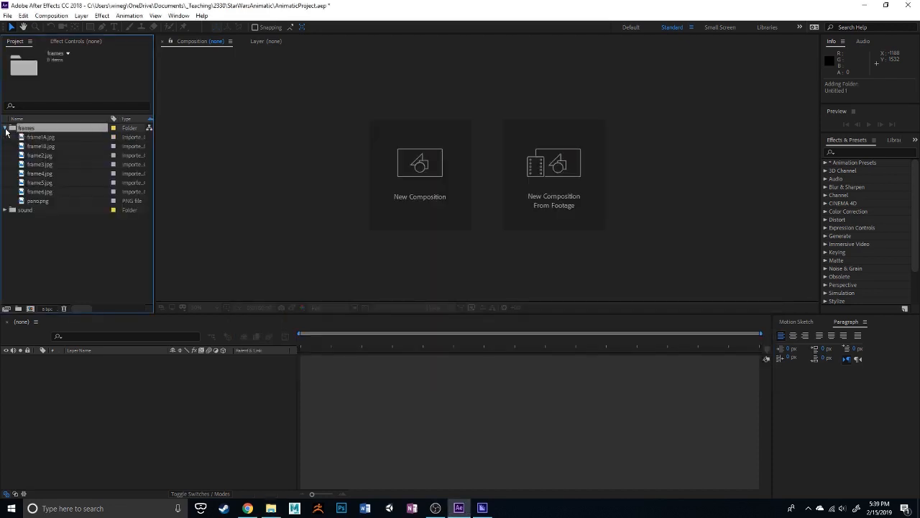
{"action": "left_click", "coordinate": [5, 128]}
- Try to import all images from the Frames folder in File Explorer into the project's frames folder
{"action": "left_click", "coordinate": [271, 508]}
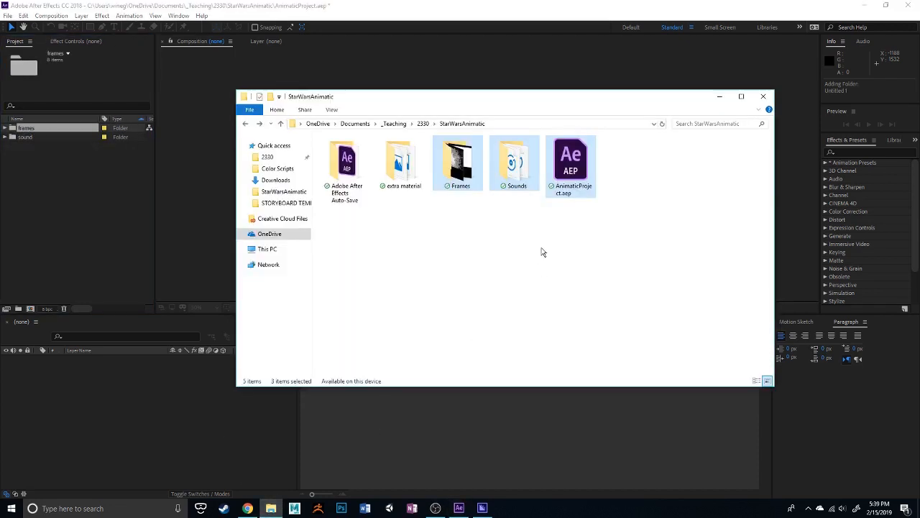
{"action": "double_click", "coordinate": [463, 166]}
{"action": "left_click_drag", "start_coordinate": [744, 258], "coordinate": [321, 137]}
{"action": "left_click_drag", "start_coordinate": [351, 164], "coordinate": [36, 132]}
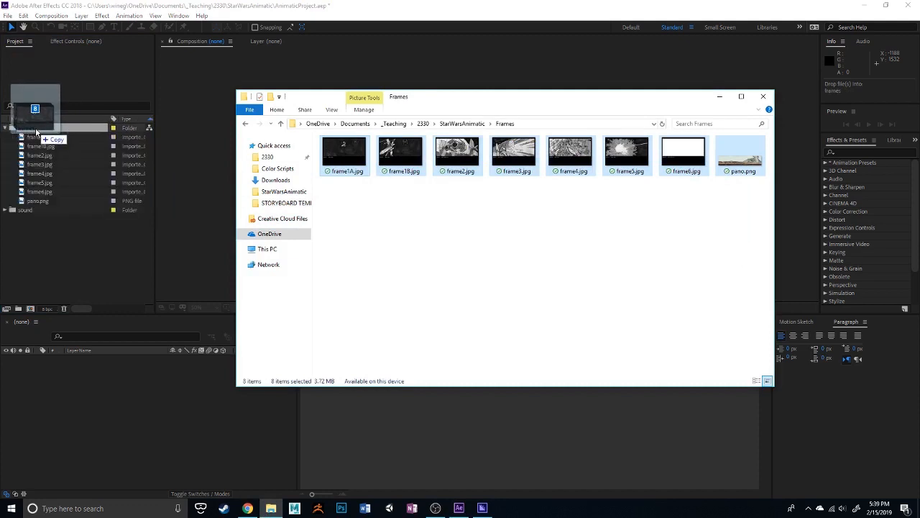
{"action": "left_click_drag", "start_coordinate": [37, 132], "coordinate": [552, 273]}
{"action": "left_click", "coordinate": [543, 279]}
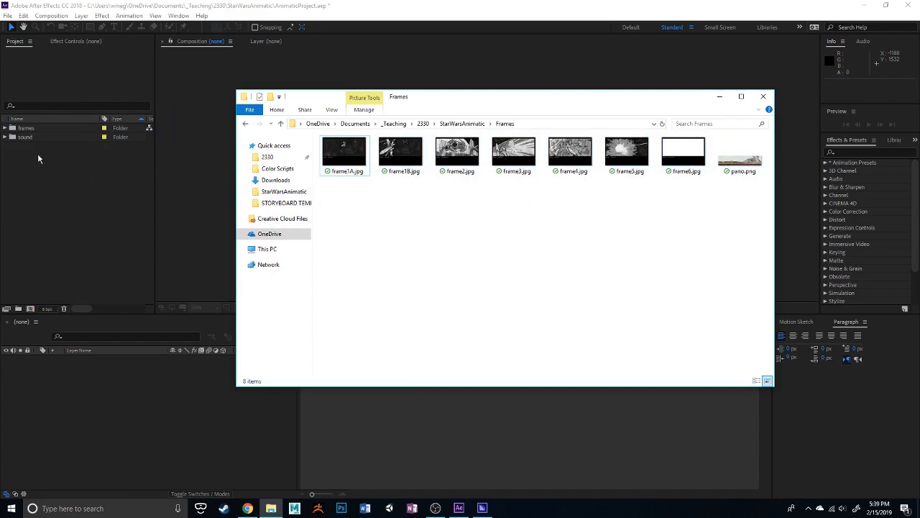
- Return to After Effects and examine the contents of the project's sound folder
{"action": "left_click", "coordinate": [93, 184]}
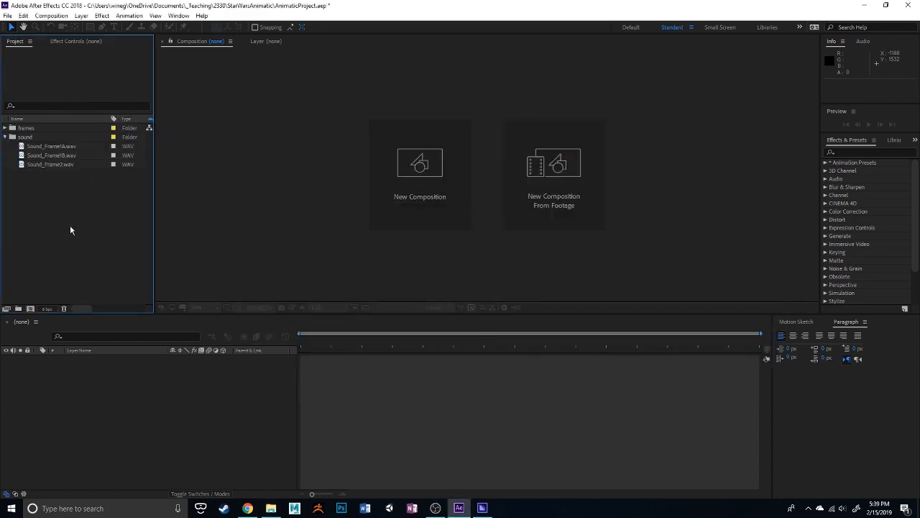
{"action": "left_click", "coordinate": [5, 137]}
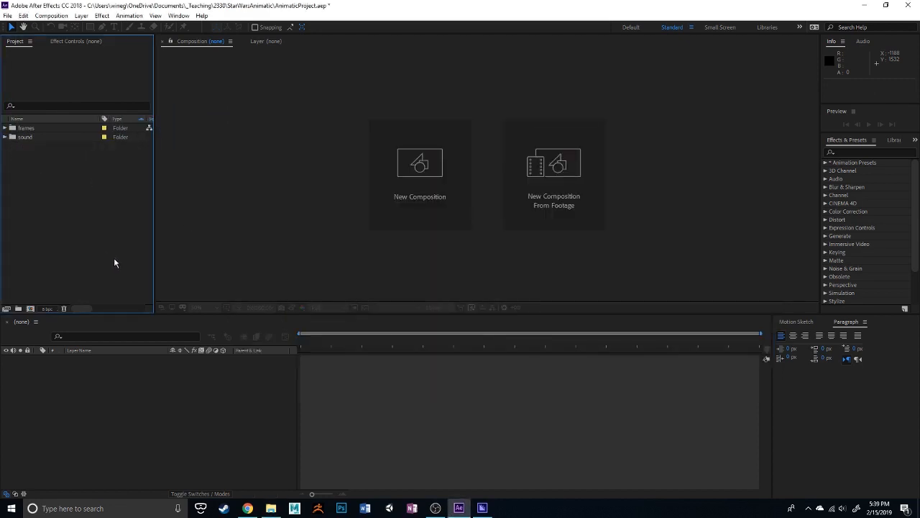
{"action": "left_click", "coordinate": [8, 16]}
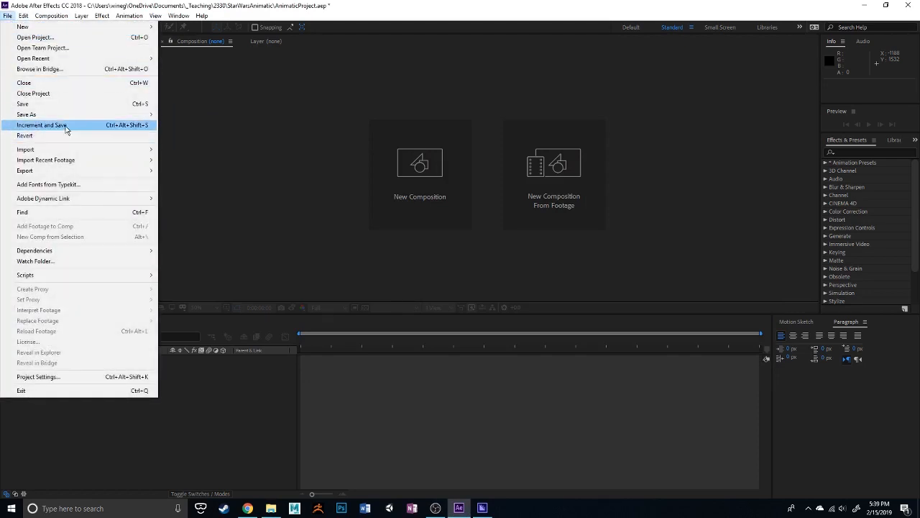
{"action": "mouse_move", "coordinate": [76, 115]}
{"action": "left_click", "coordinate": [180, 115]}
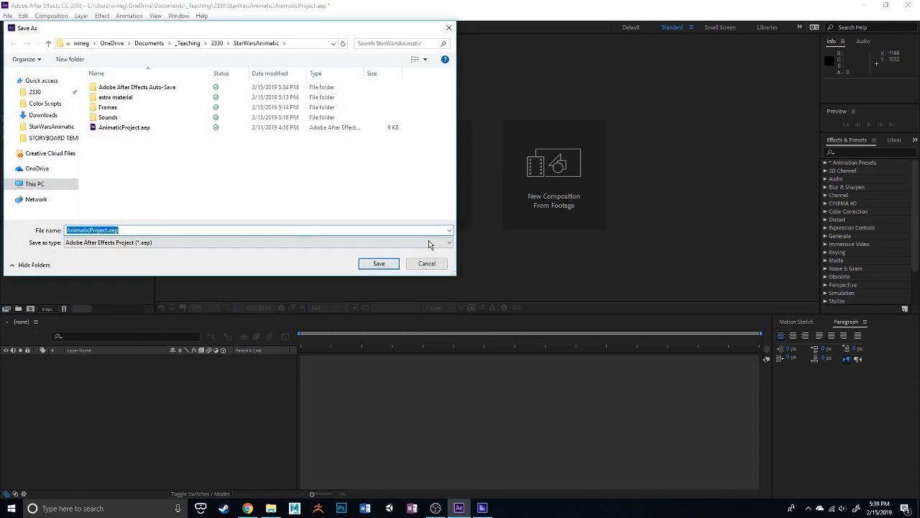
{"action": "left_click", "coordinate": [140, 90]}
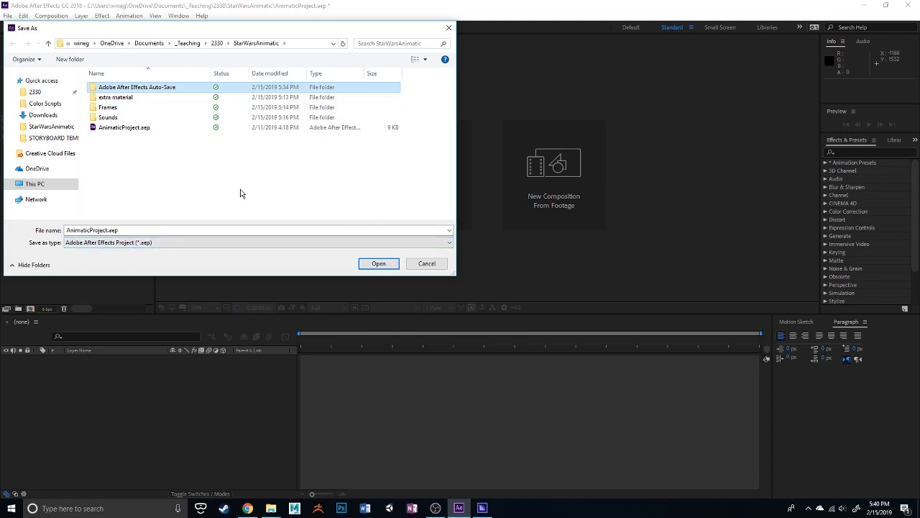
{"action": "left_click", "coordinate": [120, 151]}
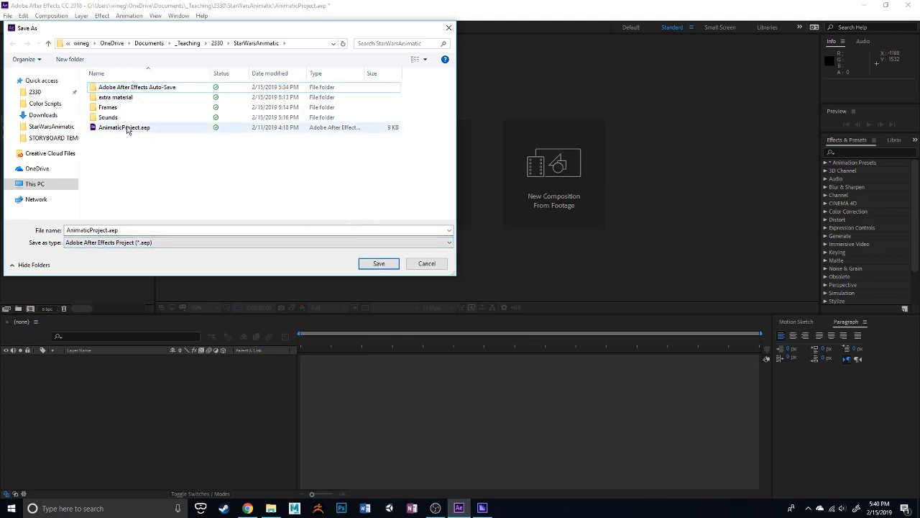
{"action": "left_click", "coordinate": [426, 263]}
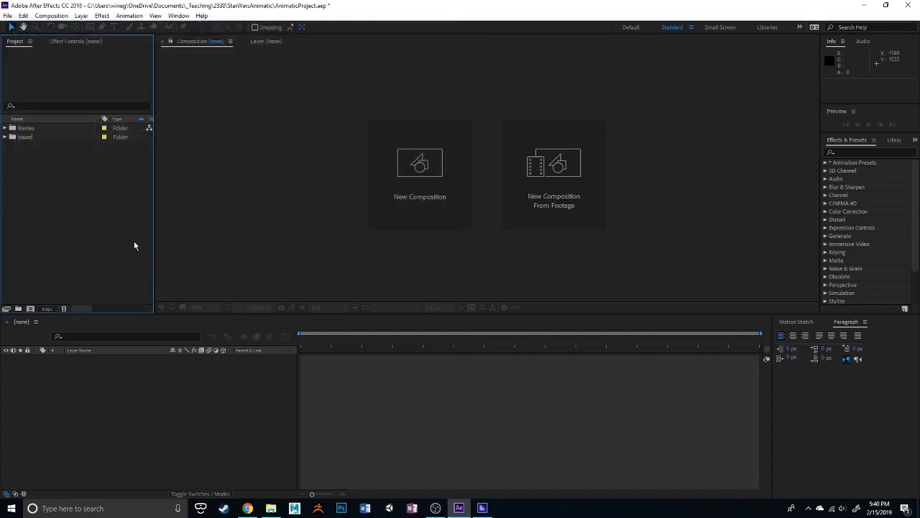
- Create a composition from frame1A.jpg in the frames folder and add frame1B.jpg through frame6.jpg as layers below it
{"action": "left_click", "coordinate": [5, 127]}
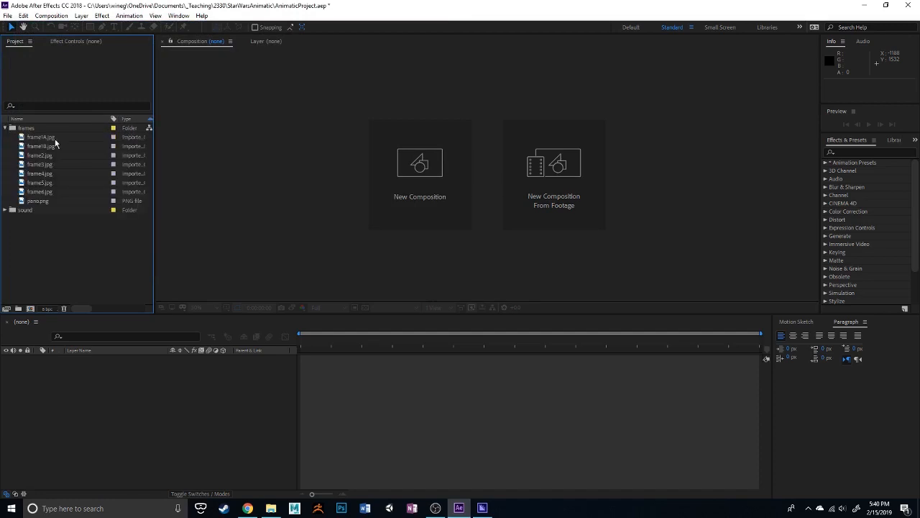
{"action": "left_click_drag", "start_coordinate": [41, 139], "coordinate": [421, 187]}
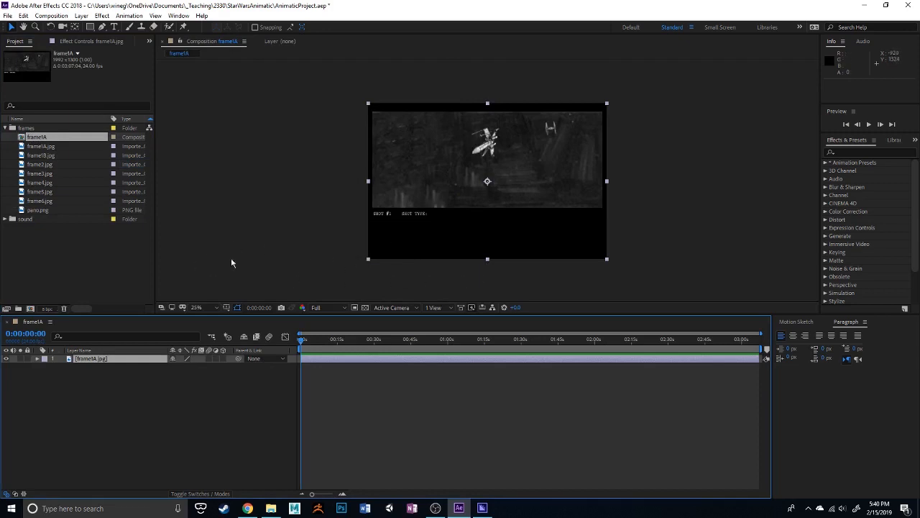
{"action": "left_click", "coordinate": [46, 155]}
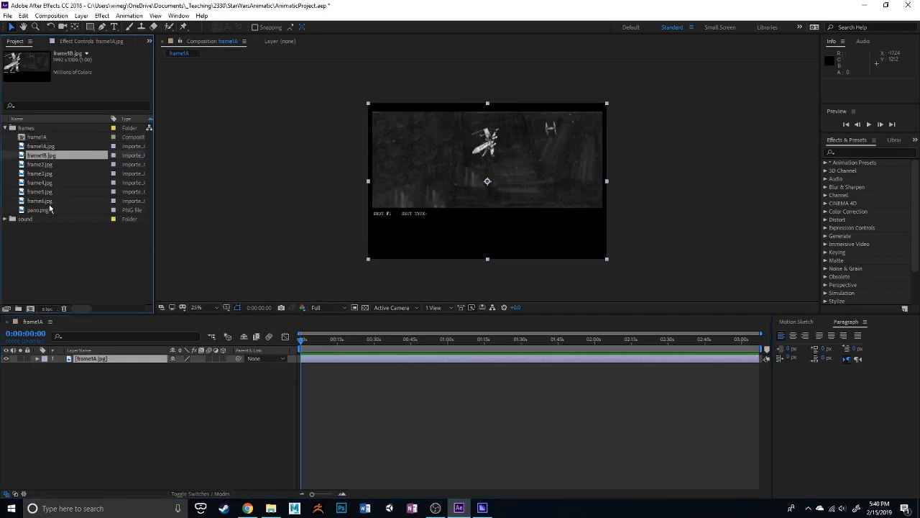
{"action": "left_click", "coordinate": [49, 202], "text": "shift"}
{"action": "left_click_drag", "start_coordinate": [46, 202], "coordinate": [107, 397]}
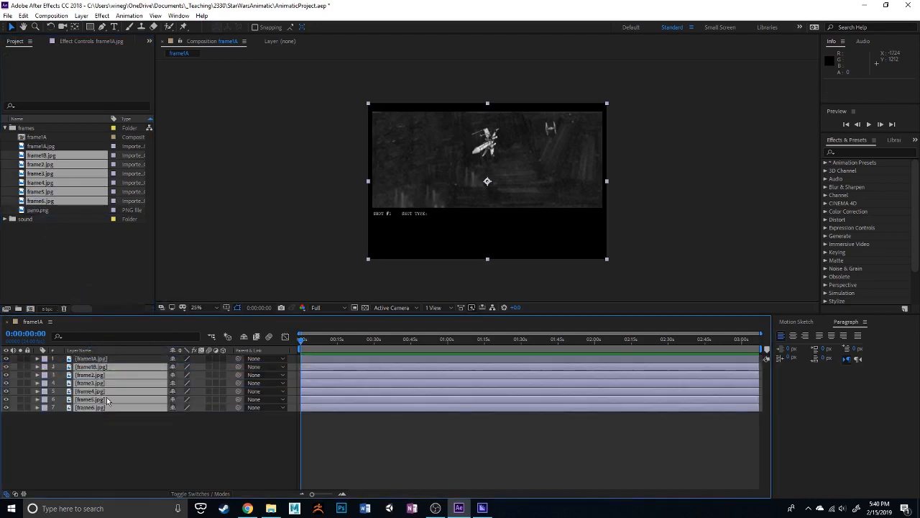
{"action": "left_click", "coordinate": [130, 429]}
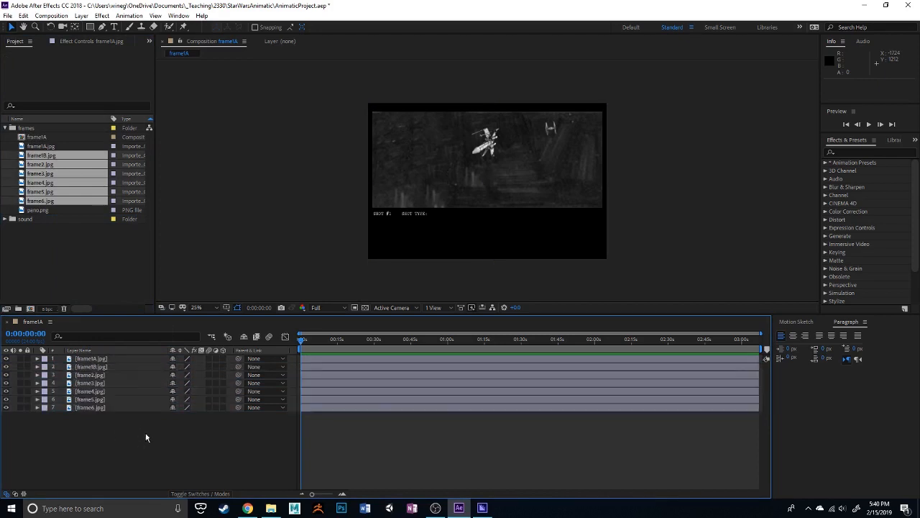
- Check the stacking order of the layers one by one, from frame1A.jpg down to frame6.jpg
{"action": "left_click", "coordinate": [115, 359]}
{"action": "left_click", "coordinate": [115, 366]}
{"action": "left_click", "coordinate": [114, 375]}
{"action": "left_click", "coordinate": [115, 383]}
{"action": "left_click", "coordinate": [116, 391]}
{"action": "left_click", "coordinate": [116, 399]}
{"action": "left_click", "coordinate": [116, 407]}
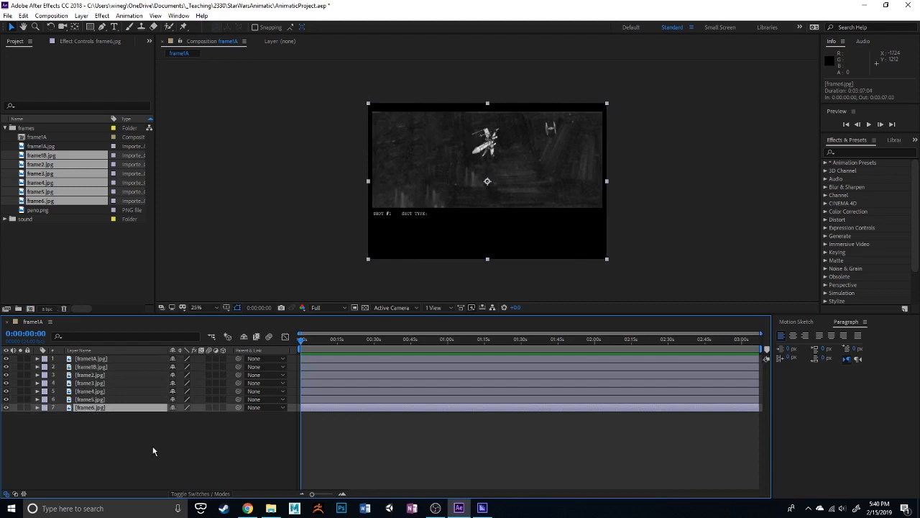
- Examine each frame layer's bar in the timeline from frame1A.jpg to frame6.jpg, keeping the playhead at the composition's start
{"action": "left_click_drag", "start_coordinate": [321, 340], "coordinate": [301, 344]}
{"action": "left_click", "coordinate": [353, 359]}
{"action": "left_click", "coordinate": [353, 366]}
{"action": "left_click", "coordinate": [353, 374]}
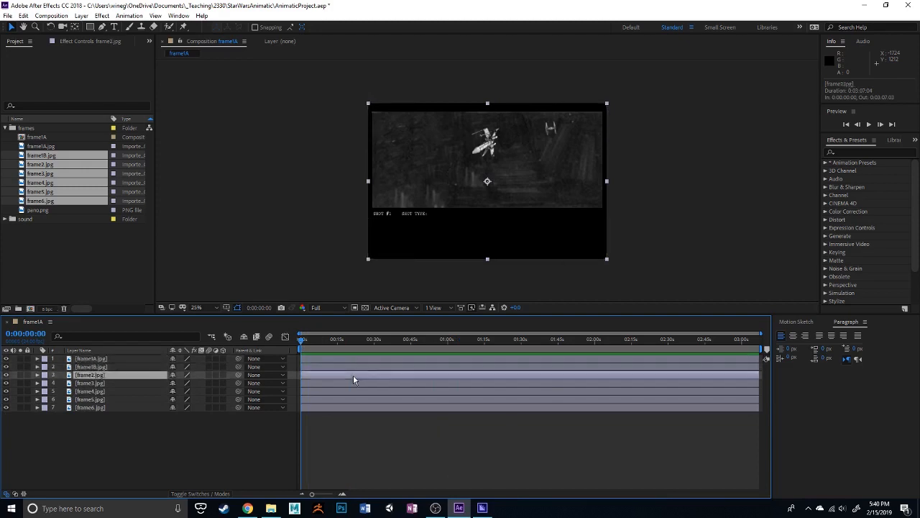
{"action": "left_click", "coordinate": [353, 382]}
{"action": "left_click", "coordinate": [354, 391]}
{"action": "left_click", "coordinate": [353, 399]}
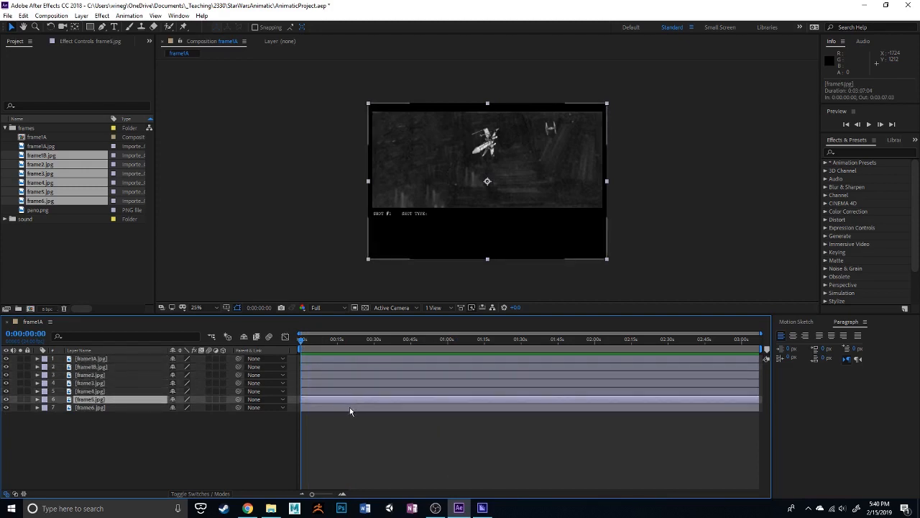
{"action": "left_click", "coordinate": [354, 408]}
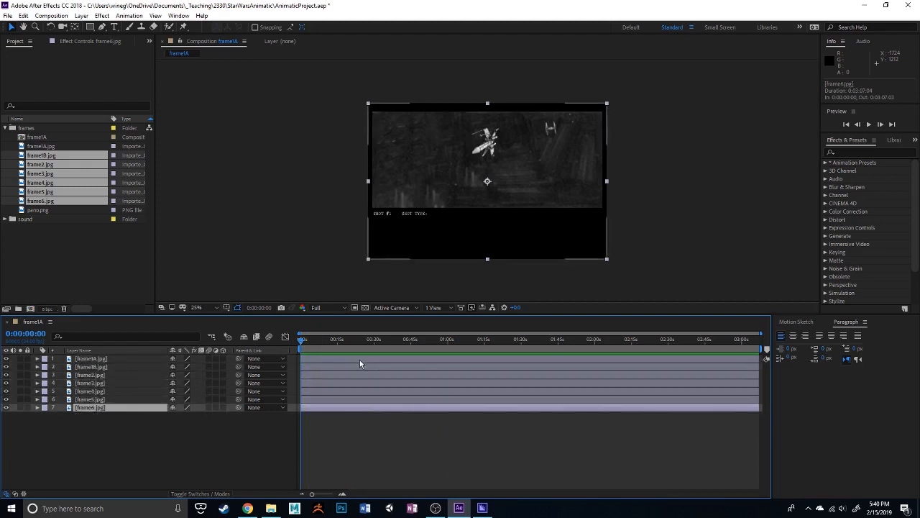
{"action": "left_click_drag", "start_coordinate": [302, 341], "coordinate": [293, 370]}
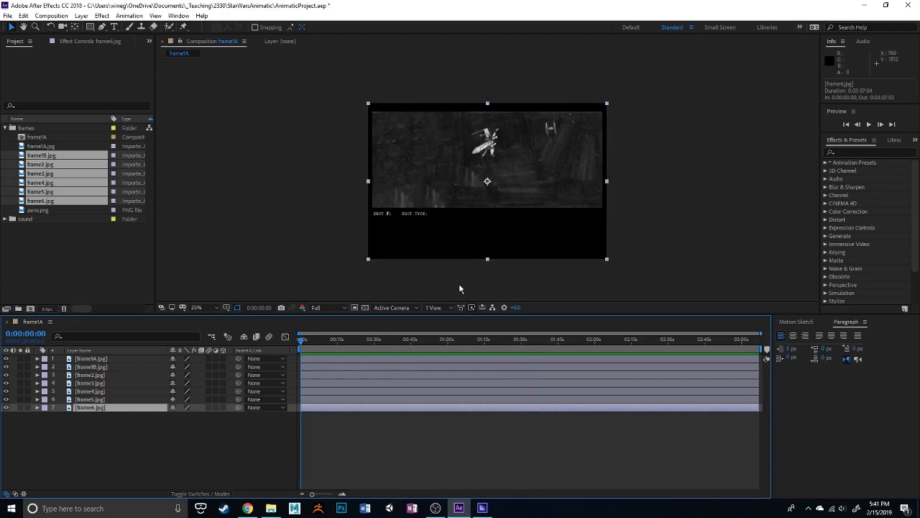
- Rename the composition as Animatic in its settings, check its frame rate, start timecode and duration fields, and apply the settings
{"action": "key", "text": "ctrl+k"}
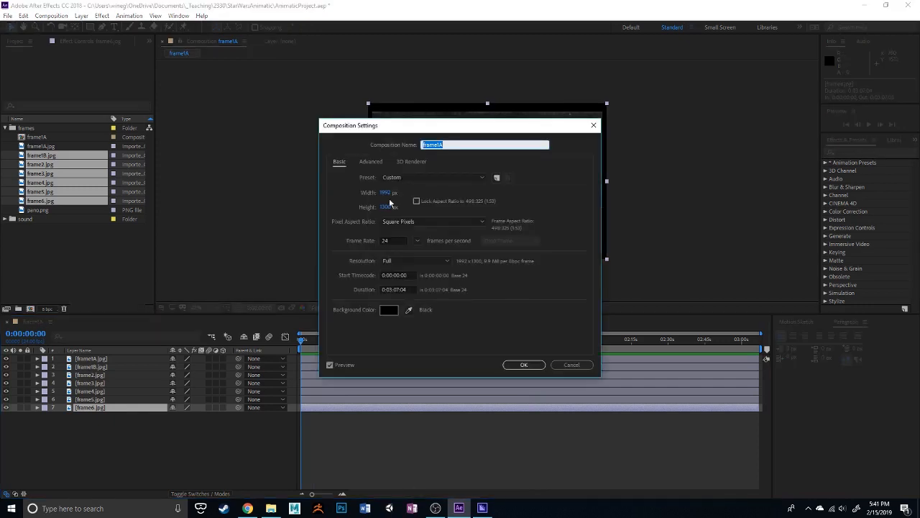
{"action": "left_click_drag", "start_coordinate": [397, 127], "coordinate": [417, 104]}
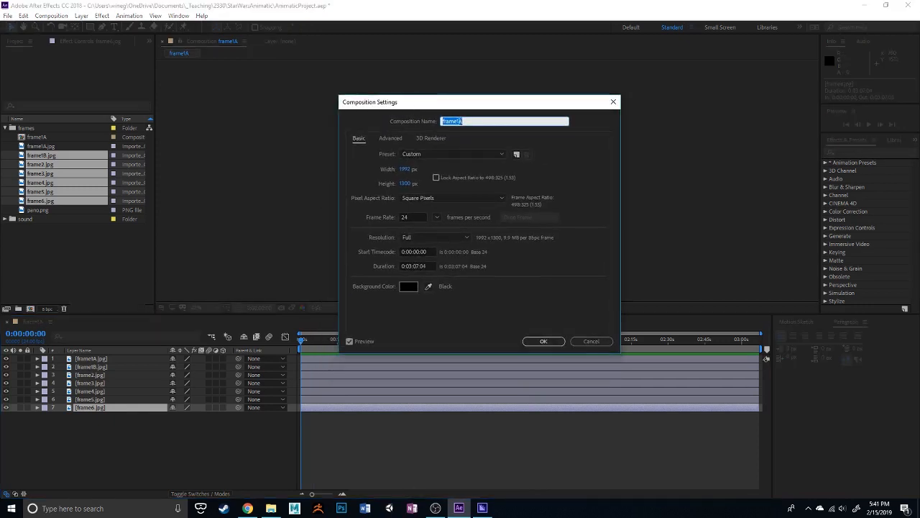
{"action": "type", "text": "Animatic"}
{"action": "left_click", "coordinate": [414, 217]}
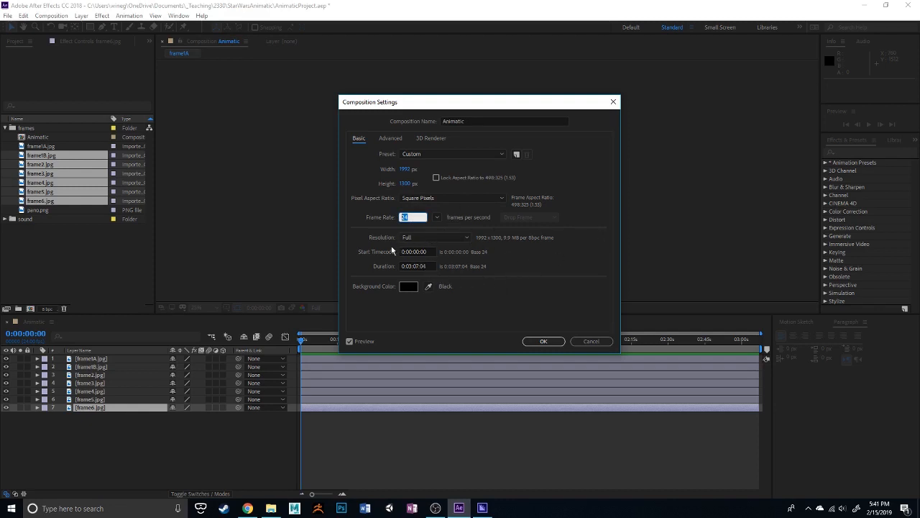
{"action": "left_click", "coordinate": [431, 252]}
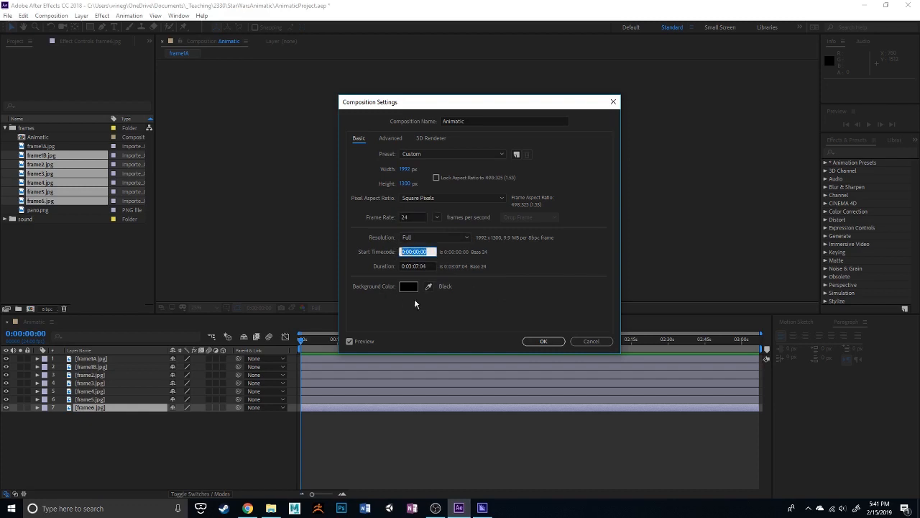
{"action": "left_click", "coordinate": [423, 287]}
{"action": "left_click", "coordinate": [430, 265]}
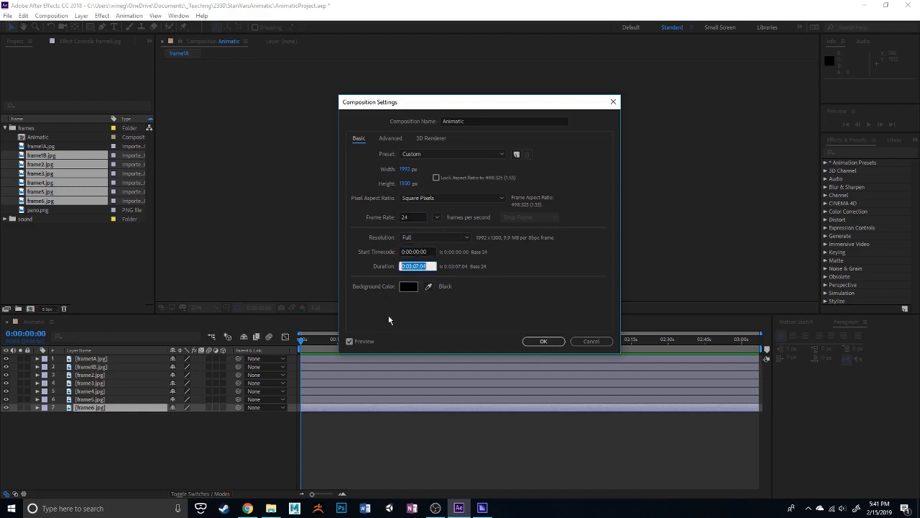
{"action": "left_click", "coordinate": [423, 288]}
{"action": "left_click_drag", "start_coordinate": [428, 266], "coordinate": [421, 266]}
{"action": "left_click", "coordinate": [418, 266]}
{"action": "left_click", "coordinate": [544, 340]}
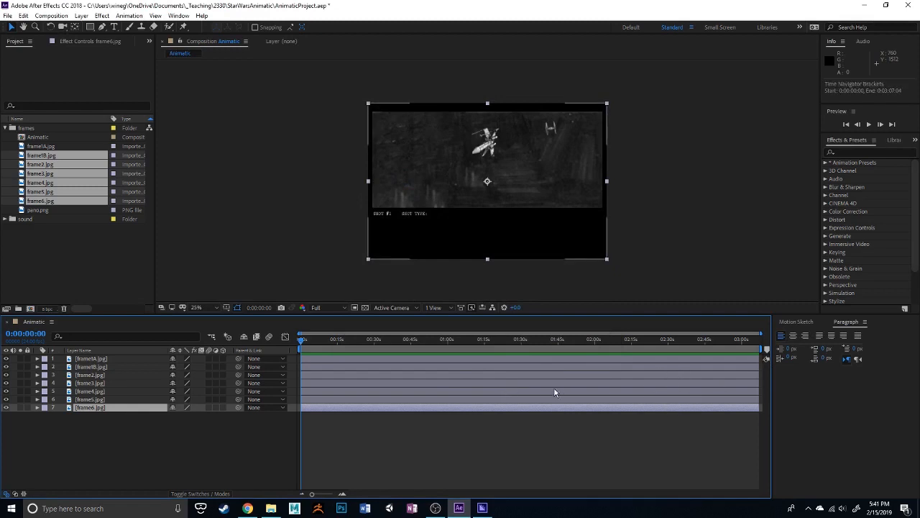
- Recheck the composition settings without changing them and examine the layer bars along the timeline at a closer zoom
{"action": "left_click", "coordinate": [498, 394]}
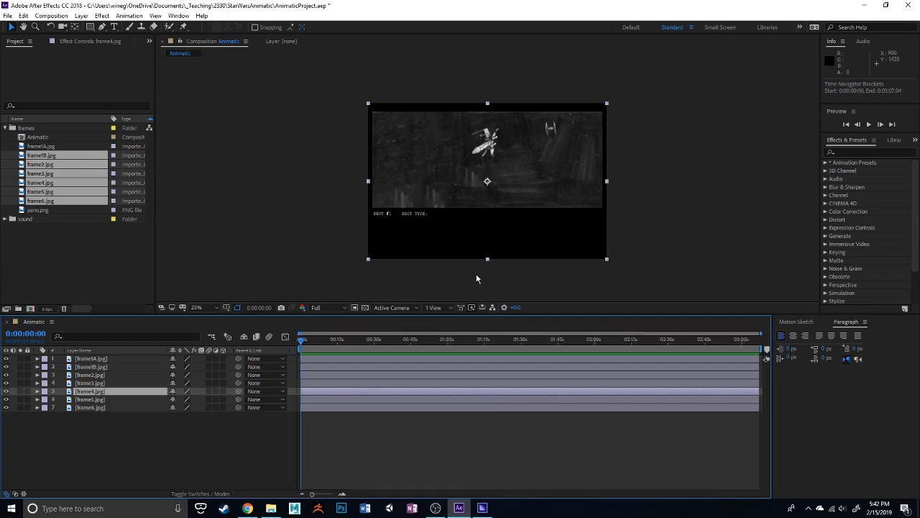
{"action": "key", "text": "ctrl+k"}
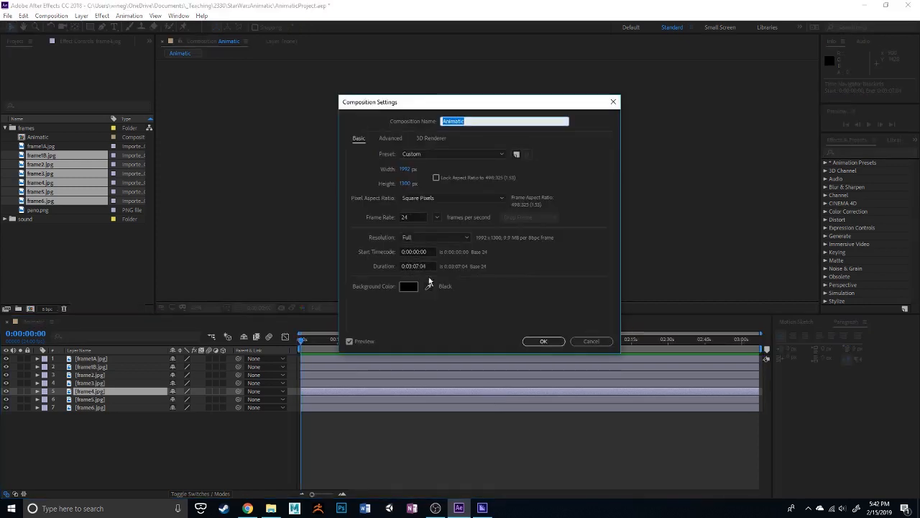
{"action": "left_click", "coordinate": [543, 341]}
{"action": "left_click", "coordinate": [686, 340]}
{"action": "left_click_drag", "start_coordinate": [701, 348], "coordinate": [29, 325]}
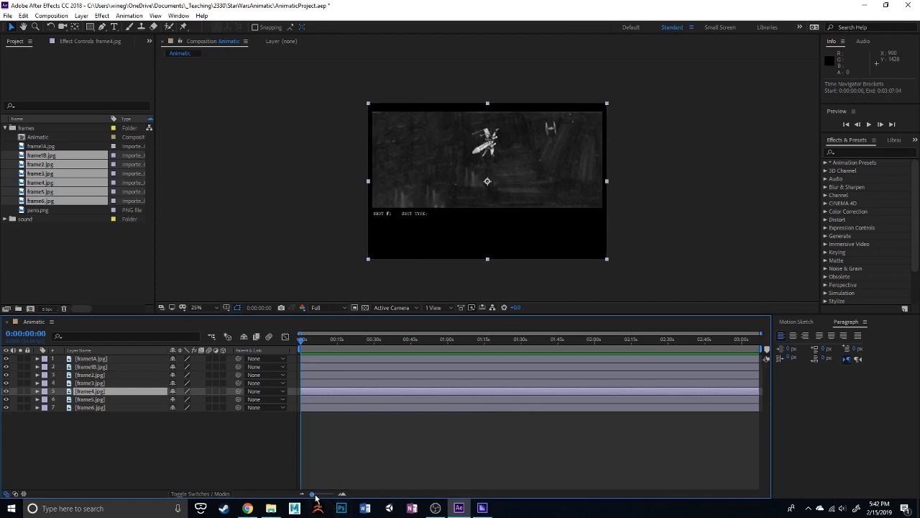
{"action": "left_click_drag", "start_coordinate": [309, 494], "coordinate": [323, 498]}
{"action": "key", "text": "space"}
{"action": "left_click_drag", "start_coordinate": [584, 408], "coordinate": [376, 407]}
{"action": "key", "text": "space"}
{"action": "left_click_drag", "start_coordinate": [626, 407], "coordinate": [672, 411]}
{"action": "left_click_drag", "start_coordinate": [453, 390], "coordinate": [546, 401]}
{"action": "left_click_drag", "start_coordinate": [439, 493], "coordinate": [324, 502]}
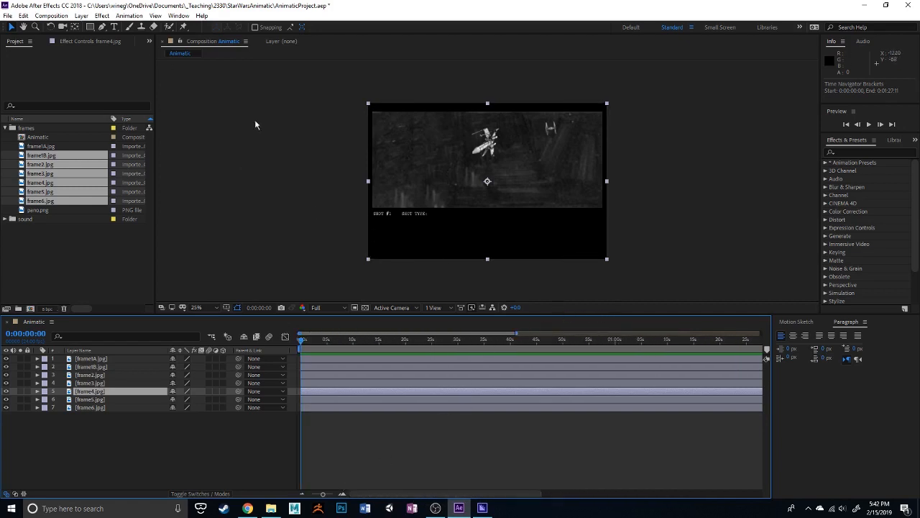
- Set the composition's duration to 0:03:10:04
{"action": "left_click", "coordinate": [45, 16]}
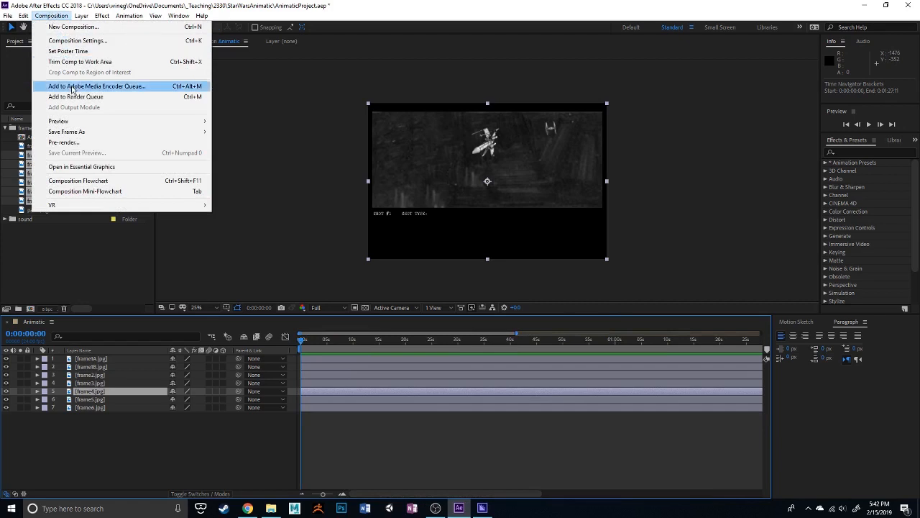
{"action": "left_click", "coordinate": [85, 41]}
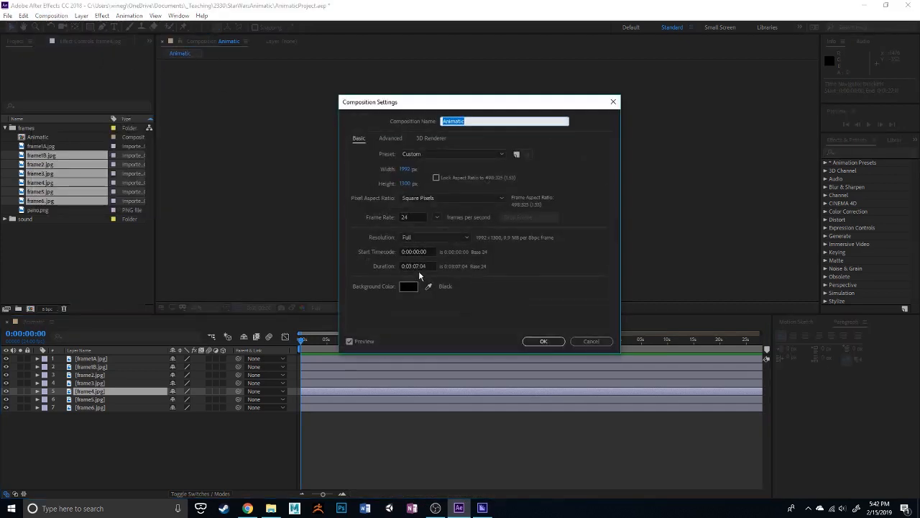
{"action": "left_click", "coordinate": [417, 266]}
{"action": "key", "text": "BackSpace"}
{"action": "key", "text": "BackSpace"}
{"action": "type", "text": "10"}
{"action": "left_click", "coordinate": [543, 341]}
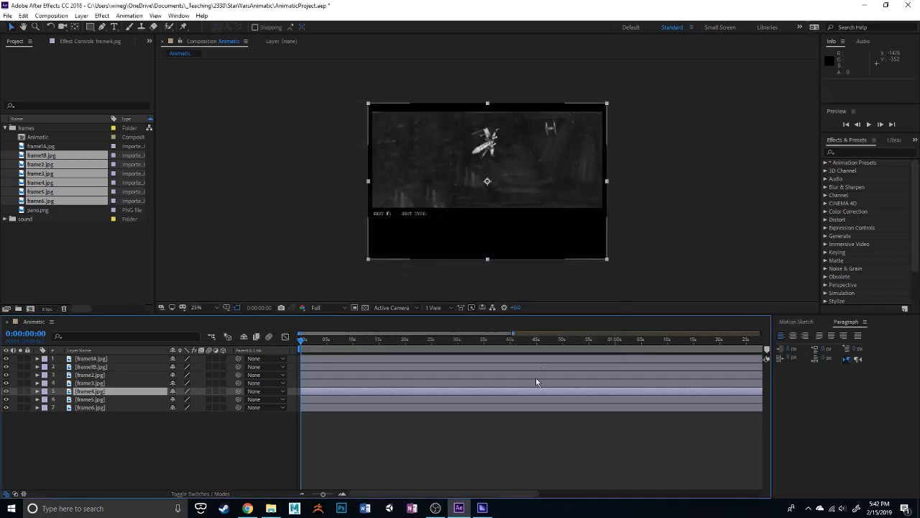
{"action": "key", "text": "minus"}
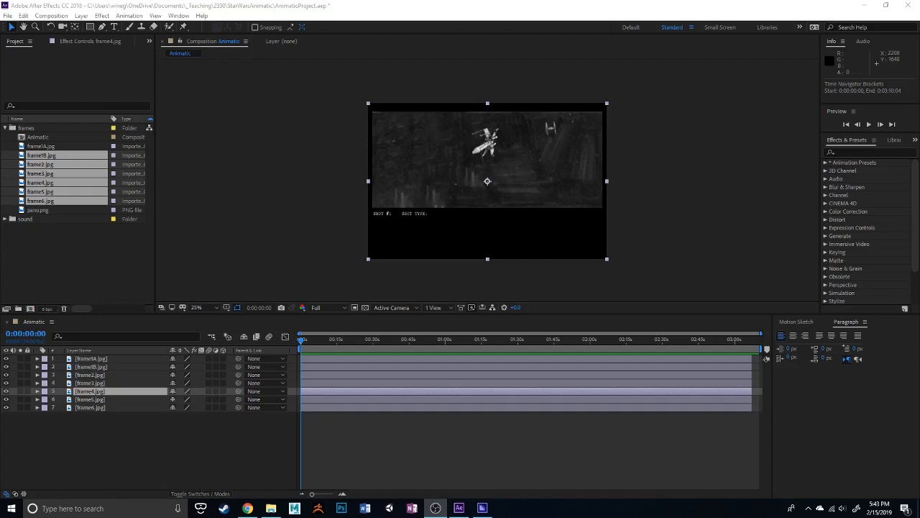
{"action": "left_click", "coordinate": [299, 346]}
{"action": "left_click_drag", "start_coordinate": [298, 342], "coordinate": [268, 367]}
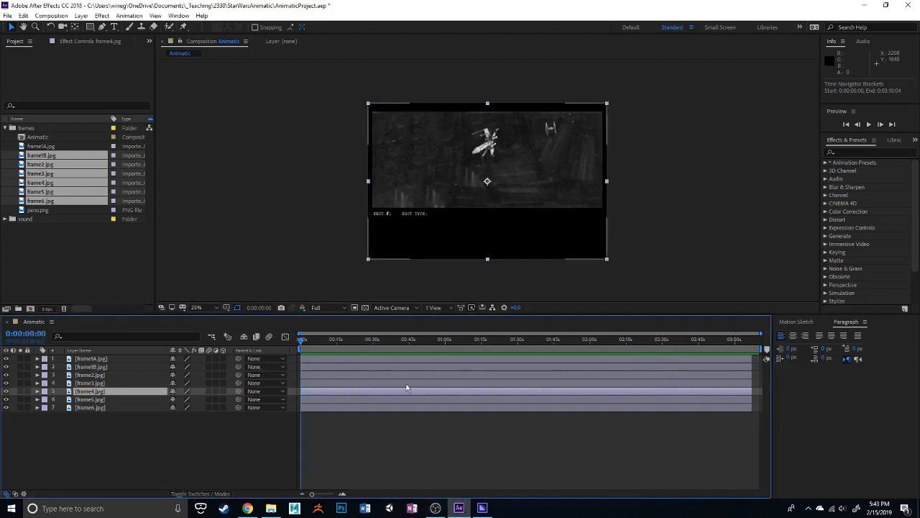
{"action": "left_click", "coordinate": [340, 407]}
{"action": "key", "text": "ctrl+a"}
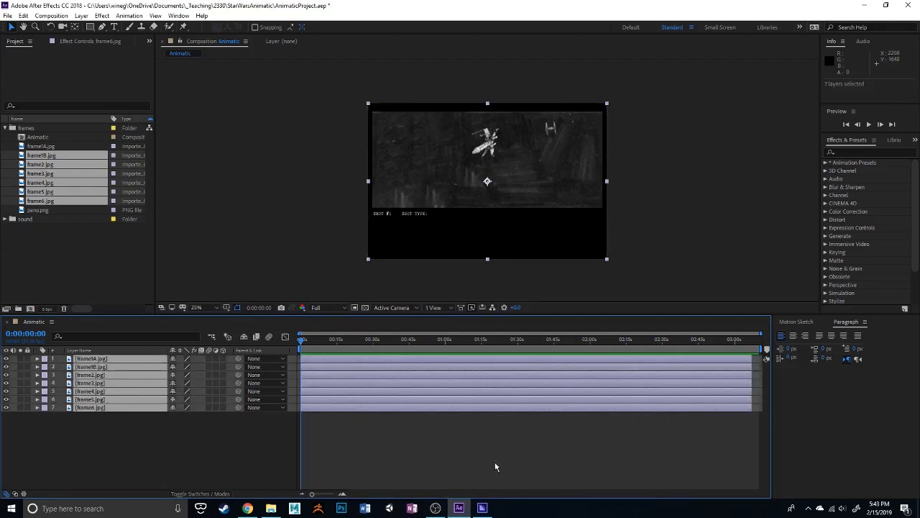
{"action": "left_click", "coordinate": [537, 452]}
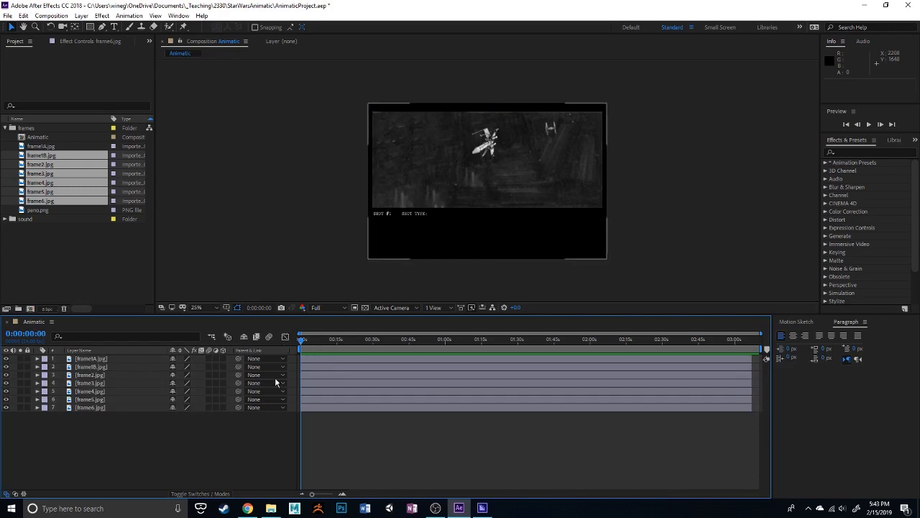
- Scrub to about 33 seconds, toggle the visibility of frame1A.jpg and frame1B.jpg off and on to examine the layer stack, and return to the start
{"action": "left_click_drag", "start_coordinate": [301, 343], "coordinate": [383, 348]}
{"action": "left_click", "coordinate": [455, 357]}
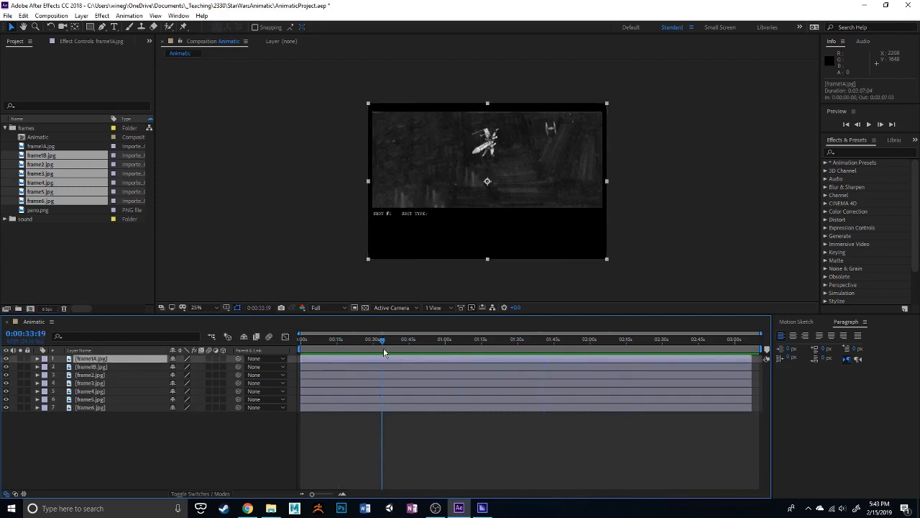
{"action": "left_click", "coordinate": [5, 358]}
{"action": "left_click", "coordinate": [6, 366]}
{"action": "left_click", "coordinate": [5, 366]}
{"action": "left_click", "coordinate": [5, 358]}
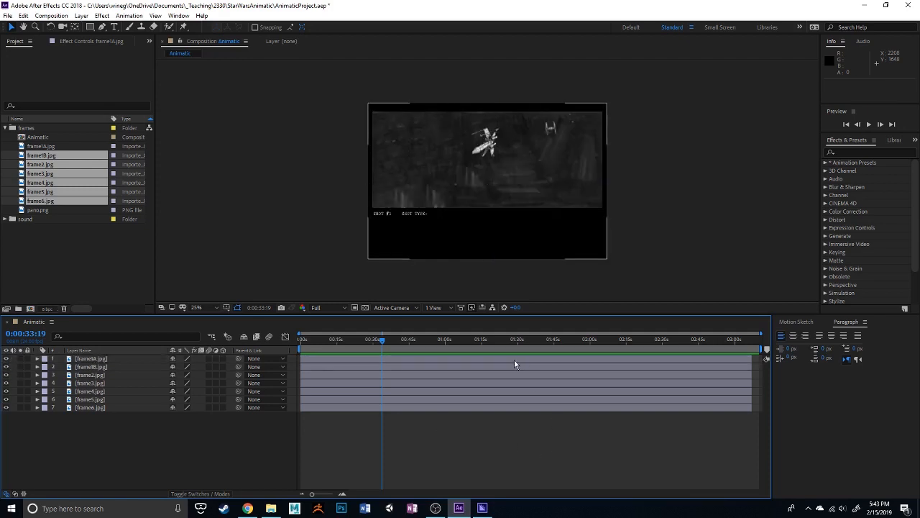
{"action": "left_click_drag", "start_coordinate": [343, 338], "coordinate": [301, 348]}
- Trim the ends of all seven frame layers together so each lasts 3 seconds from the composition's start, and preview the playback
{"action": "left_click", "coordinate": [351, 361]}
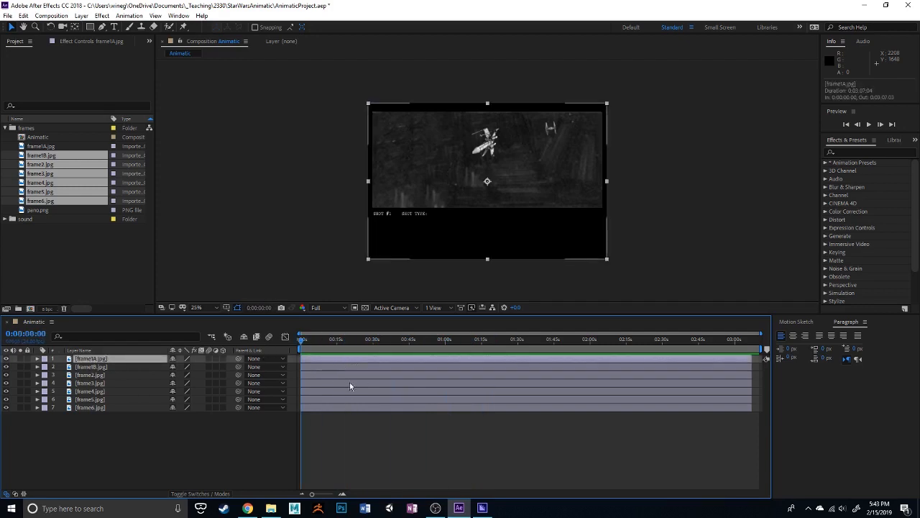
{"action": "left_click", "coordinate": [347, 407], "text": "shift"}
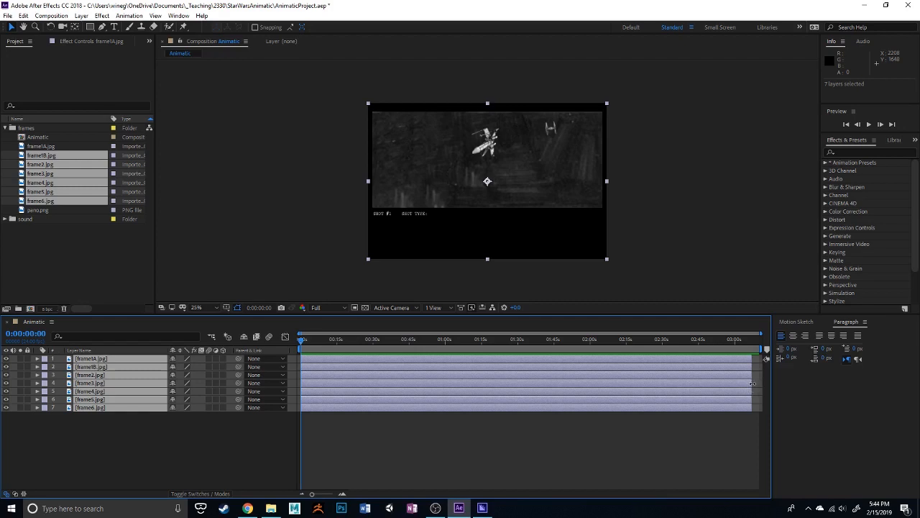
{"action": "left_click_drag", "start_coordinate": [752, 383], "coordinate": [335, 381]}
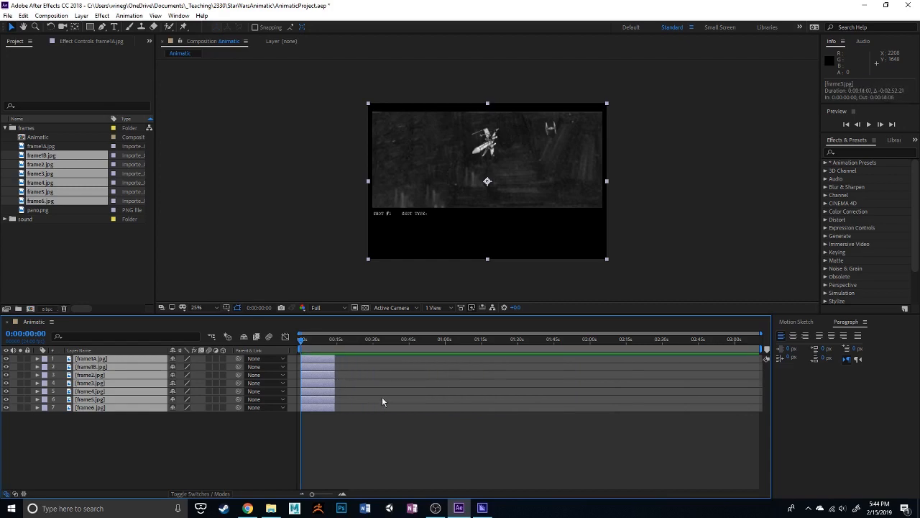
{"action": "scroll", "coordinate": [319, 377], "scroll_direction": "up", "scroll_amount": 5}
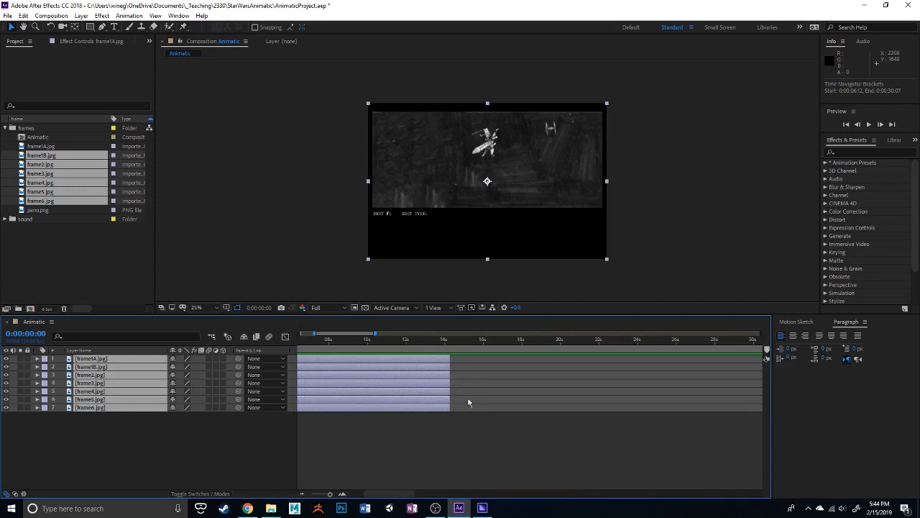
{"action": "scroll", "coordinate": [439, 412], "scroll_direction": "left", "scroll_amount": 3}
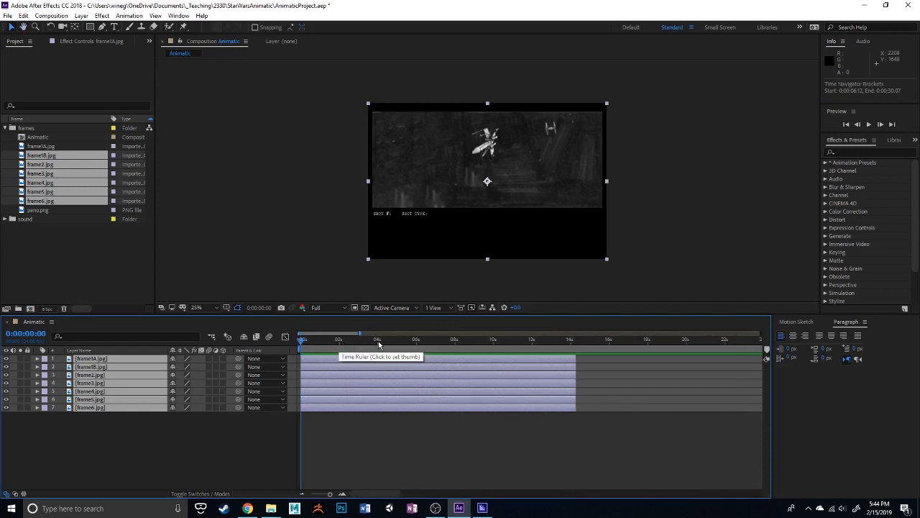
{"action": "left_click_drag", "start_coordinate": [577, 358], "coordinate": [379, 360]}
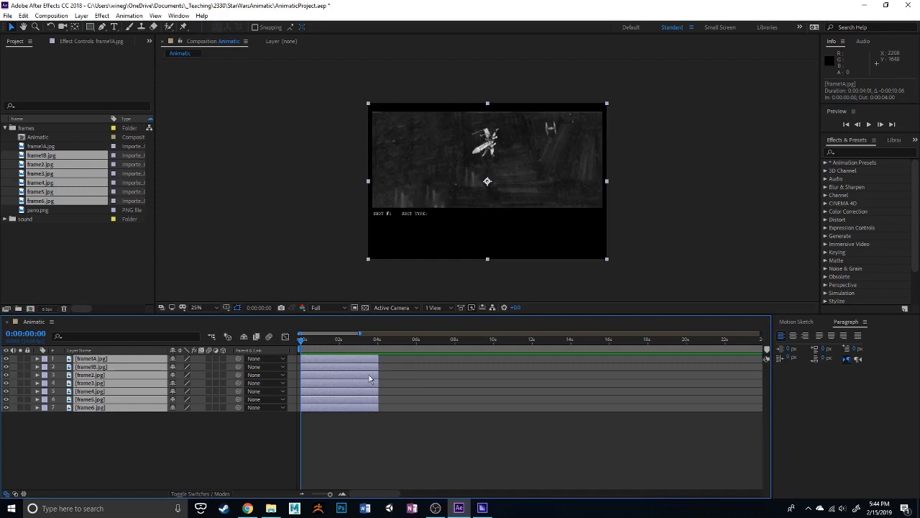
{"action": "left_click_drag", "start_coordinate": [378, 358], "coordinate": [357, 357]}
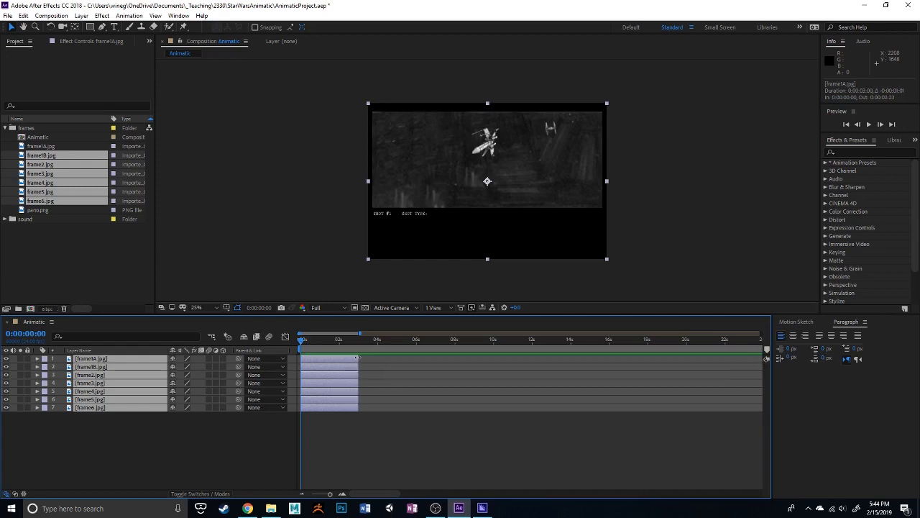
{"action": "left_click", "coordinate": [403, 448]}
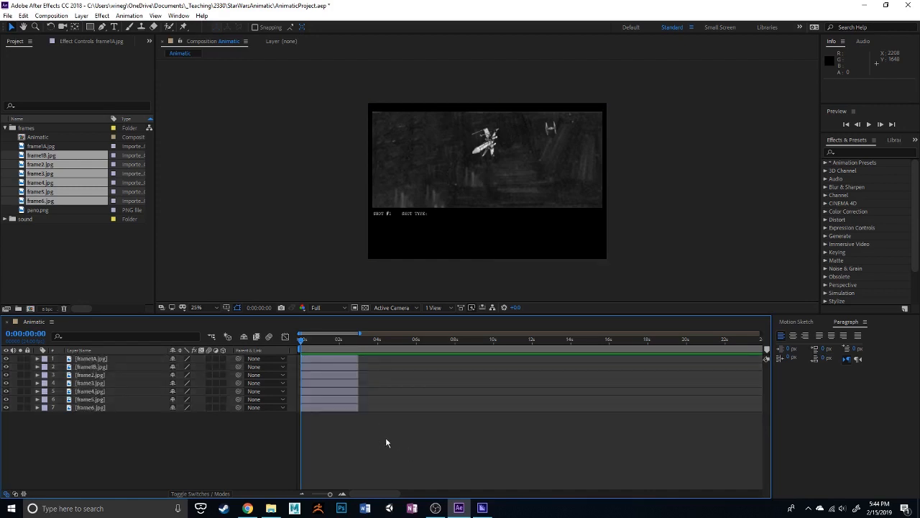
{"action": "key", "text": "space"}
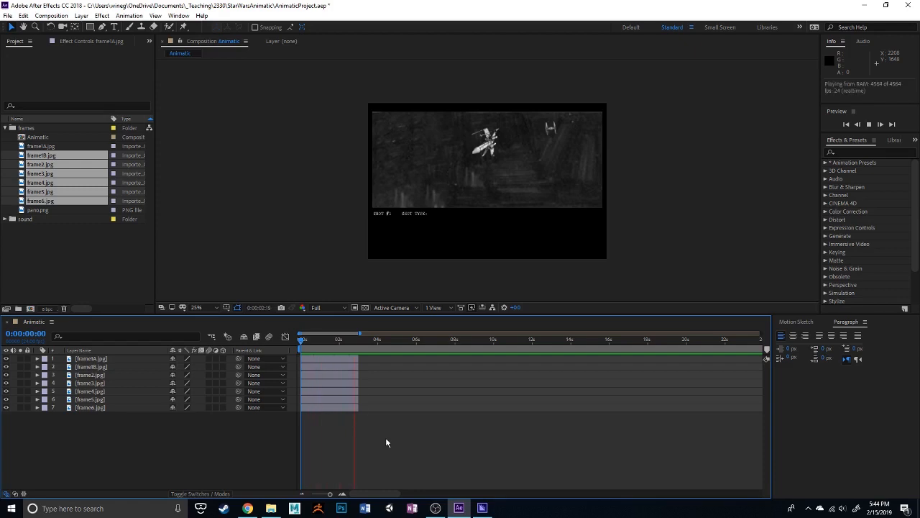
{"action": "key", "text": "space"}
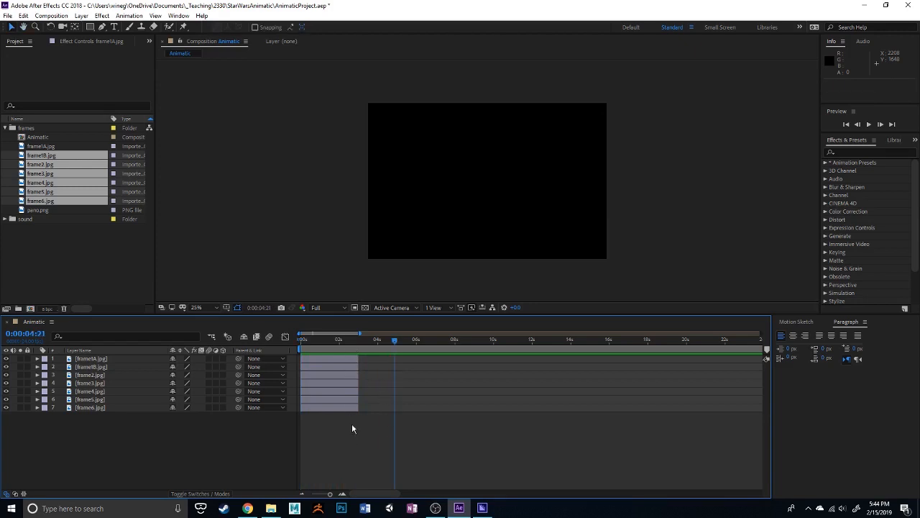
- Try shifting frame1B.jpg to start where frame1A.jpg ends and moving frame2.jpg along the timeline, and undo both layer moves
{"action": "left_click_drag", "start_coordinate": [340, 368], "coordinate": [460, 380]}
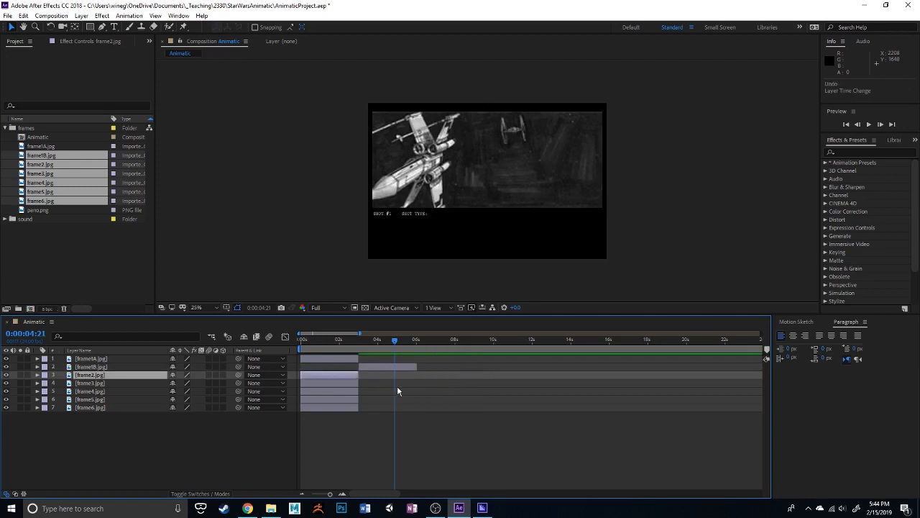
{"action": "key", "text": "ctrl+z"}
{"action": "key", "text": "ctrl+z"}
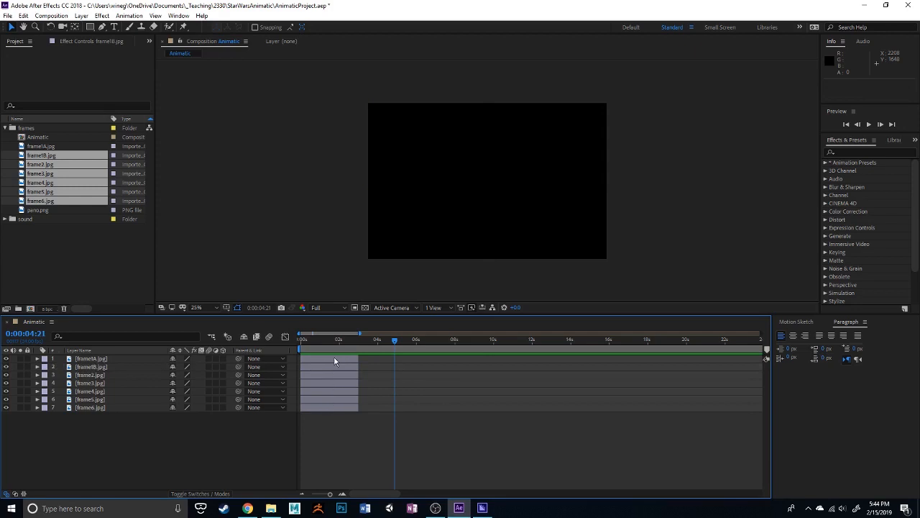
- Arrange all seven frame layers end to end in the timeline with Sequence Layers, without overlap
{"action": "left_click", "coordinate": [335, 359]}
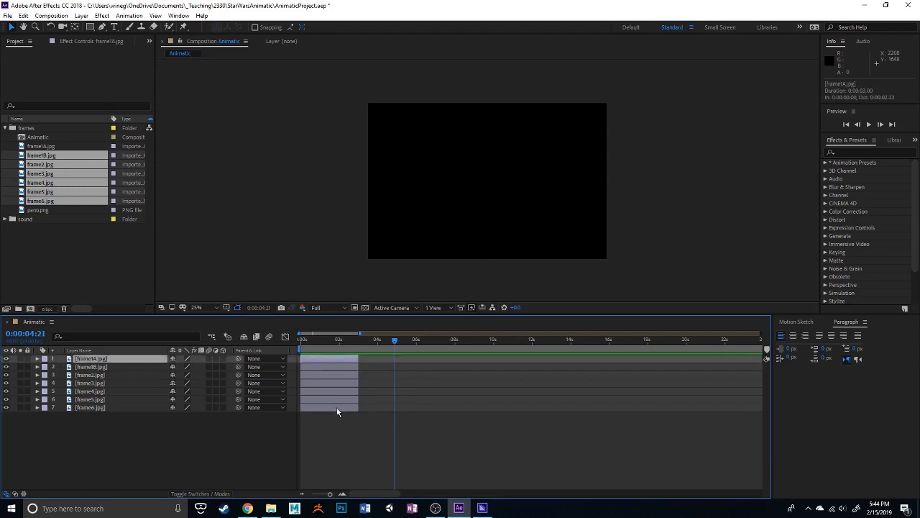
{"action": "key", "text": "ctrl+a"}
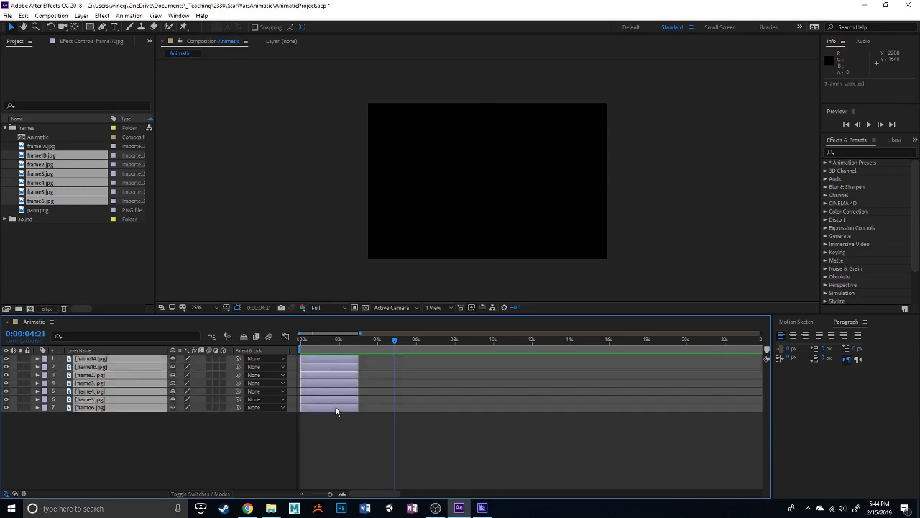
{"action": "right_click", "coordinate": [342, 364]}
{"action": "mouse_move", "coordinate": [407, 288]}
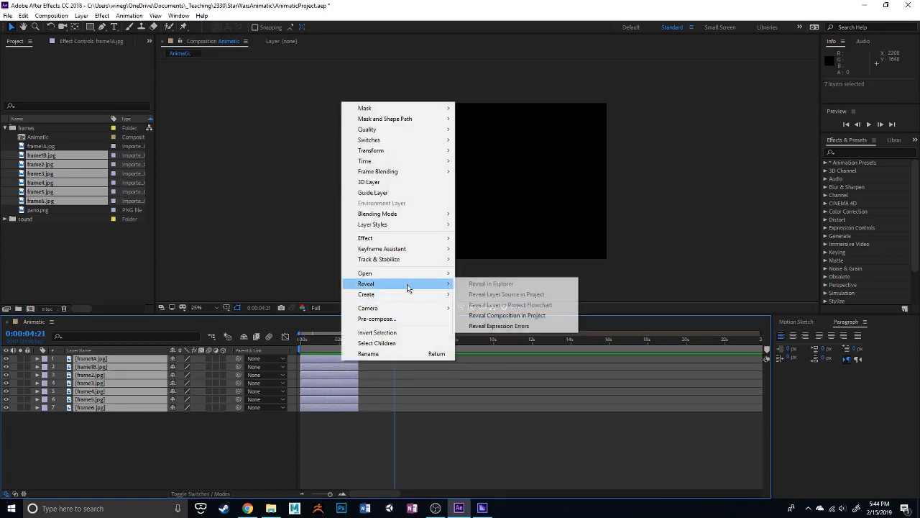
{"action": "mouse_move", "coordinate": [422, 252]}
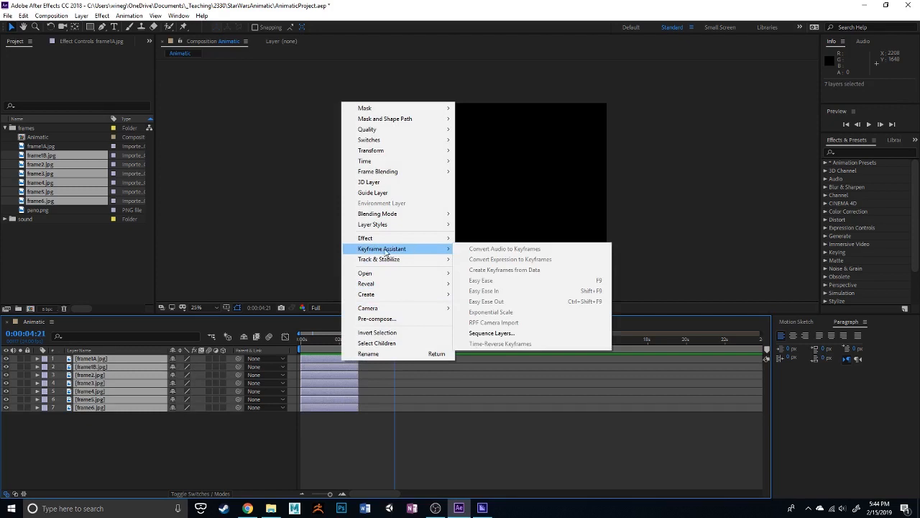
{"action": "left_click", "coordinate": [495, 334]}
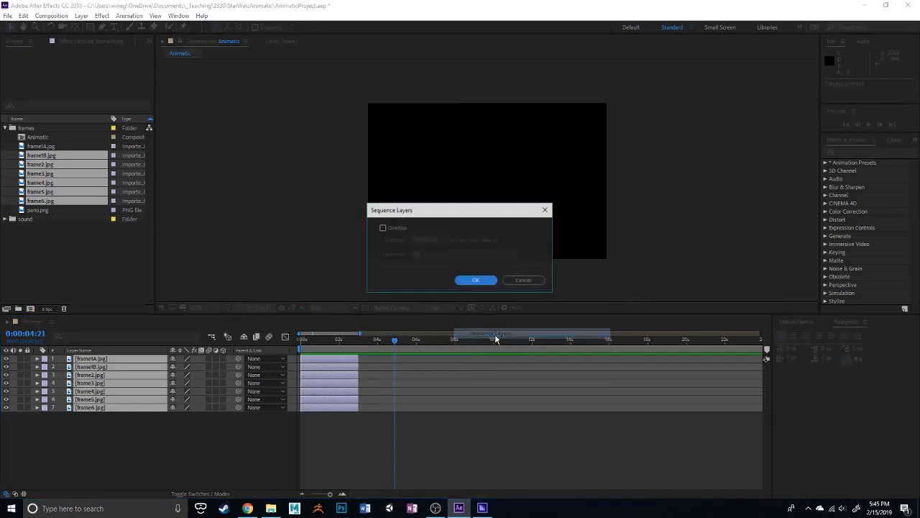
{"action": "left_click", "coordinate": [476, 280]}
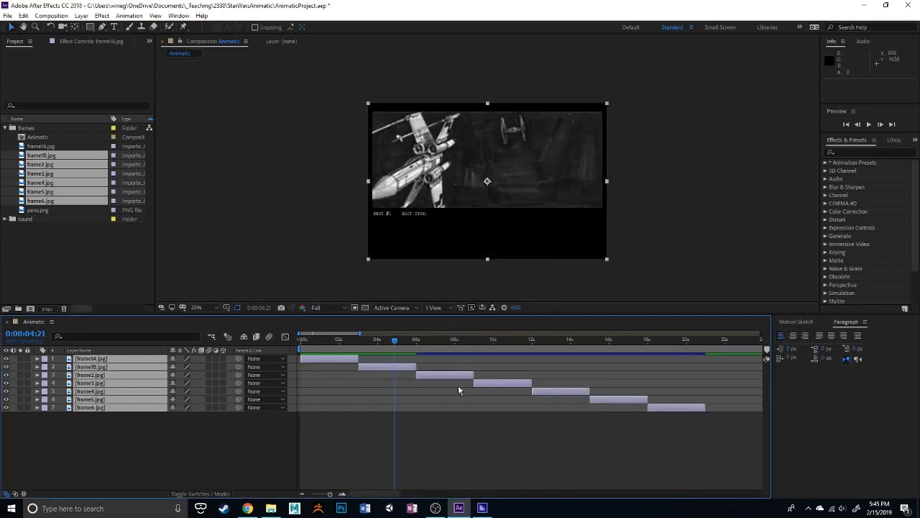
- Preview the sequenced animatic from the start, scrub through the frame2.jpg and frame3.jpg shots, and clear the layer selection
{"action": "key", "text": "space"}
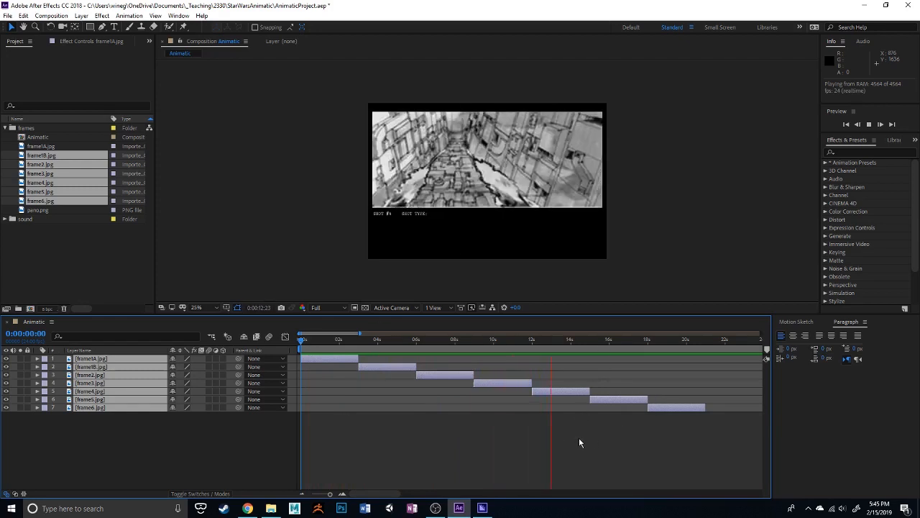
{"action": "key", "text": "space"}
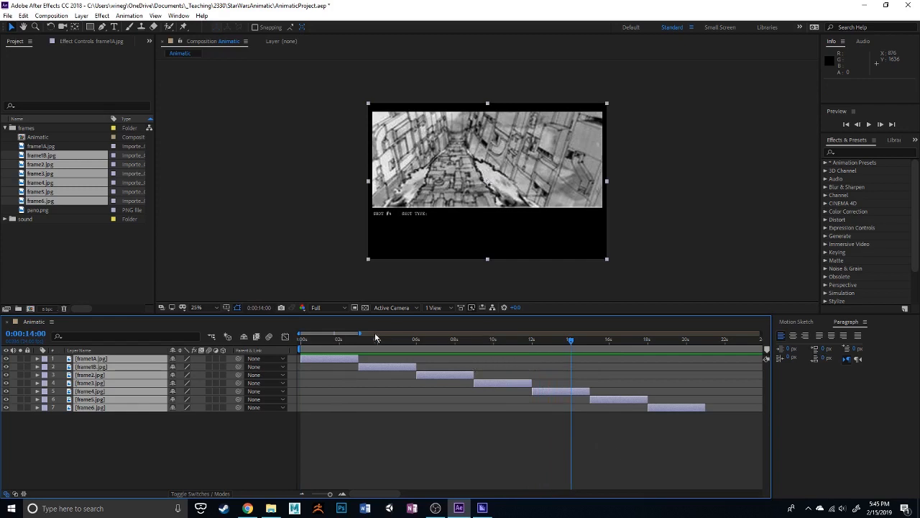
{"action": "key", "text": "Home"}
{"action": "left_click_drag", "start_coordinate": [303, 343], "coordinate": [508, 358]}
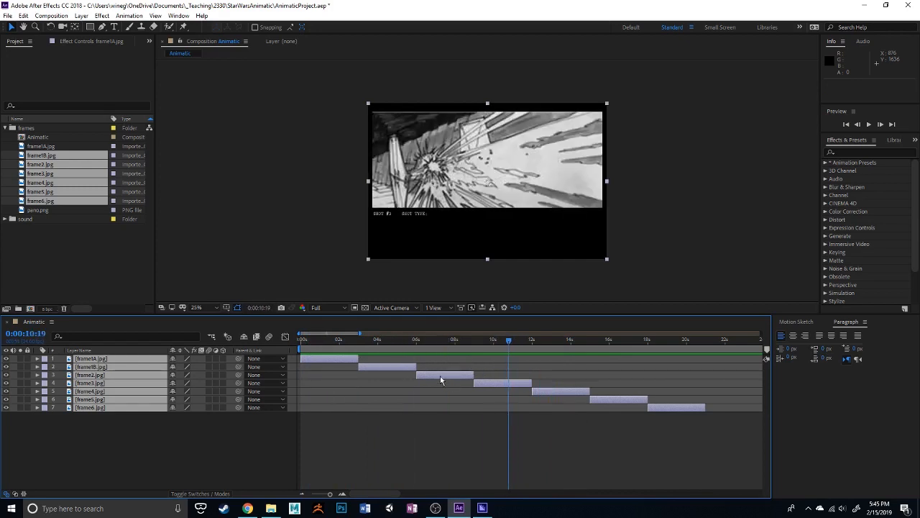
{"action": "mouse_move", "coordinate": [434, 342]}
{"action": "left_mouse_down"}
{"action": "mouse_move", "coordinate": [450, 340]}
{"action": "mouse_move", "coordinate": [443, 342]}
{"action": "left_mouse_up"}
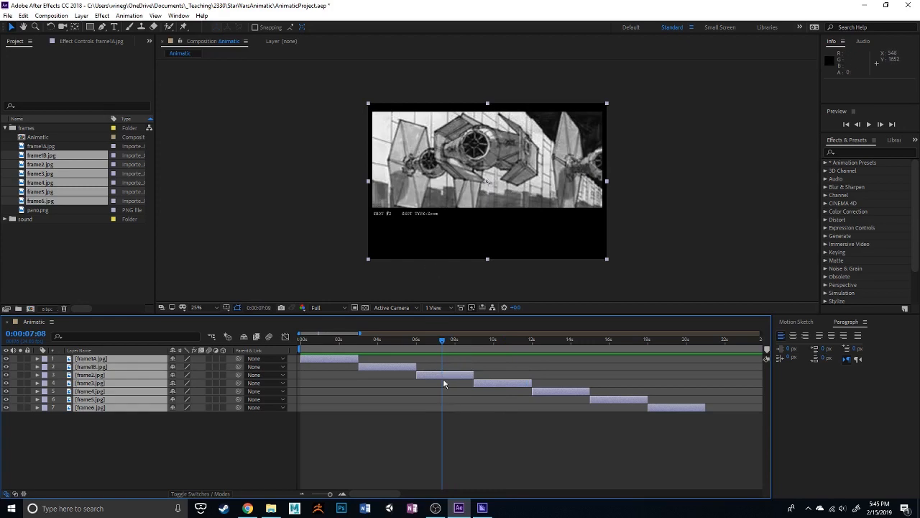
{"action": "left_click_drag", "start_coordinate": [481, 346], "coordinate": [521, 342]}
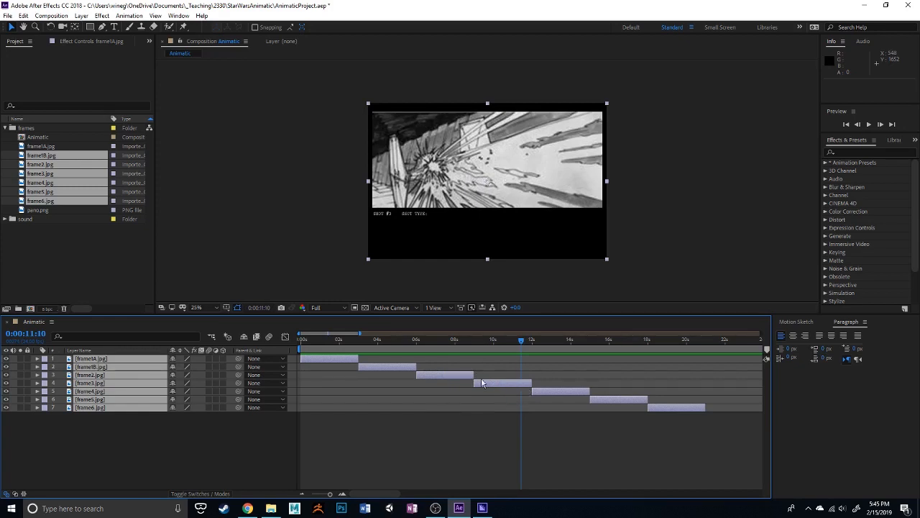
{"action": "left_click", "coordinate": [499, 431]}
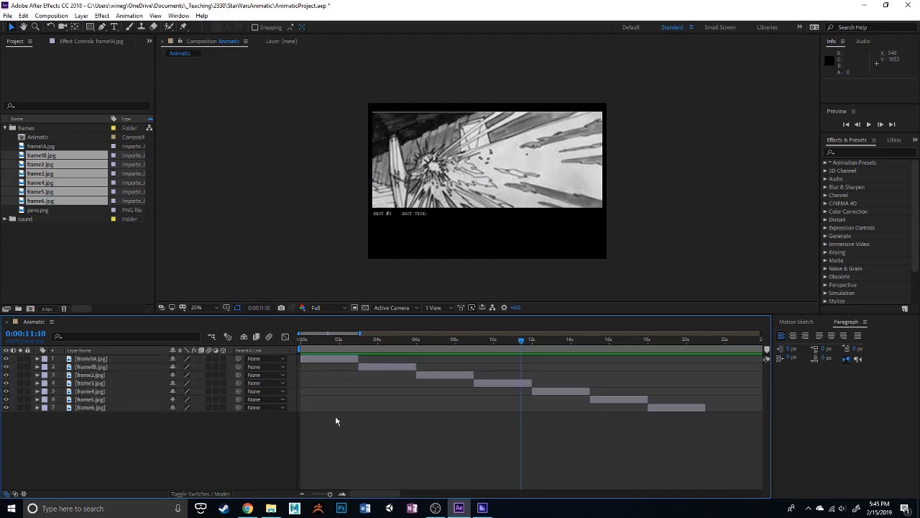
- Examine the timing of frame1B.jpg and frame2.jpg in the layer stack and scrub through the shots to about 13 seconds
{"action": "left_click", "coordinate": [390, 367]}
{"action": "left_click", "coordinate": [398, 394]}
{"action": "left_click", "coordinate": [399, 366]}
{"action": "left_click", "coordinate": [406, 430]}
{"action": "left_click", "coordinate": [453, 374]}
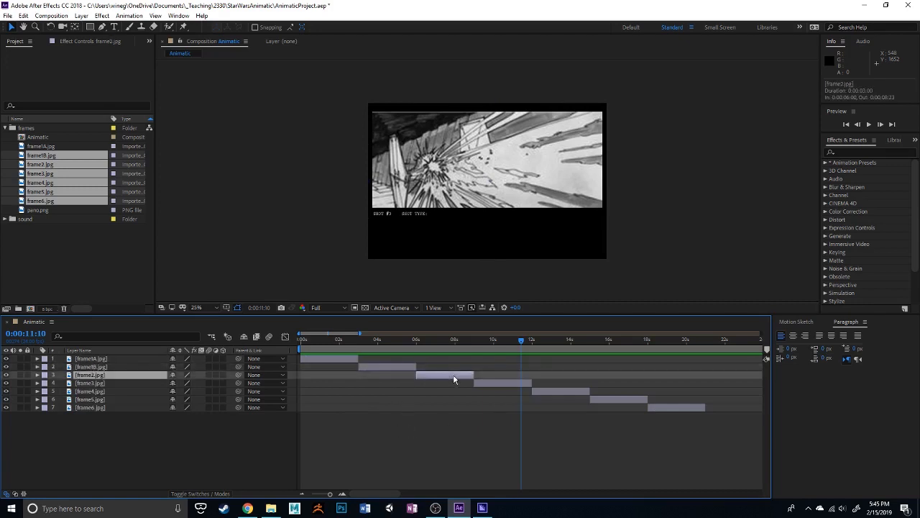
{"action": "left_click_drag", "start_coordinate": [446, 342], "coordinate": [549, 358]}
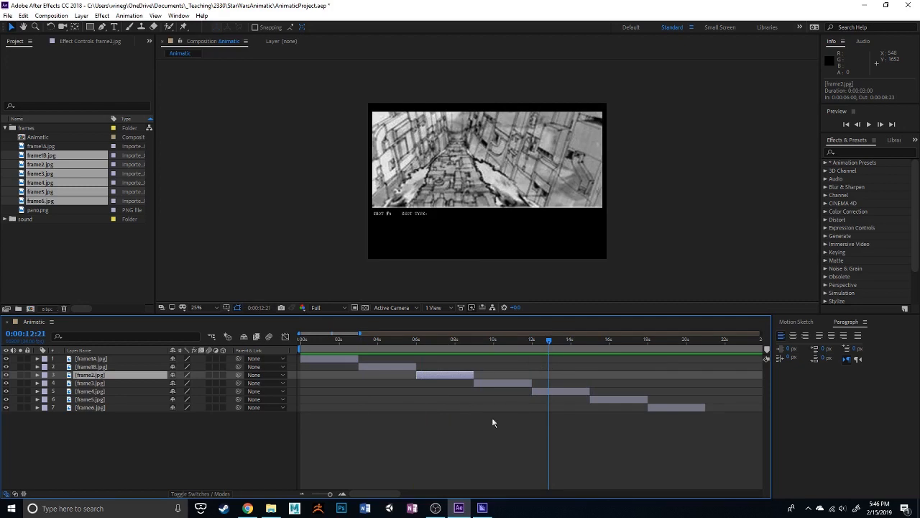
{"action": "left_click", "coordinate": [466, 416]}
{"action": "left_click", "coordinate": [387, 371]}
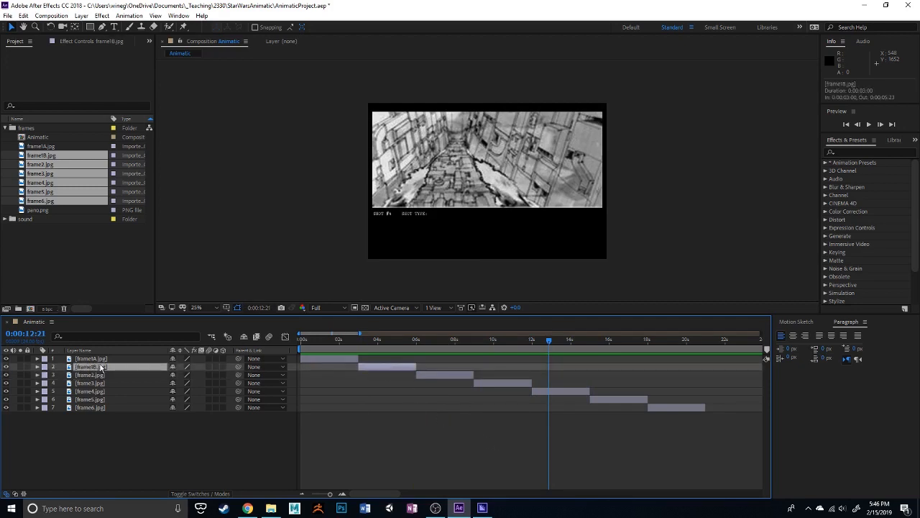
- Extend the end of frame2.jpg to a duration of about 0:00:04:21 and preview it from just before its start
{"action": "left_click_drag", "start_coordinate": [550, 342], "coordinate": [440, 343]}
{"action": "left_click", "coordinate": [437, 372]}
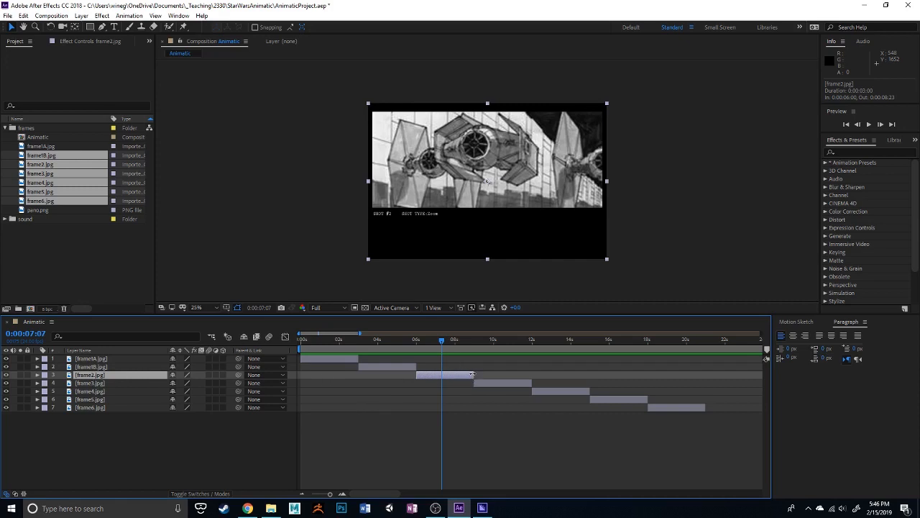
{"action": "left_click_drag", "start_coordinate": [475, 374], "coordinate": [510, 376]}
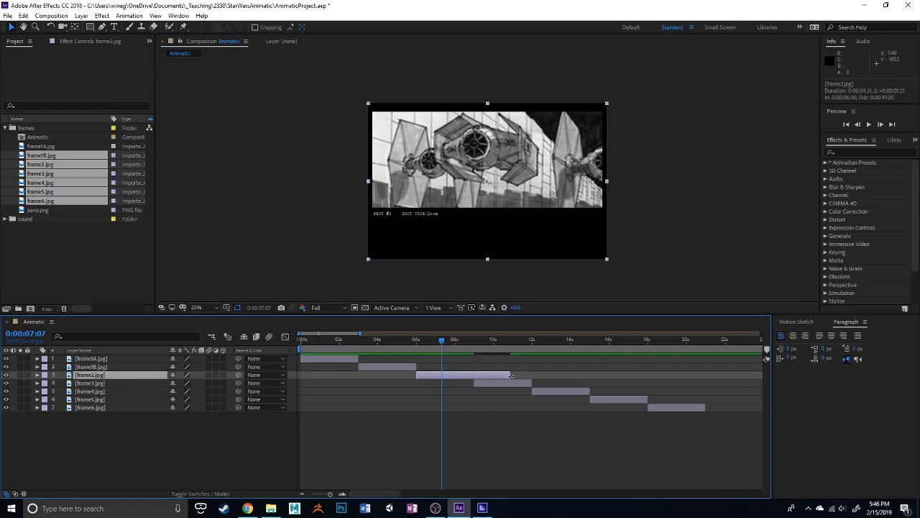
{"action": "left_click_drag", "start_coordinate": [441, 341], "coordinate": [414, 339]}
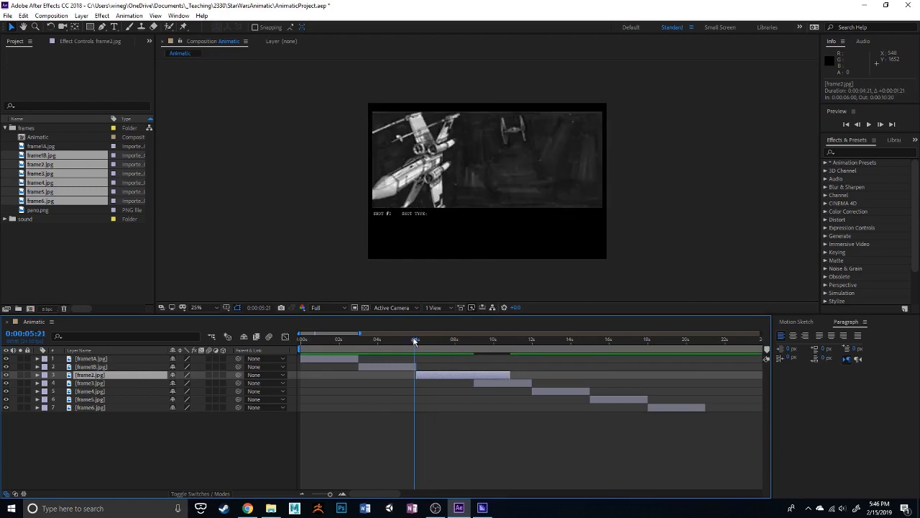
{"action": "key", "text": "space"}
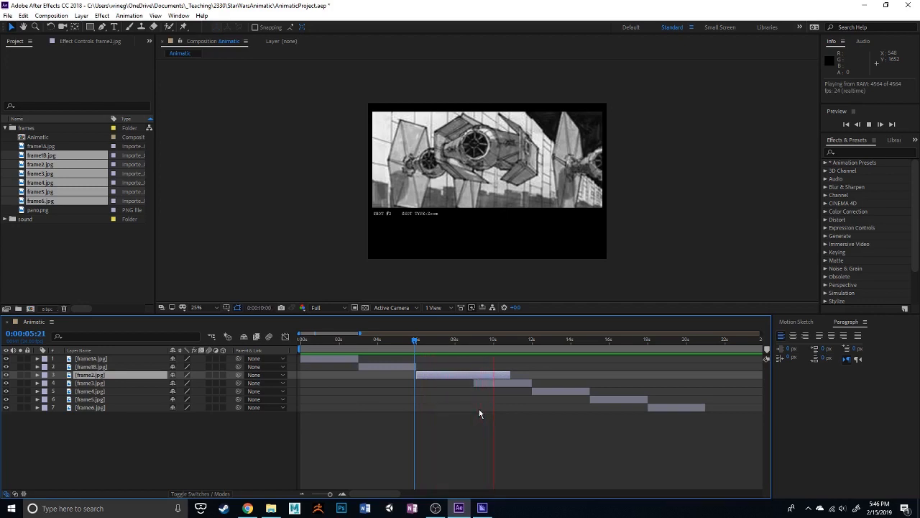
{"action": "key", "text": "space"}
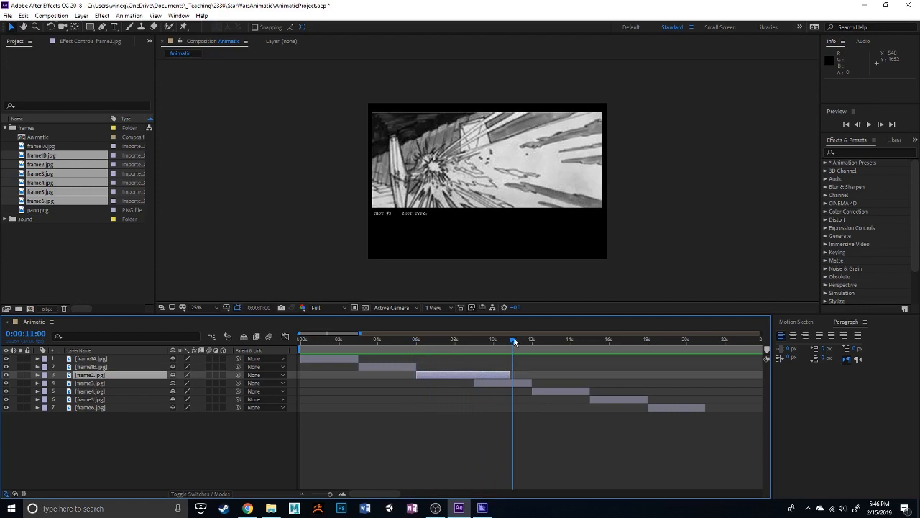
- Play back frame2.jpg from about 6 seconds twice to check the realtime playback frame rate
{"action": "left_click_drag", "start_coordinate": [515, 338], "coordinate": [418, 341]}
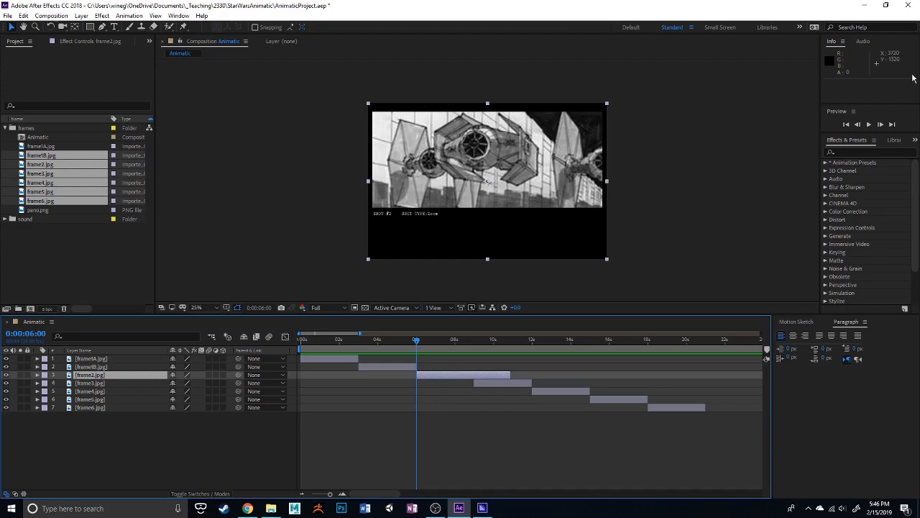
{"action": "key", "text": "space"}
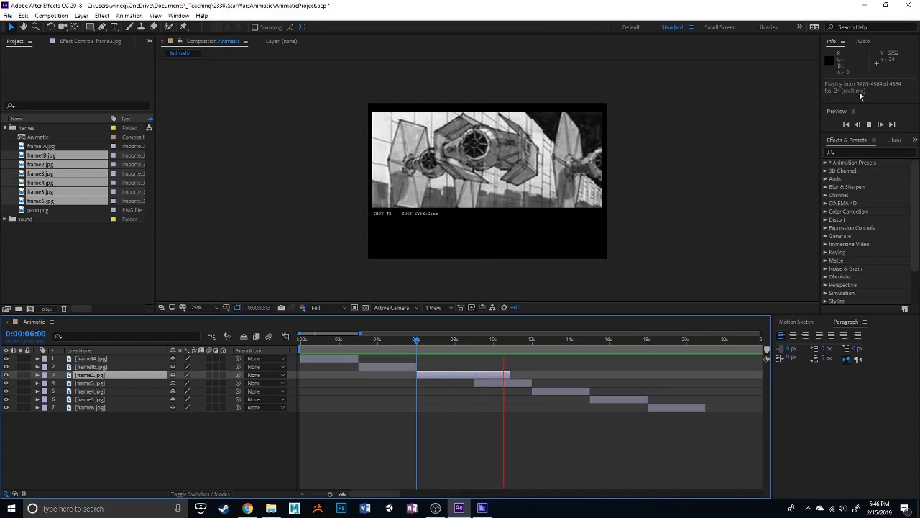
{"action": "key", "text": "space"}
{"action": "left_click_drag", "start_coordinate": [425, 339], "coordinate": [419, 340]}
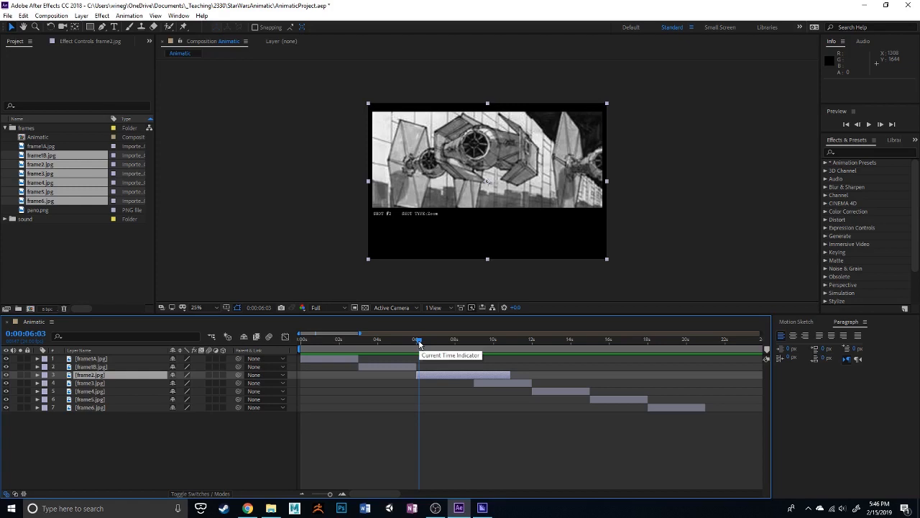
{"action": "key", "text": "space"}
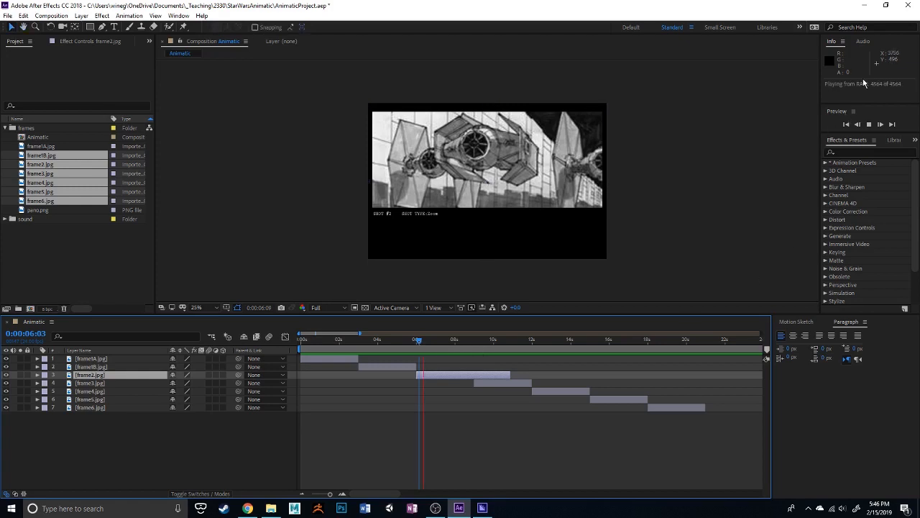
{"action": "key", "text": "space"}
- Replay the frame2.jpg shot from its beginning to review playback, and park the playhead at 0:00:06:09
{"action": "left_click", "coordinate": [432, 341]}
{"action": "left_click_drag", "start_coordinate": [445, 347], "coordinate": [418, 358]}
{"action": "key", "text": "space"}
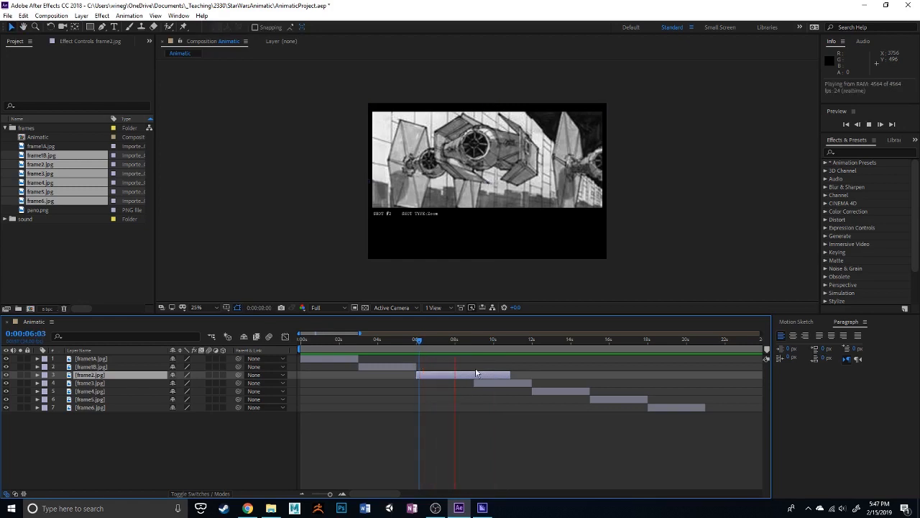
{"action": "key", "text": "space"}
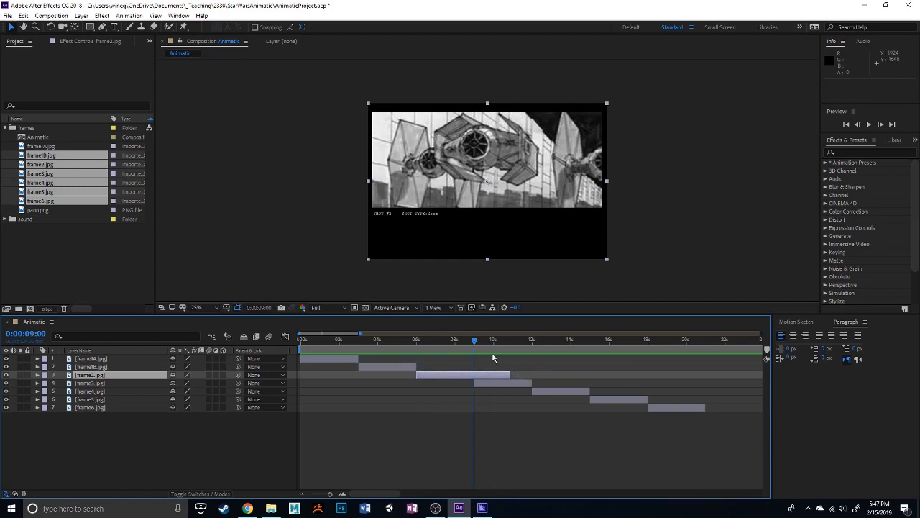
{"action": "left_click_drag", "start_coordinate": [475, 339], "coordinate": [417, 349]}
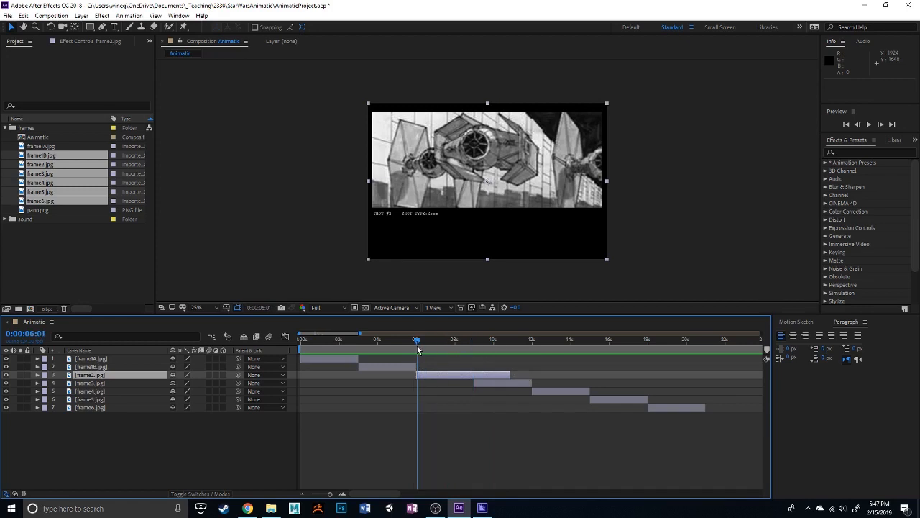
{"action": "left_click", "coordinate": [869, 125]}
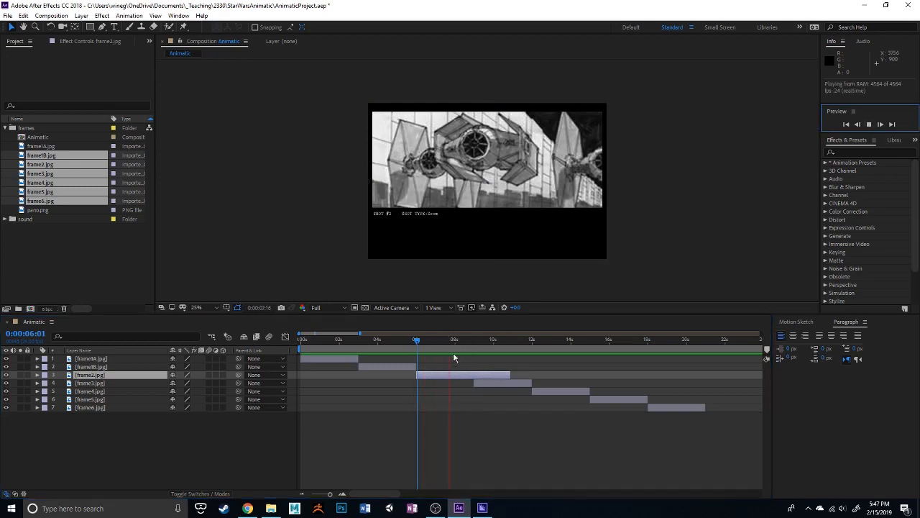
{"action": "key", "text": "space"}
{"action": "left_click_drag", "start_coordinate": [431, 340], "coordinate": [423, 340]}
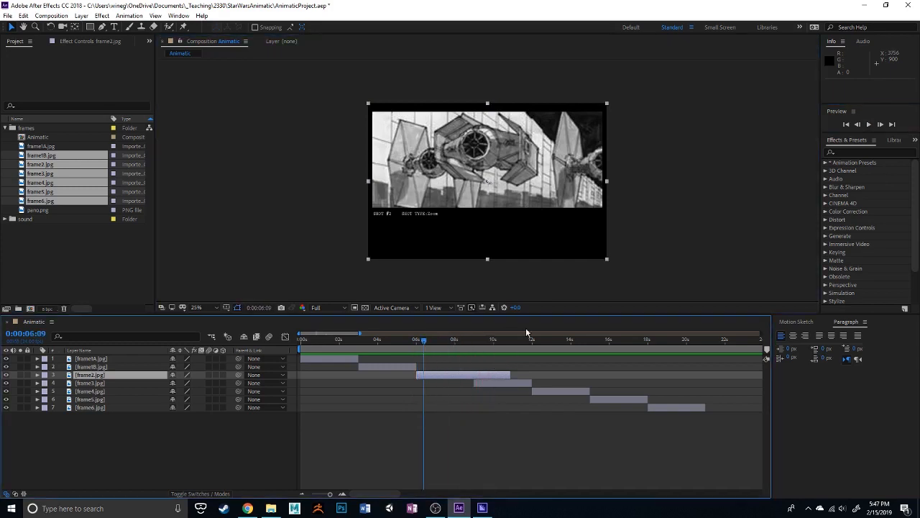
- Try the Quarter preview resolution for the composition view, and restore it to Full
{"action": "left_click", "coordinate": [344, 309]}
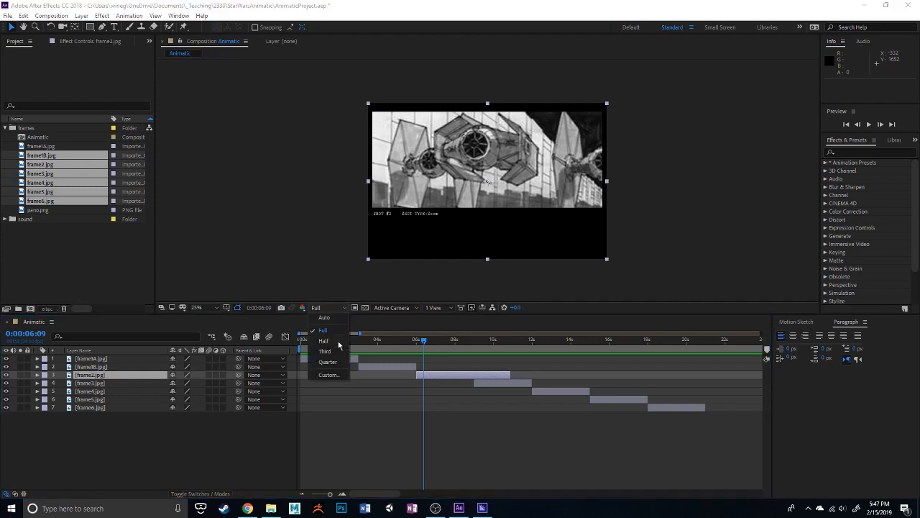
{"action": "left_click", "coordinate": [327, 362]}
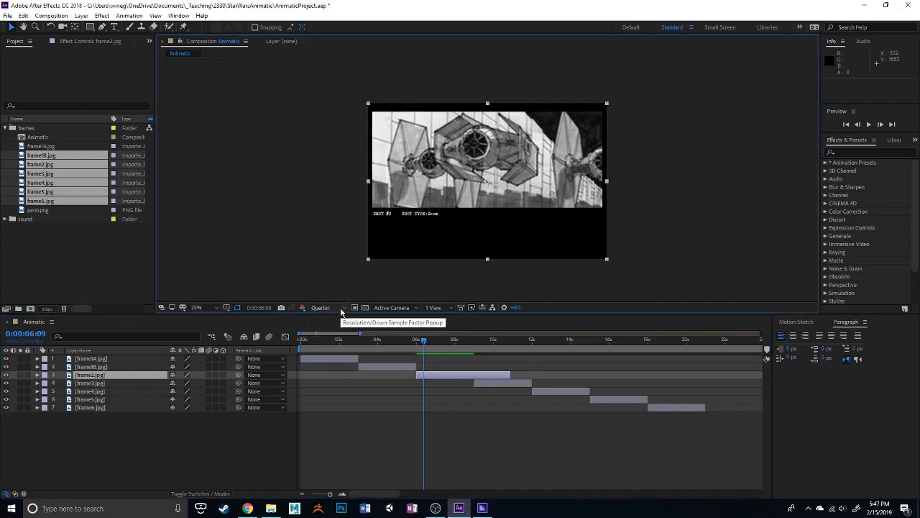
{"action": "left_click", "coordinate": [340, 307]}
{"action": "left_click", "coordinate": [331, 332]}
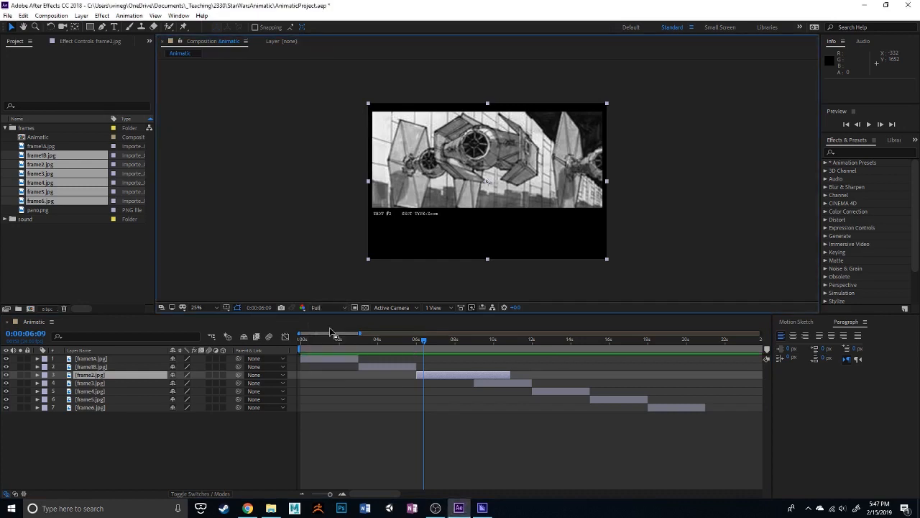
- Play back the frame3.jpg shot from about 0:00:09:07 into frame4.jpg to check where frame2.jpg overlaps it
{"action": "left_click", "coordinate": [430, 407]}
{"action": "left_click_drag", "start_coordinate": [426, 344], "coordinate": [420, 343]}
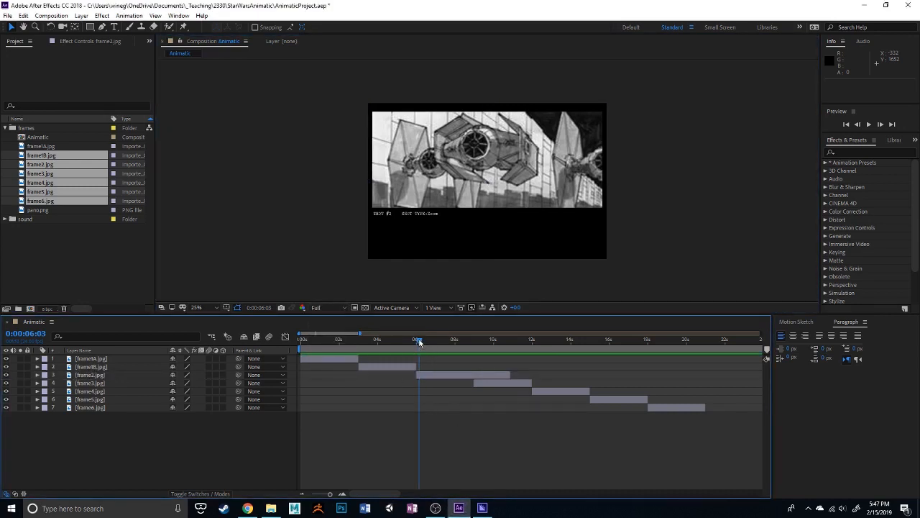
{"action": "left_click", "coordinate": [462, 377]}
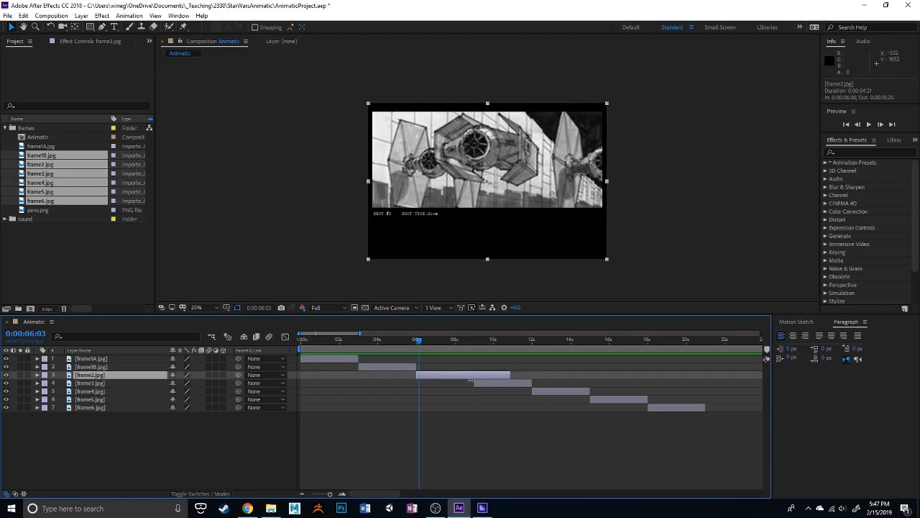
{"action": "left_click", "coordinate": [499, 382]}
{"action": "mouse_move", "coordinate": [466, 342]}
{"action": "left_mouse_down"}
{"action": "mouse_move", "coordinate": [509, 345]}
{"action": "mouse_move", "coordinate": [481, 350]}
{"action": "left_mouse_up"}
{"action": "key", "text": "space"}
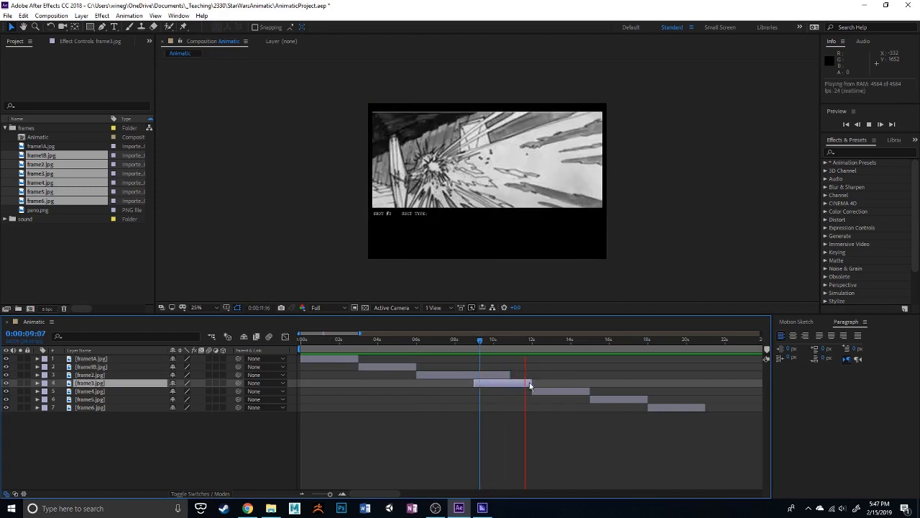
{"action": "key", "text": "space"}
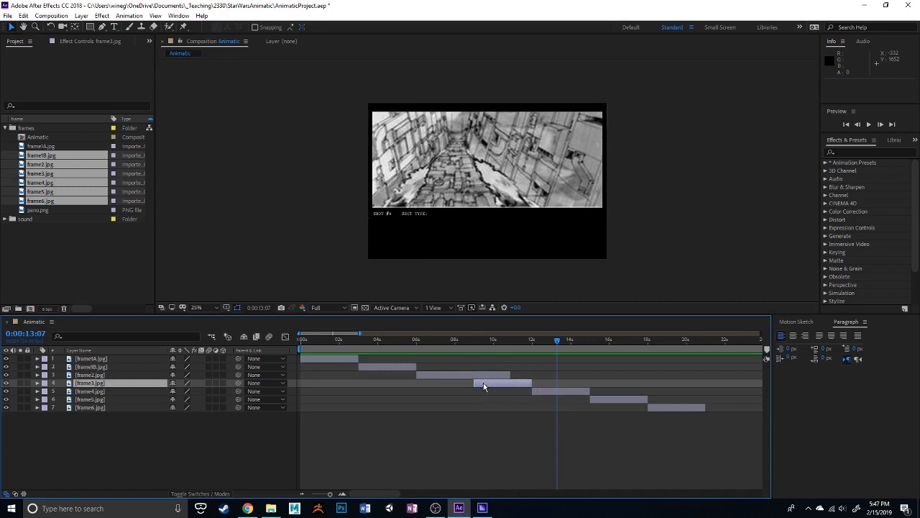
- Sequence all seven frame layers end to end with Sequence Layers, without overlap
{"action": "left_click", "coordinate": [349, 359]}
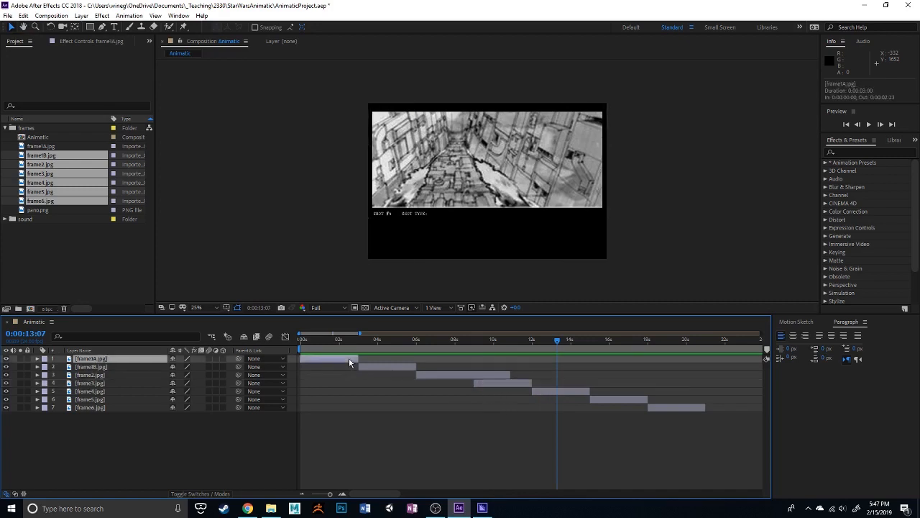
{"action": "key", "text": "ctrl+a"}
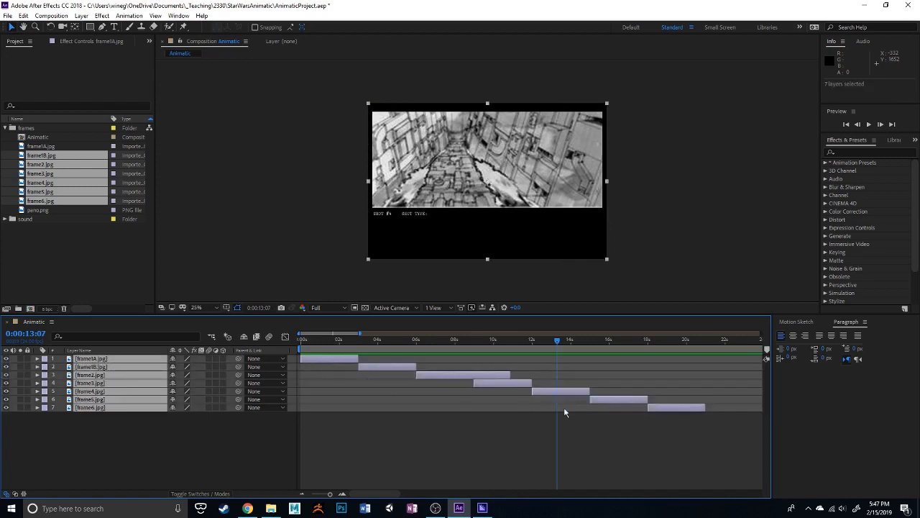
{"action": "right_click", "coordinate": [627, 403]}
{"action": "mouse_move", "coordinate": [715, 287]}
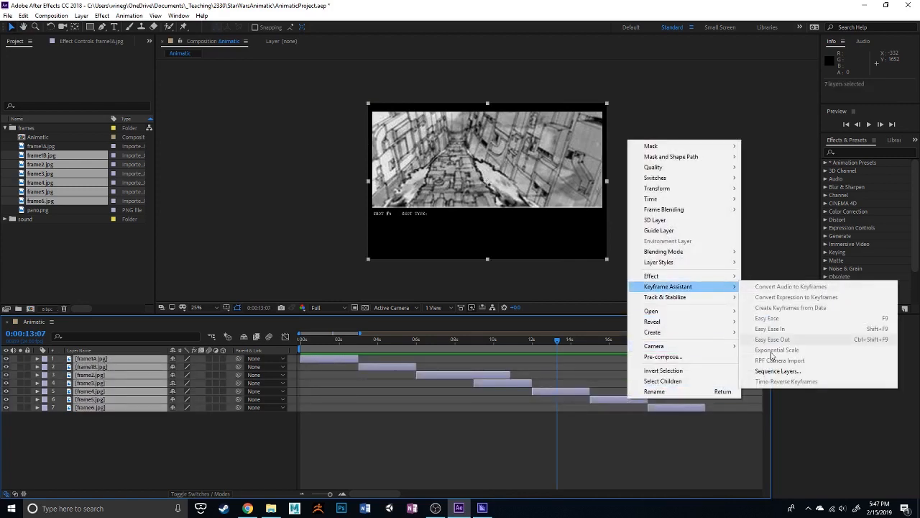
{"action": "left_click", "coordinate": [773, 371]}
{"action": "left_click", "coordinate": [473, 284]}
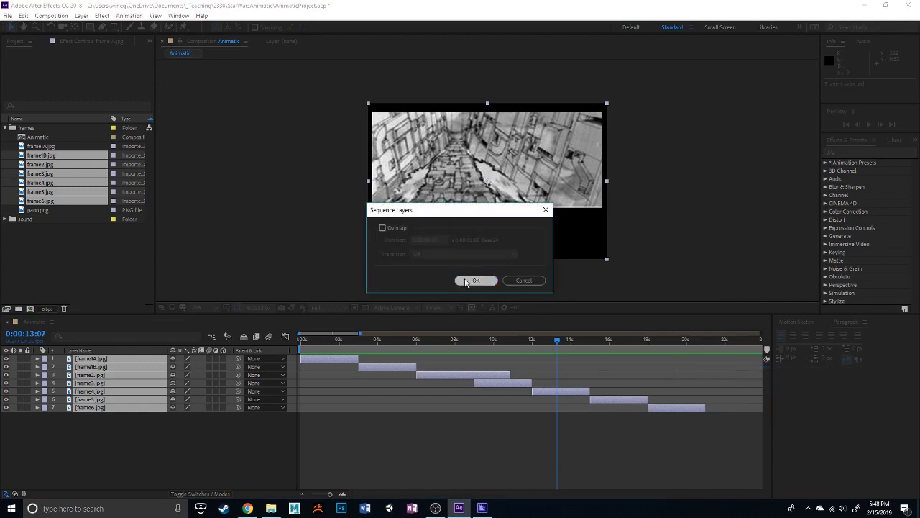
{"action": "left_click", "coordinate": [568, 442]}
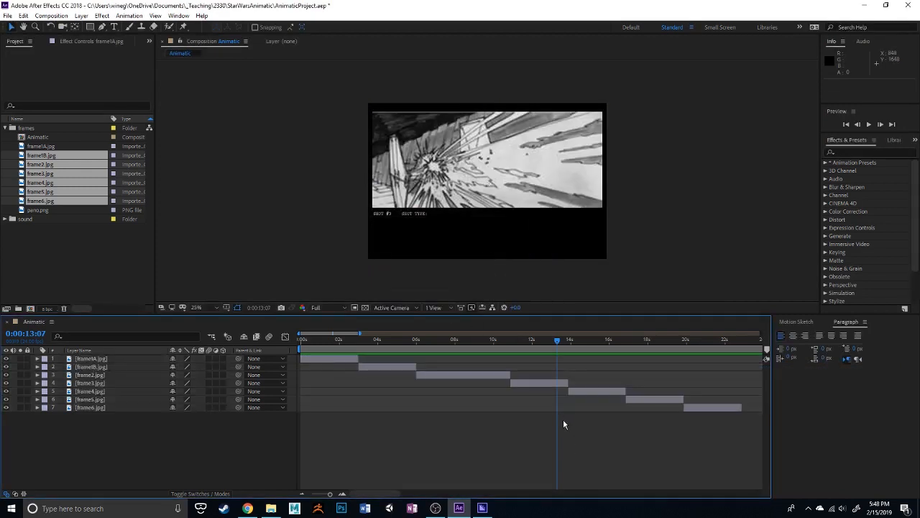
- Trim the end of frame3.jpg to a duration of about 0:00:01:15
{"action": "left_click", "coordinate": [124, 382]}
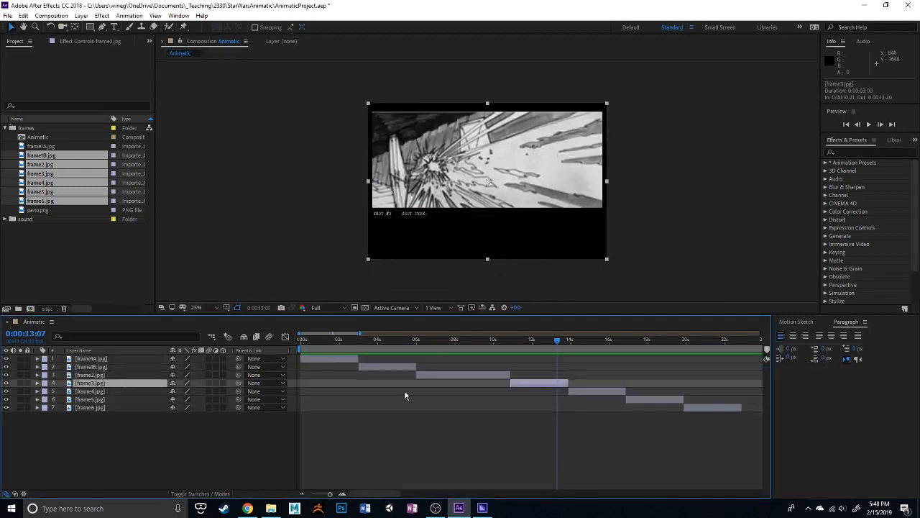
{"action": "left_click_drag", "start_coordinate": [568, 382], "coordinate": [543, 383]}
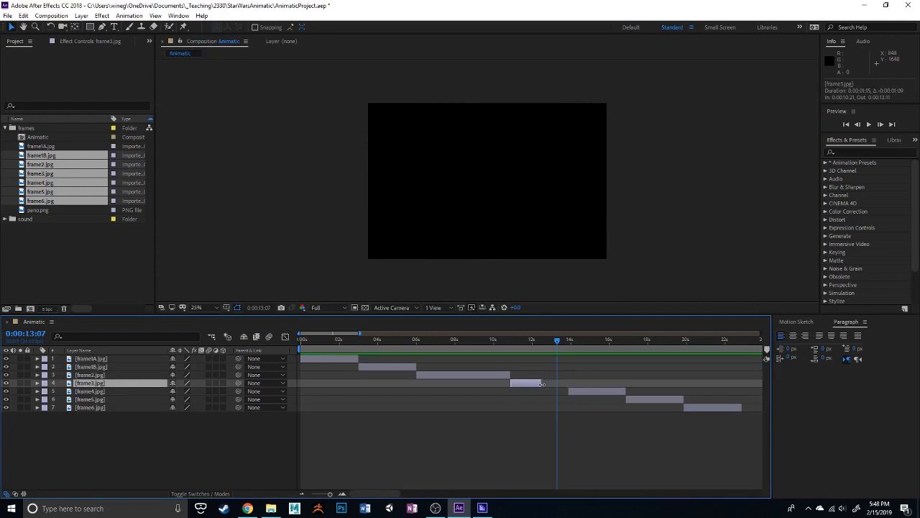
{"action": "left_click", "coordinate": [590, 442]}
- Trim the end of frame5.jpg to about 2 seconds and extend the end of frame6.jpg to a duration of about 0:00:05:05
{"action": "left_click", "coordinate": [631, 399]}
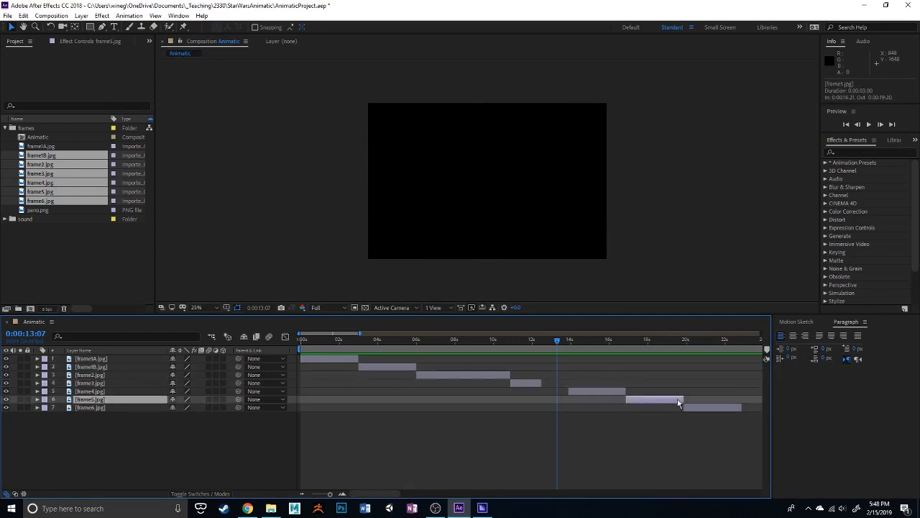
{"action": "left_click", "coordinate": [651, 351]}
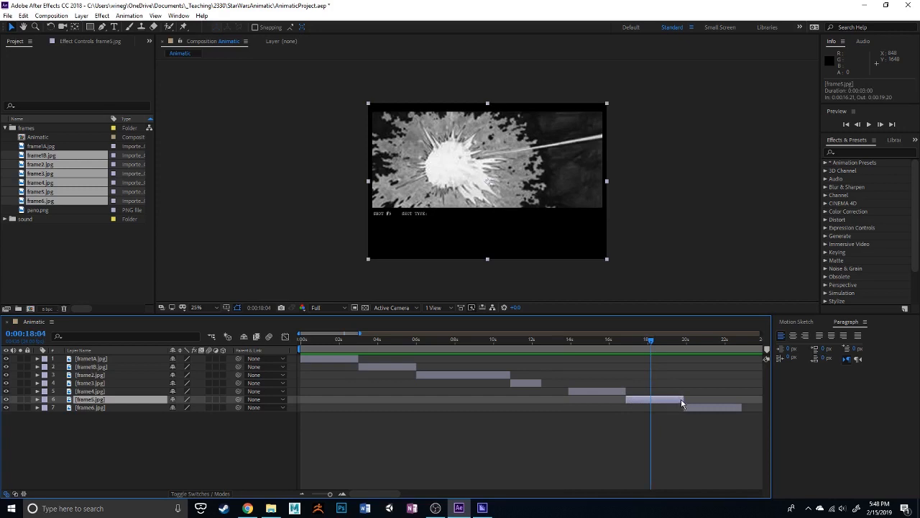
{"action": "left_click_drag", "start_coordinate": [682, 399], "coordinate": [667, 398]}
{"action": "mouse_move", "coordinate": [741, 407]}
{"action": "left_mouse_down"}
{"action": "mouse_move", "coordinate": [760, 407]}
{"action": "mouse_move", "coordinate": [733, 407]}
{"action": "left_mouse_up"}
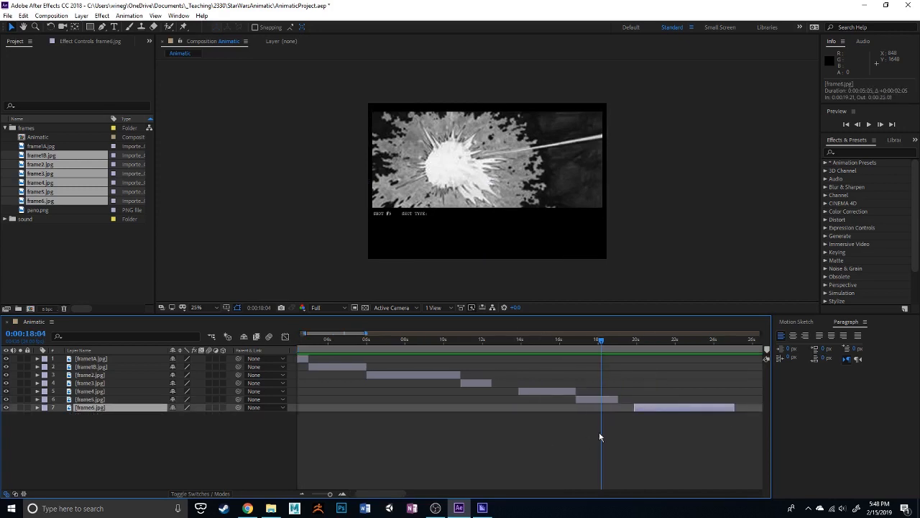
- Close the gaps between the retimed shots by applying Sequence Layers to all seven layers without overlap
{"action": "key", "text": "ctrl+a"}
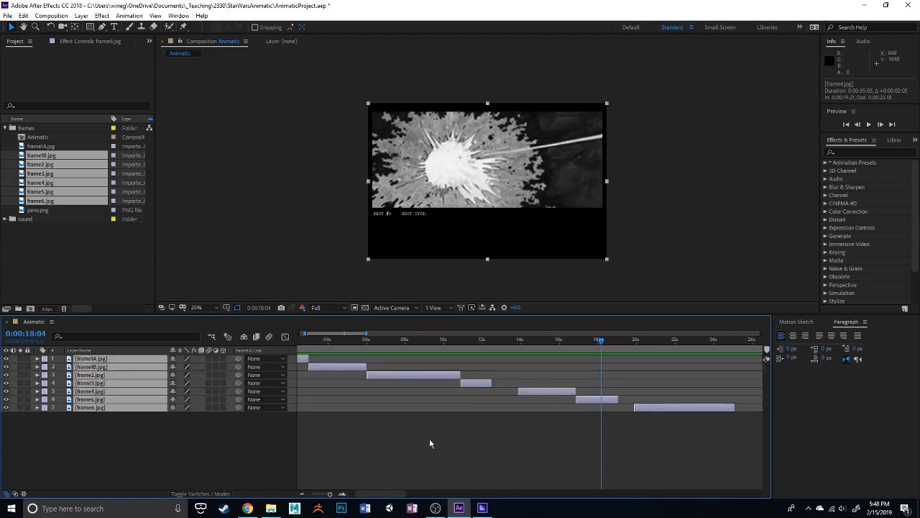
{"action": "right_click", "coordinate": [542, 391]}
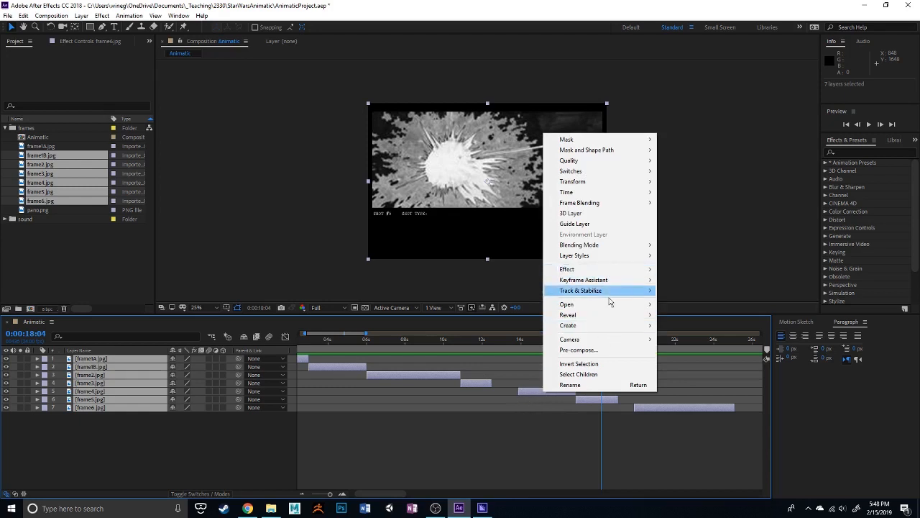
{"action": "mouse_move", "coordinate": [640, 281]}
{"action": "left_click", "coordinate": [694, 364]}
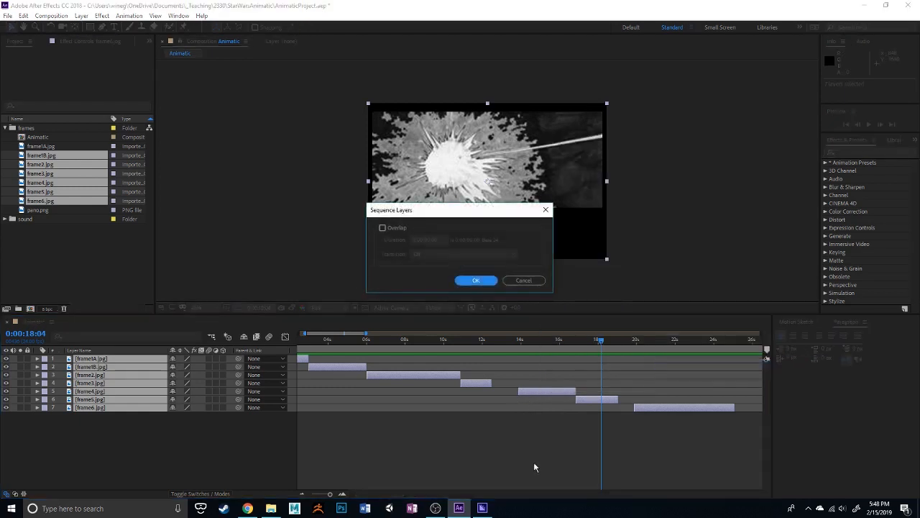
{"action": "left_click", "coordinate": [485, 283]}
{"action": "left_click", "coordinate": [540, 444]}
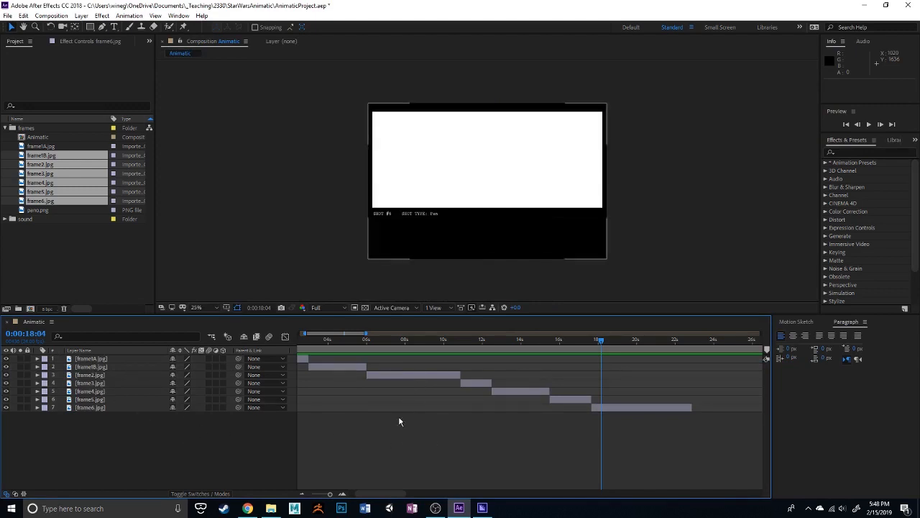
- Add Sound_Frame1A.wav from the sound folder to the Animatic composition, directly below the frame1A.jpg layer
{"action": "scroll", "coordinate": [353, 477], "scroll_direction": "left", "scroll_amount": 3}
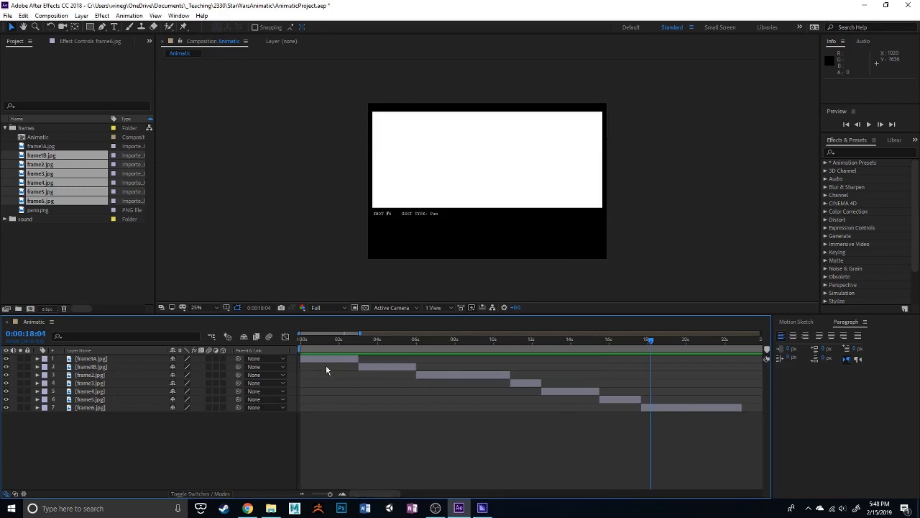
{"action": "left_click", "coordinate": [5, 219]}
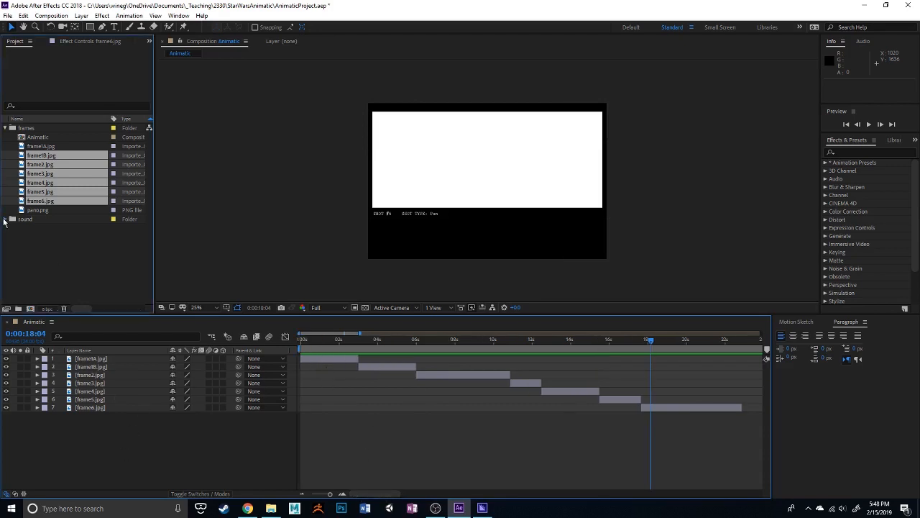
{"action": "left_click_drag", "start_coordinate": [50, 227], "coordinate": [72, 364]}
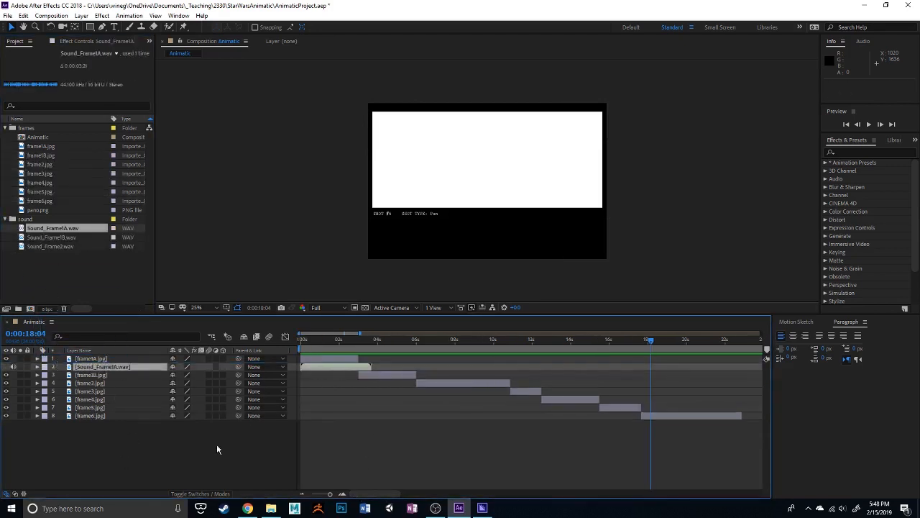
- Try Sequence Layers on all eight layers including Sound_Frame1A.wav, and undo the sequencing
{"action": "left_click", "coordinate": [131, 359]}
{"action": "key", "text": "ctrl+a"}
{"action": "right_click", "coordinate": [352, 363]}
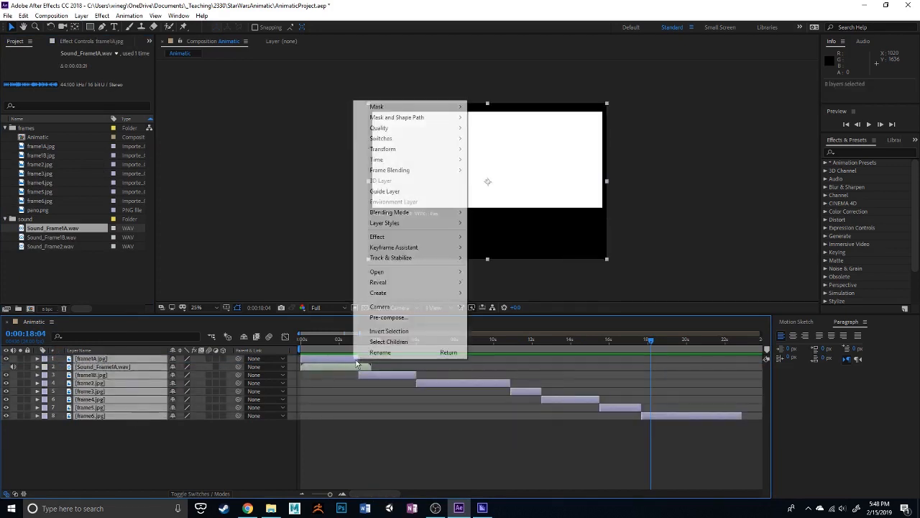
{"action": "mouse_move", "coordinate": [448, 249]}
{"action": "left_click", "coordinate": [503, 331]}
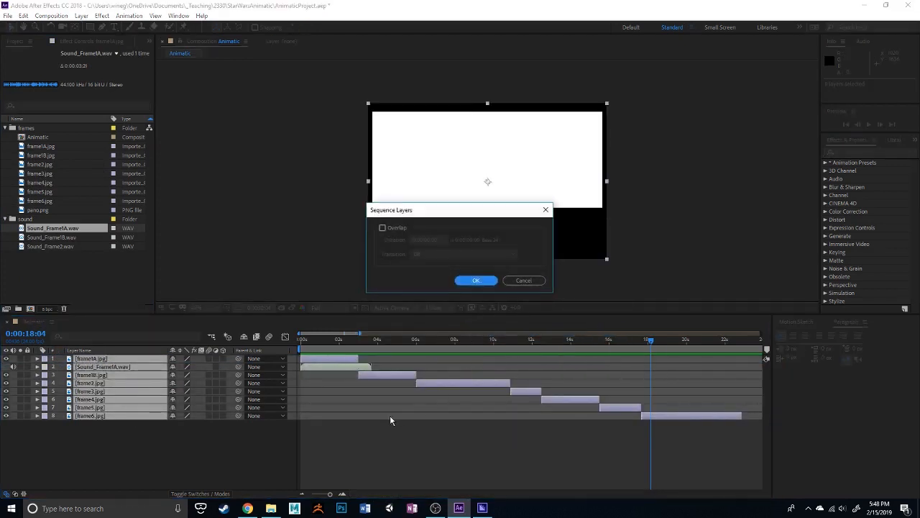
{"action": "left_click", "coordinate": [470, 282]}
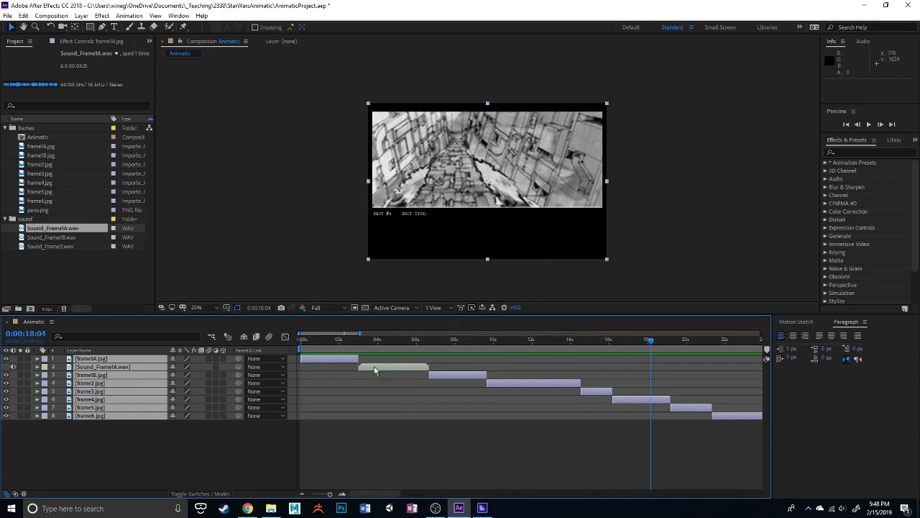
{"action": "key", "text": "ctrl+z"}
{"action": "left_click", "coordinate": [361, 454]}
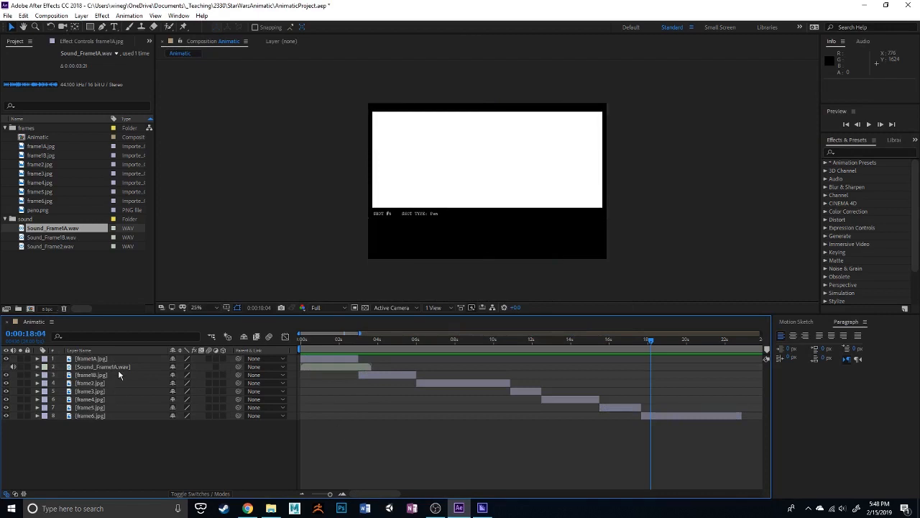
{"action": "left_click_drag", "start_coordinate": [400, 346], "coordinate": [453, 358]}
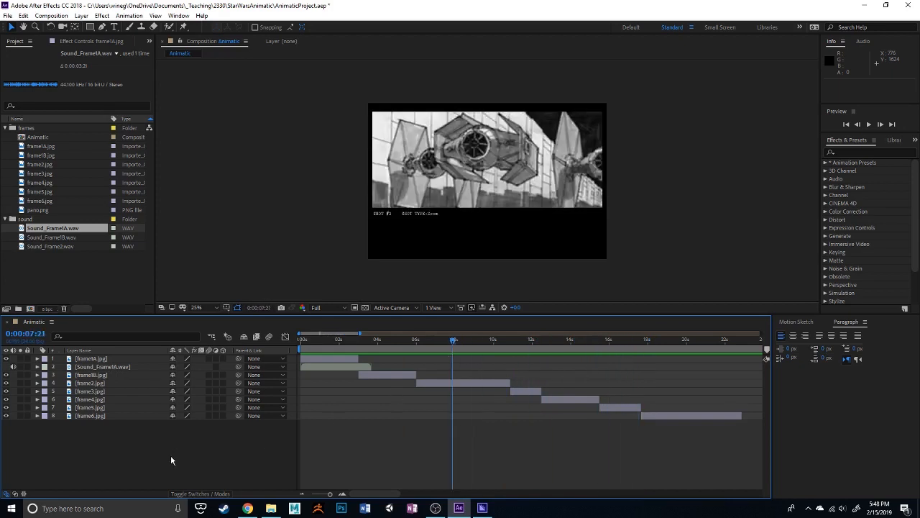
{"action": "left_click", "coordinate": [42, 255]}
{"action": "left_click", "coordinate": [48, 240]}
{"action": "left_click", "coordinate": [64, 227]}
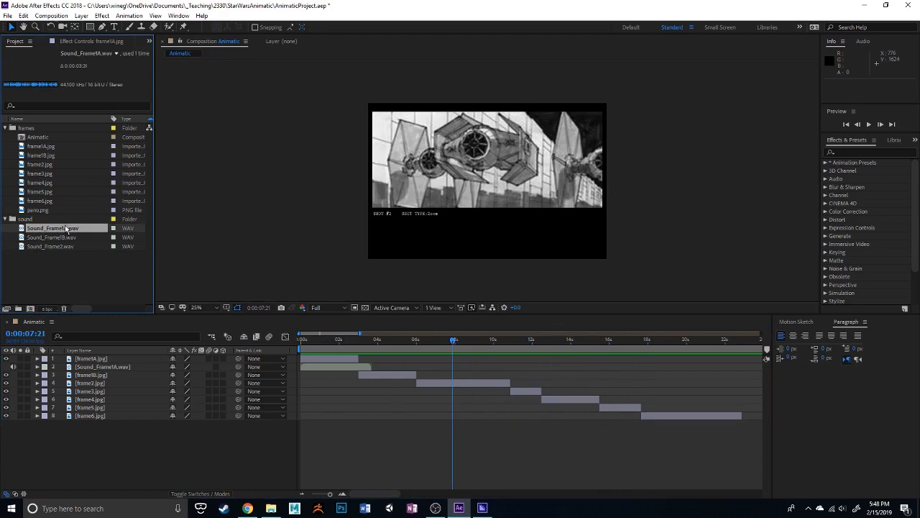
{"action": "left_click", "coordinate": [48, 261]}
{"action": "left_click", "coordinate": [51, 238]}
{"action": "left_click", "coordinate": [53, 229]}
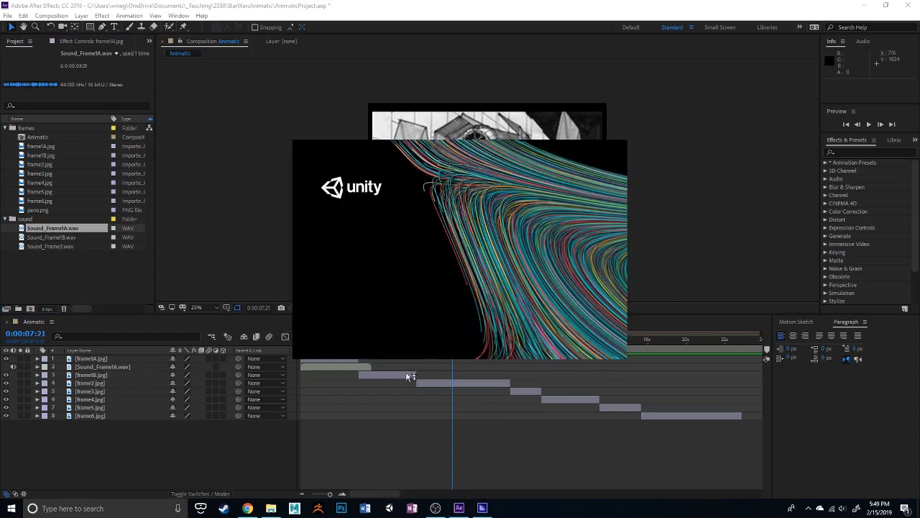
{"action": "left_click", "coordinate": [694, 126]}
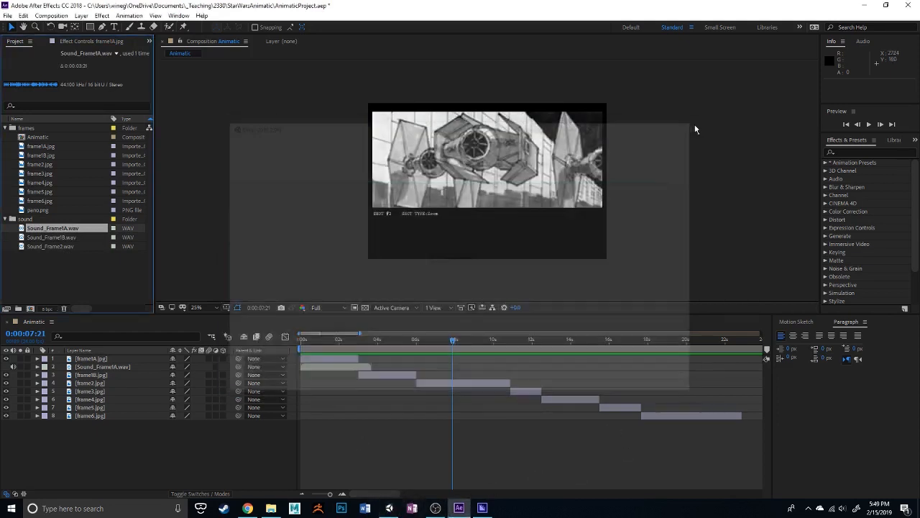
- Raise the system volume to 14 and play the animatic from 0:00:00:00 to about 4 seconds to hear Sound_Frame1A.wav with the opening shots
{"action": "left_click_drag", "start_coordinate": [318, 339], "coordinate": [300, 339]}
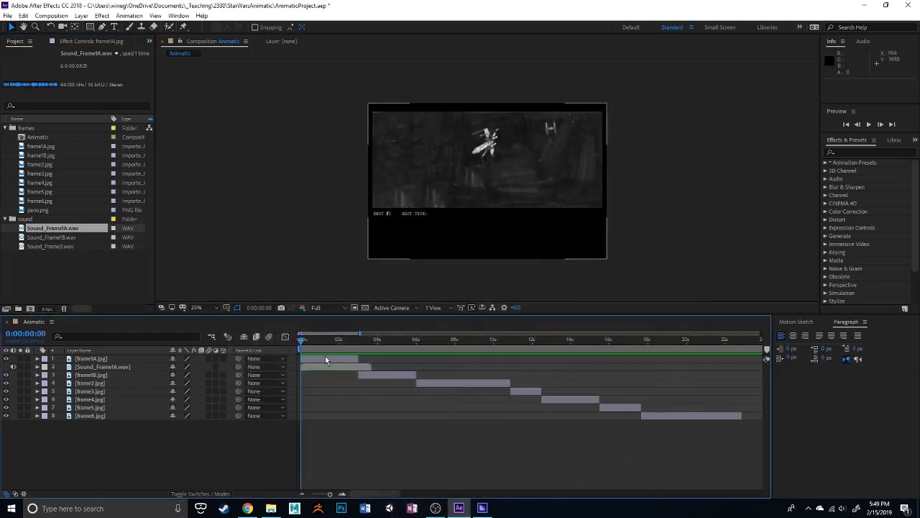
{"action": "left_click", "coordinate": [89, 358]}
{"action": "left_click", "coordinate": [95, 366]}
{"action": "left_click", "coordinate": [93, 360]}
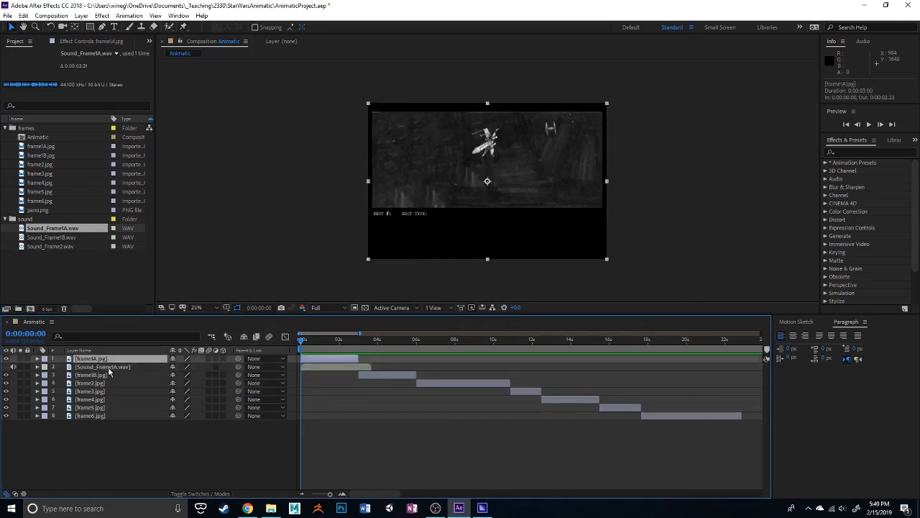
{"action": "left_click", "coordinate": [111, 369]}
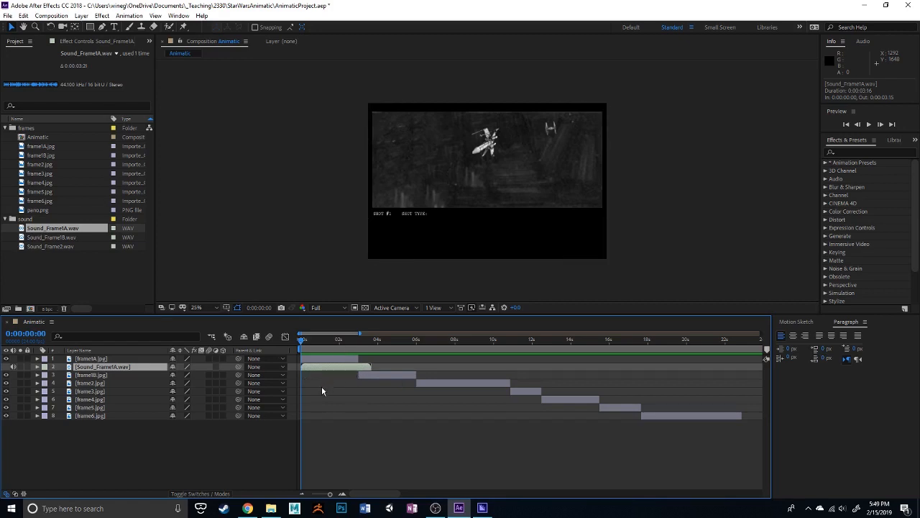
{"action": "key", "text": "XF86AudioRaiseVolume"}
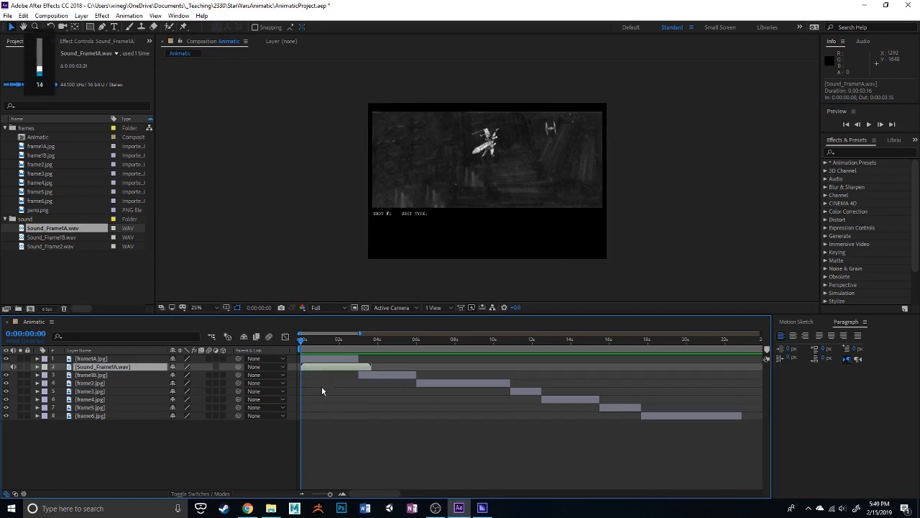
{"action": "key", "text": "space"}
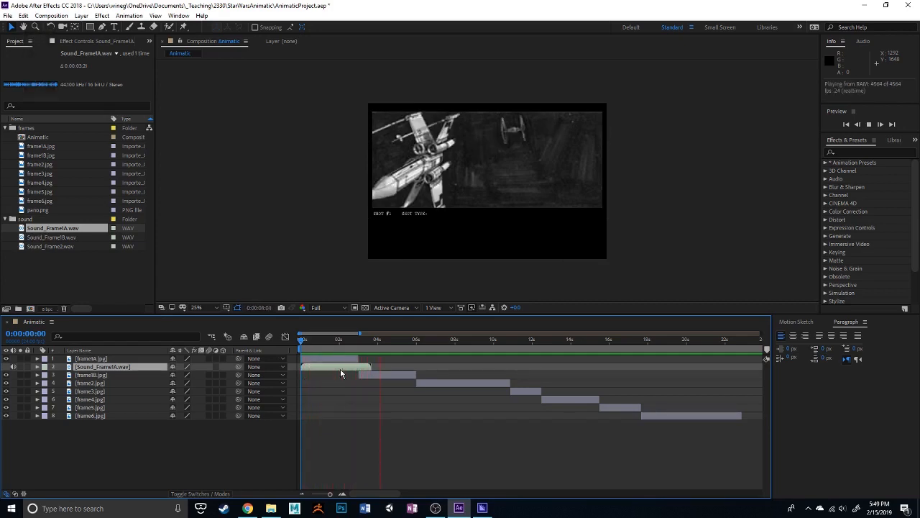
{"action": "key", "text": "space"}
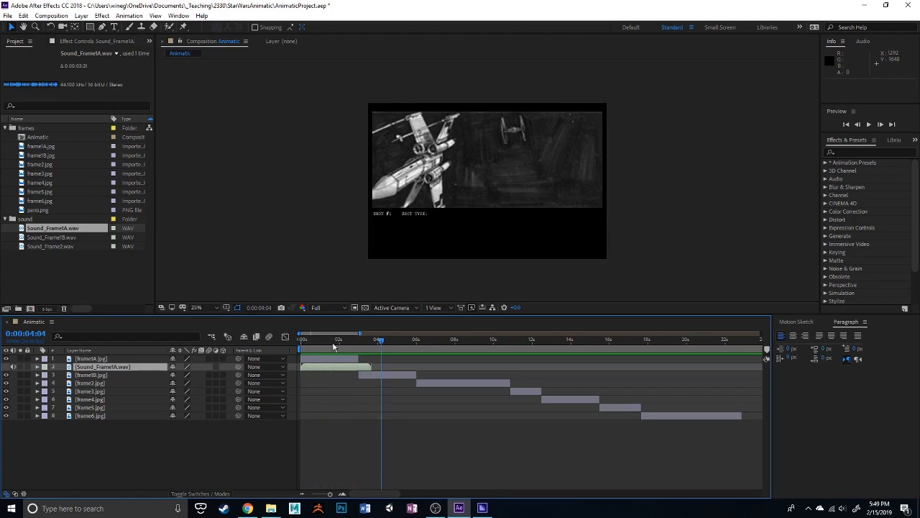
- Add Sound_Frame1B.wav directly below the frame1B.jpg layer and slide it to start at about 0:00:03:03
{"action": "key", "text": "Home"}
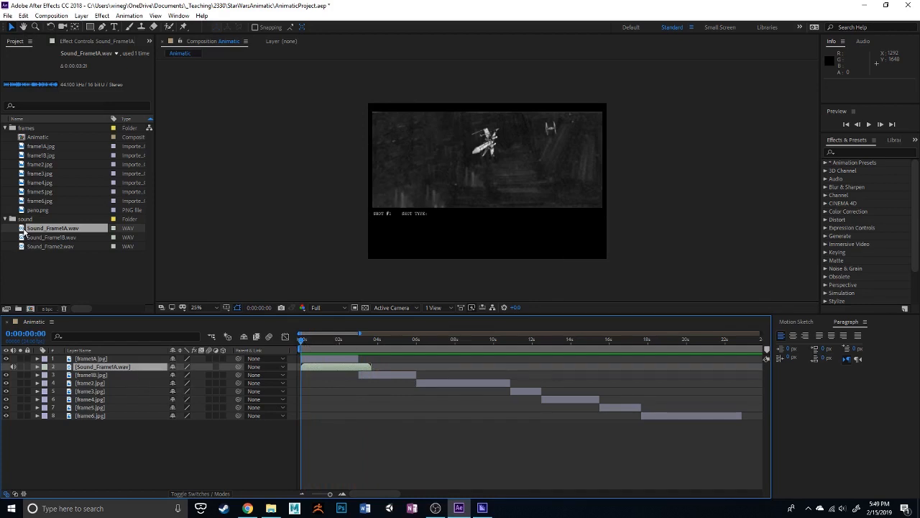
{"action": "left_click_drag", "start_coordinate": [49, 240], "coordinate": [136, 385]}
{"action": "left_click", "coordinate": [415, 459]}
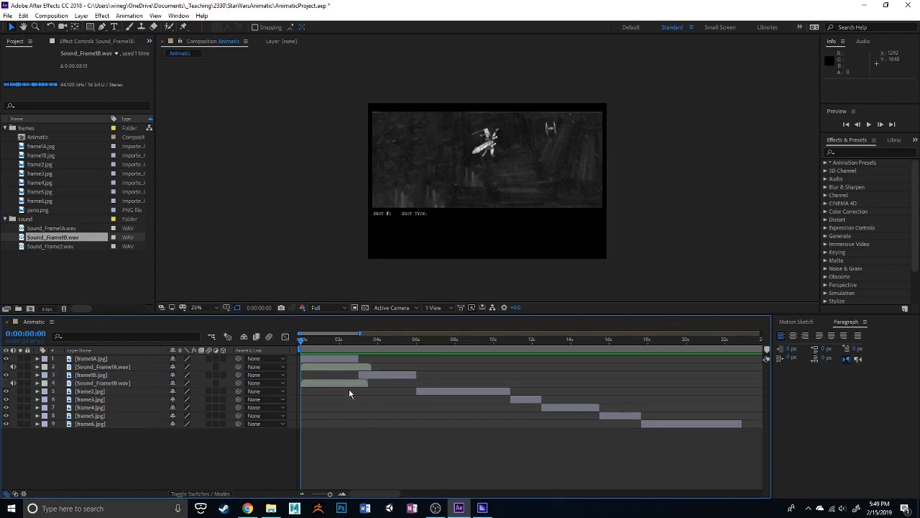
{"action": "left_click_drag", "start_coordinate": [328, 383], "coordinate": [388, 384]}
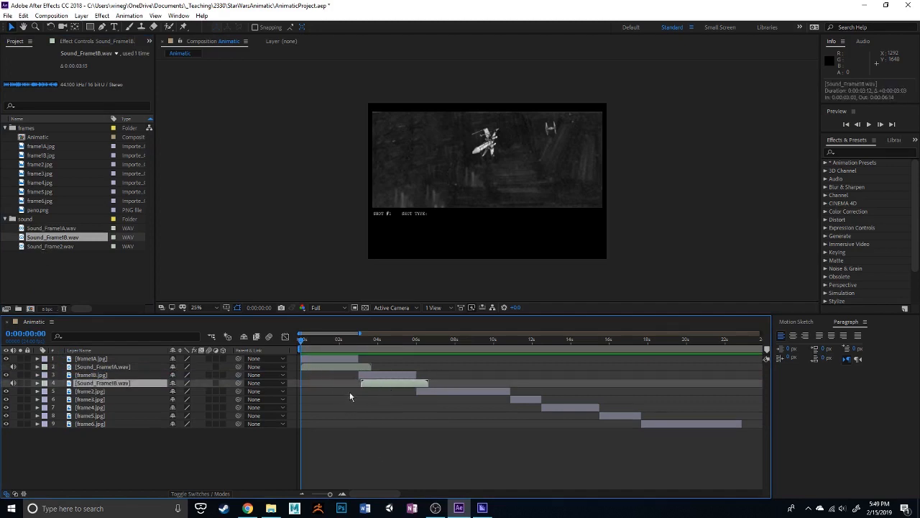
- Extend frame1A.jpg to the end of Sound_Frame1A.wav and slide frame1B.jpg to start at about 0:00:03:11
{"action": "left_click_drag", "start_coordinate": [357, 358], "coordinate": [385, 376]}
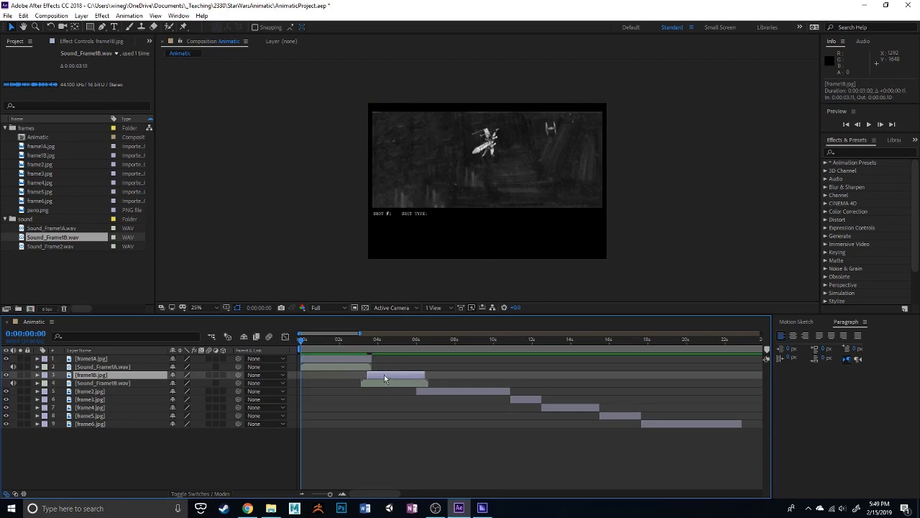
{"action": "left_click", "coordinate": [355, 358]}
{"action": "left_click", "coordinate": [394, 377], "text": "shift"}
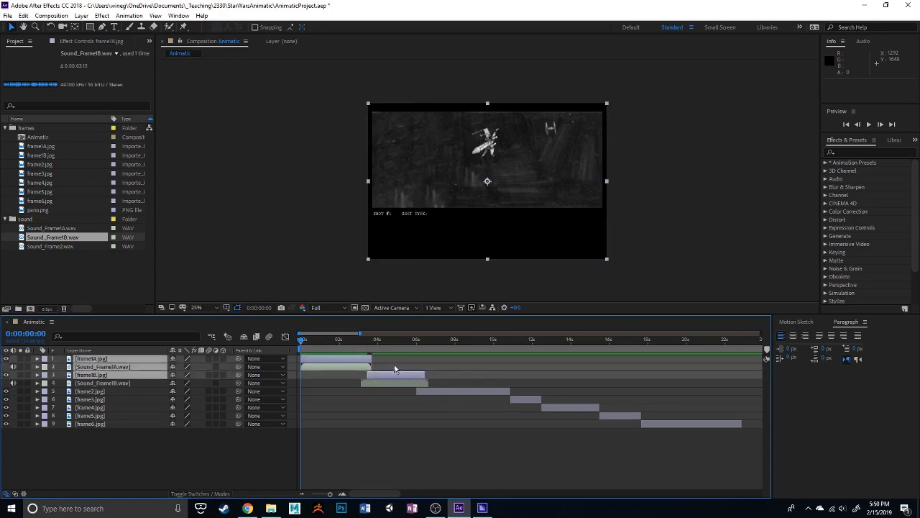
{"action": "left_click", "coordinate": [379, 398]}
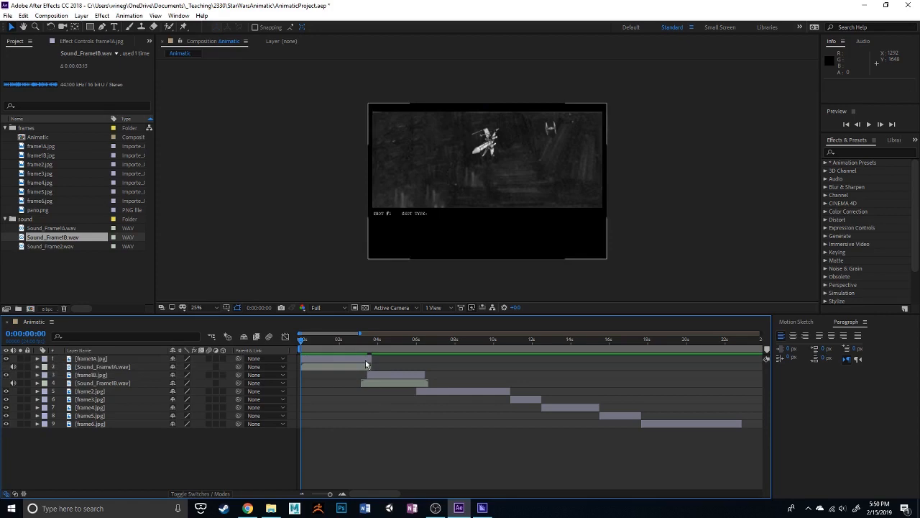
- Apply Sequence Layers without overlap to frame1A.jpg, frame1B.jpg and frame2.jpg, leaving the sound layers out
{"action": "left_click", "coordinate": [366, 360]}
{"action": "left_click", "coordinate": [385, 376], "text": "ctrl"}
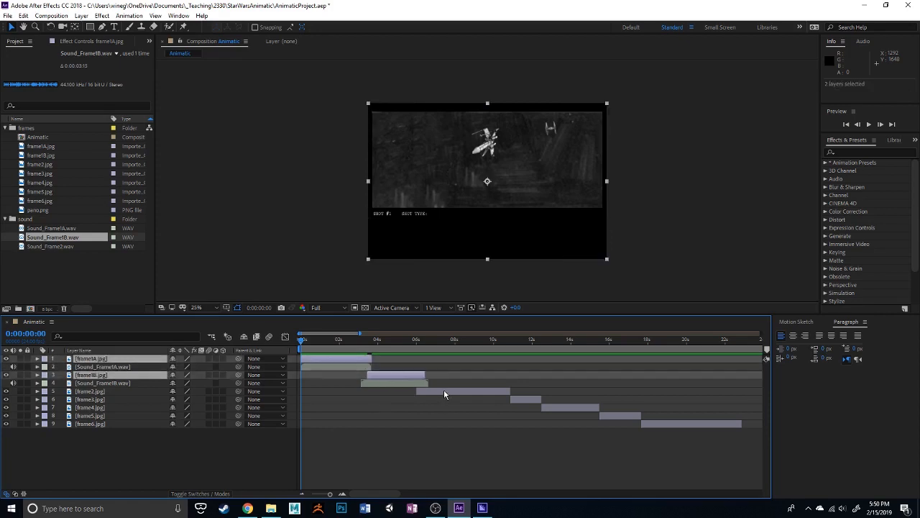
{"action": "left_click", "coordinate": [444, 389], "text": "ctrl"}
{"action": "right_click", "coordinate": [432, 393]}
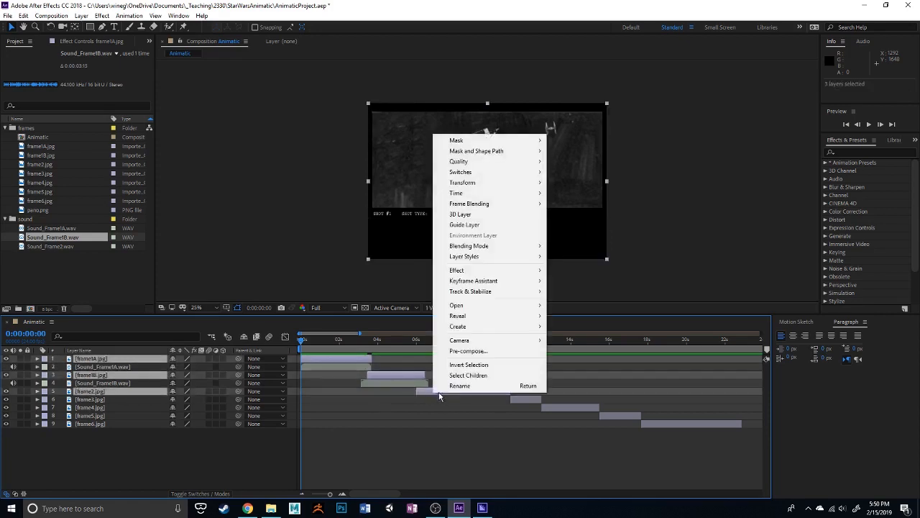
{"action": "mouse_move", "coordinate": [513, 282]}
{"action": "left_click", "coordinate": [579, 364]}
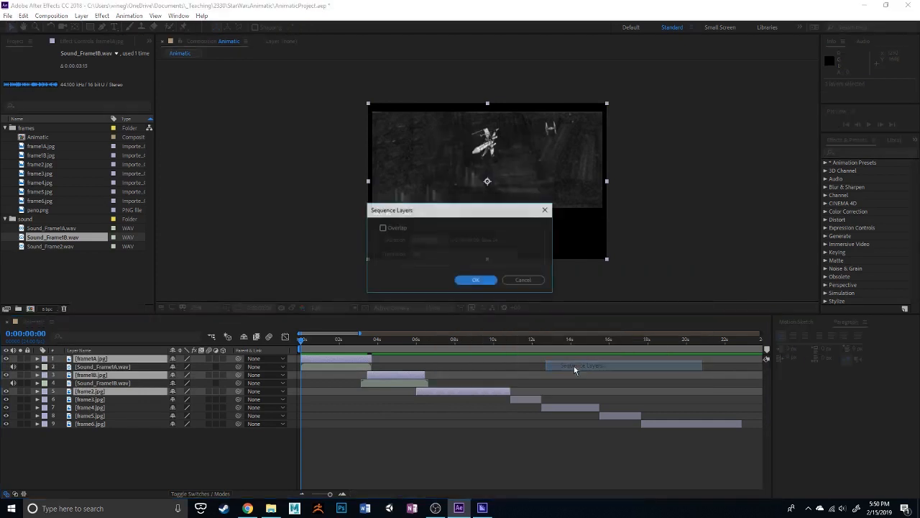
{"action": "left_click", "coordinate": [475, 280]}
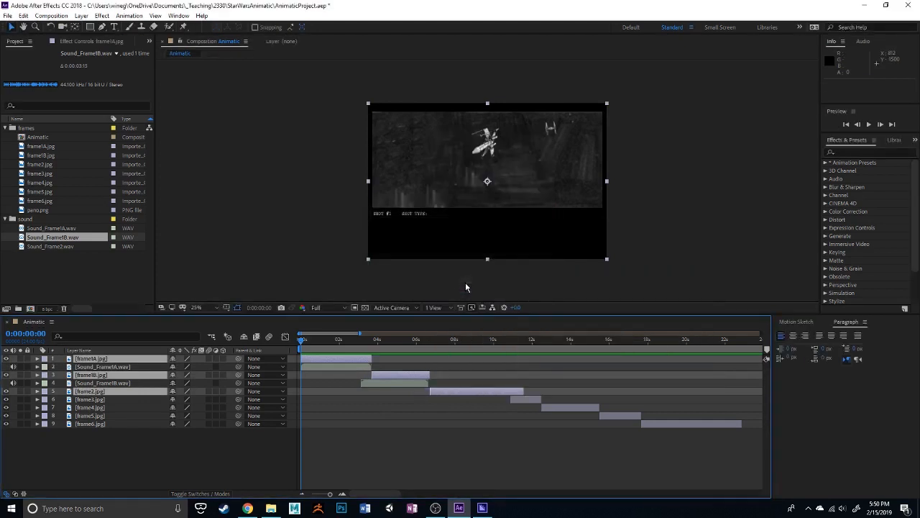
- Slide Sound_Frame1B.wav to start together with frame1B.jpg at about 0:00:03:17
{"action": "left_click", "coordinate": [422, 418]}
{"action": "left_click_drag", "start_coordinate": [366, 383], "coordinate": [376, 384]}
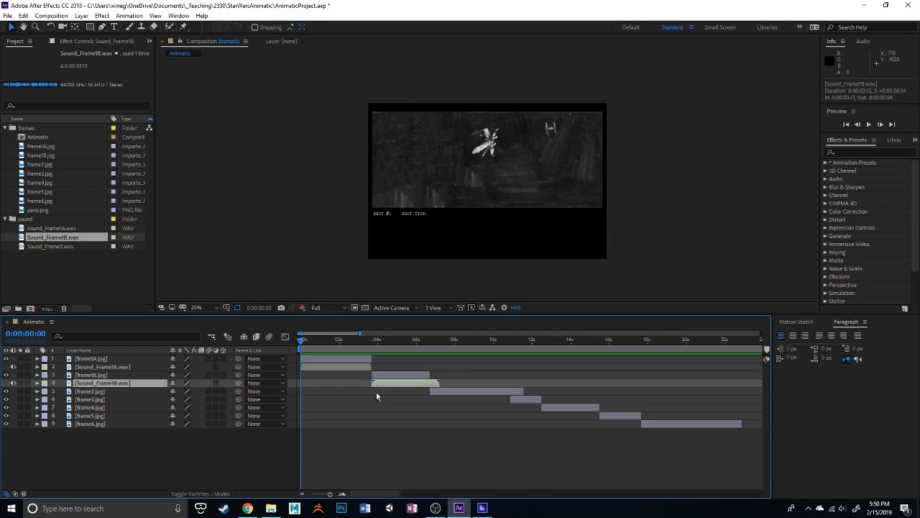
{"action": "left_click", "coordinate": [454, 466]}
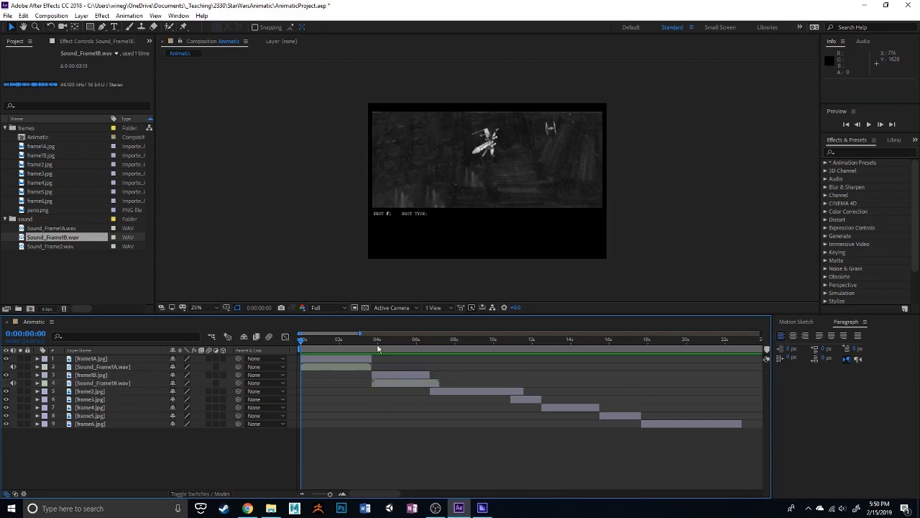
- Play the animatic from 0:00:00:00 to about 7 seconds, and extend frame1B.jpg to the end of Sound_Frame1B.wav
{"action": "left_click", "coordinate": [339, 340]}
{"action": "left_click_drag", "start_coordinate": [331, 340], "coordinate": [292, 388]}
{"action": "key", "text": "space"}
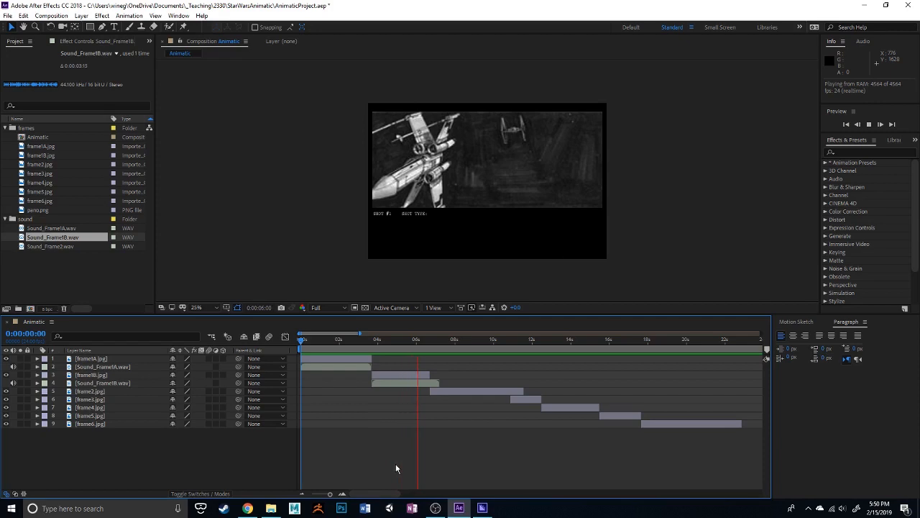
{"action": "key", "text": "space"}
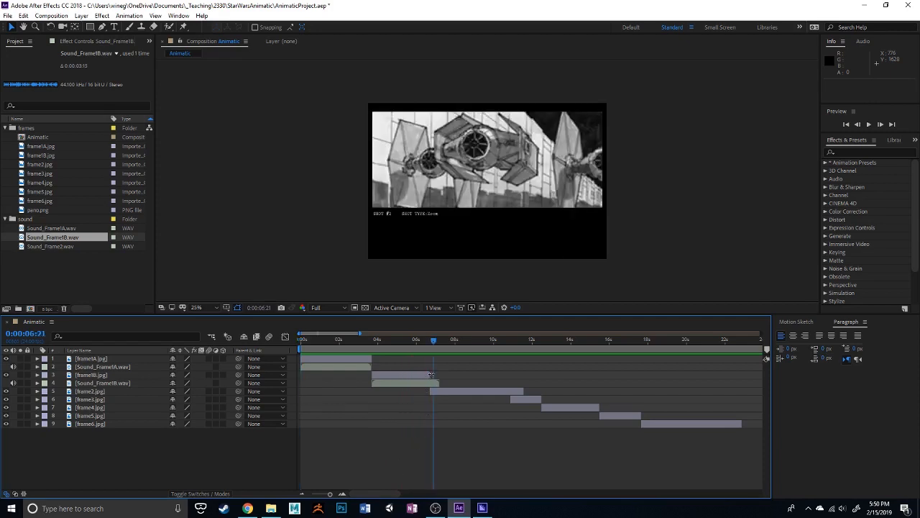
{"action": "left_click_drag", "start_coordinate": [430, 375], "coordinate": [439, 375]}
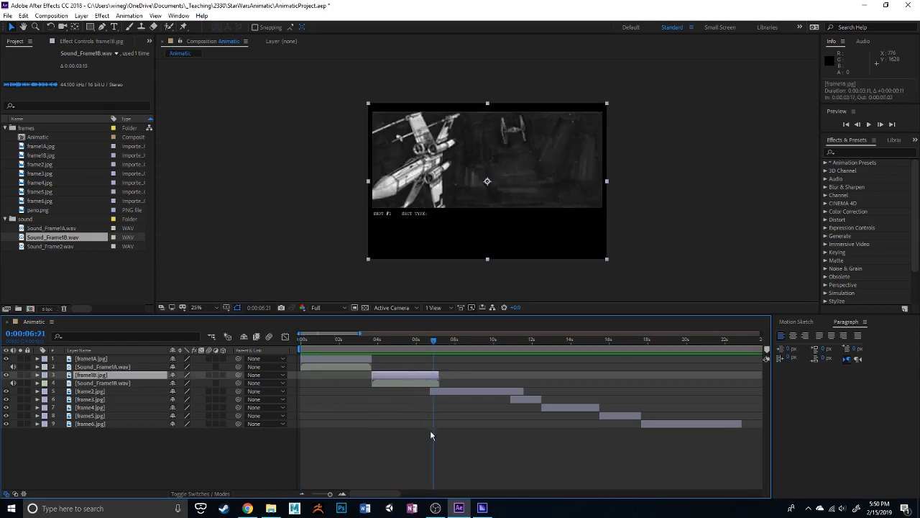
- Add Sound_Frame2.wav directly below frame2.jpg, starting at 0:00:06:17, and extend frame2.jpg to match the sound's length
{"action": "left_click_drag", "start_coordinate": [53, 245], "coordinate": [111, 395]}
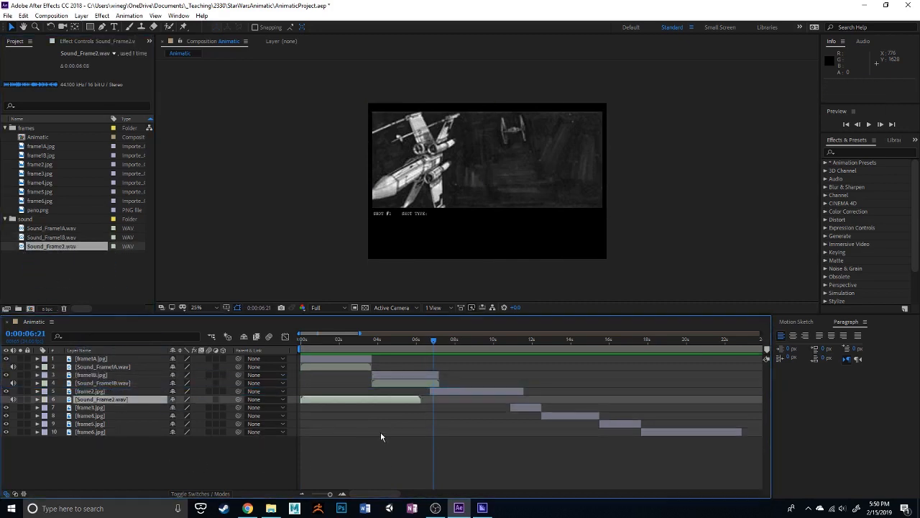
{"action": "left_click_drag", "start_coordinate": [337, 399], "coordinate": [467, 401]}
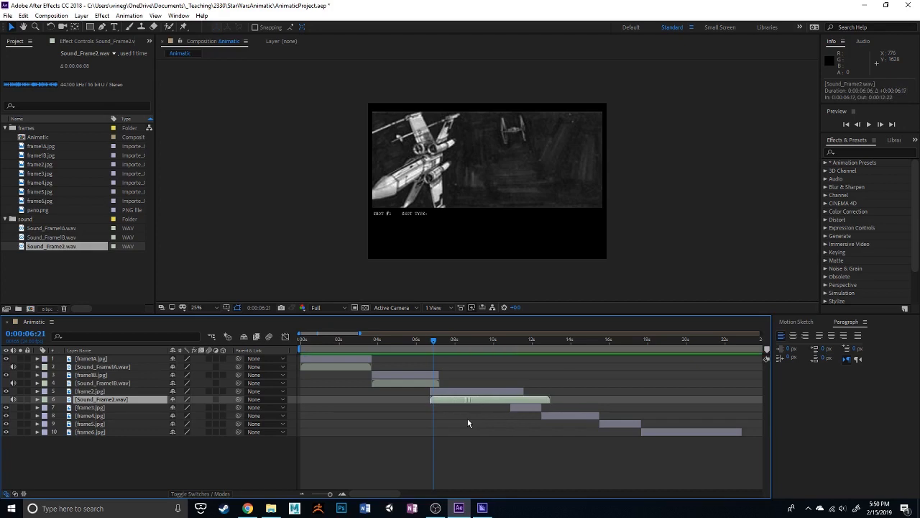
{"action": "left_click_drag", "start_coordinate": [523, 390], "coordinate": [548, 390]}
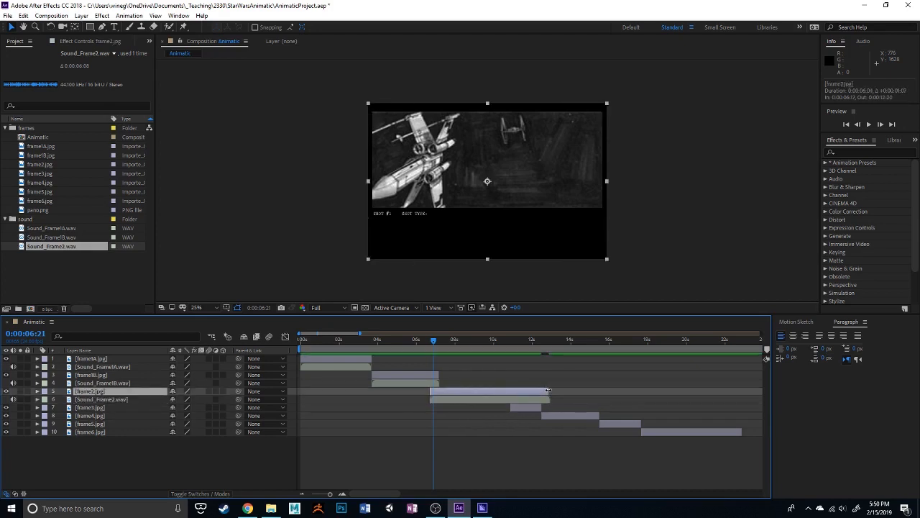
- Apply Sequence Layers without overlap to the frame2.jpg, frame3.jpg, frame4.jpg, frame5.jpg and frame6.jpg layers
{"action": "left_click", "coordinate": [527, 408]}
{"action": "left_click", "coordinate": [538, 392]}
{"action": "left_click", "coordinate": [530, 409], "text": "ctrl"}
{"action": "left_click", "coordinate": [561, 417], "text": "ctrl"}
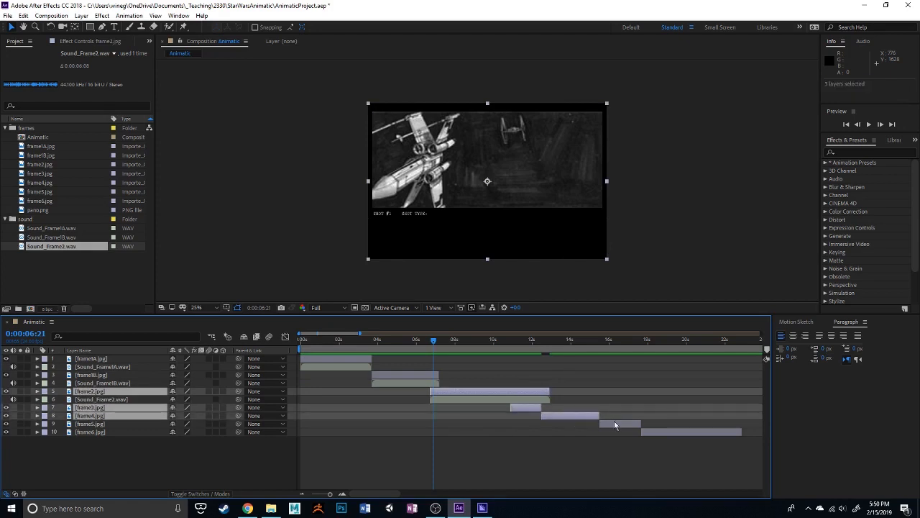
{"action": "left_click", "coordinate": [614, 423], "text": "ctrl"}
{"action": "left_click", "coordinate": [655, 432], "text": "ctrl"}
{"action": "right_click", "coordinate": [655, 434]}
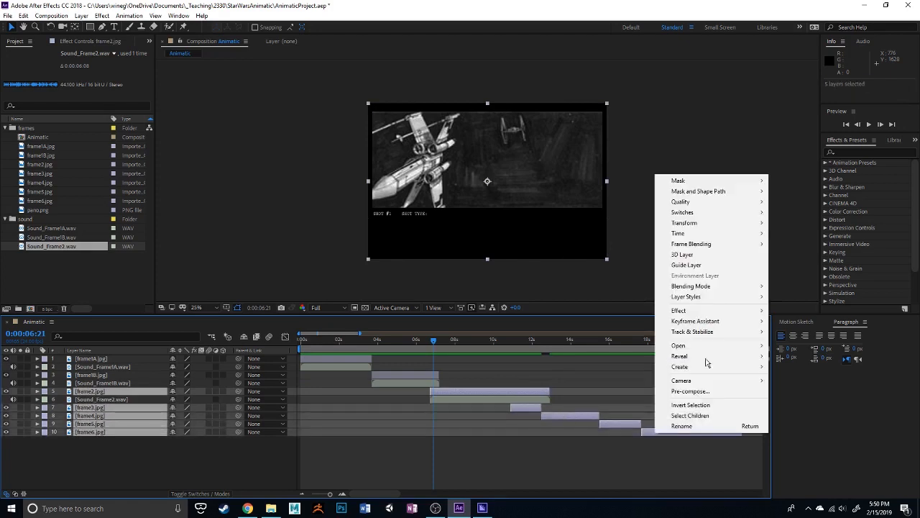
{"action": "mouse_move", "coordinate": [732, 324]}
{"action": "left_click", "coordinate": [554, 407]}
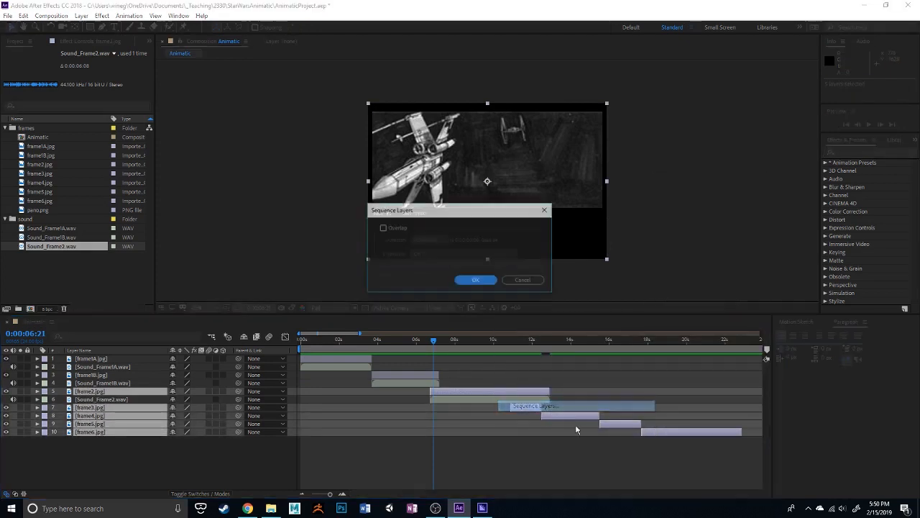
{"action": "left_click", "coordinate": [476, 280]}
{"action": "left_click", "coordinate": [539, 423]}
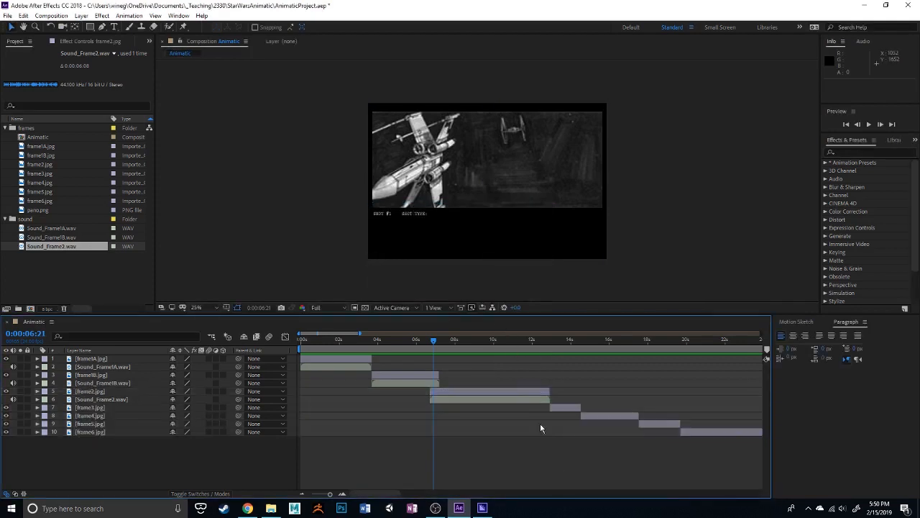
- Play the animatic from 0:00:06:21 to about 14 seconds, and scrub back through the shot changes to 0:00:00:00
{"action": "key", "text": "space"}
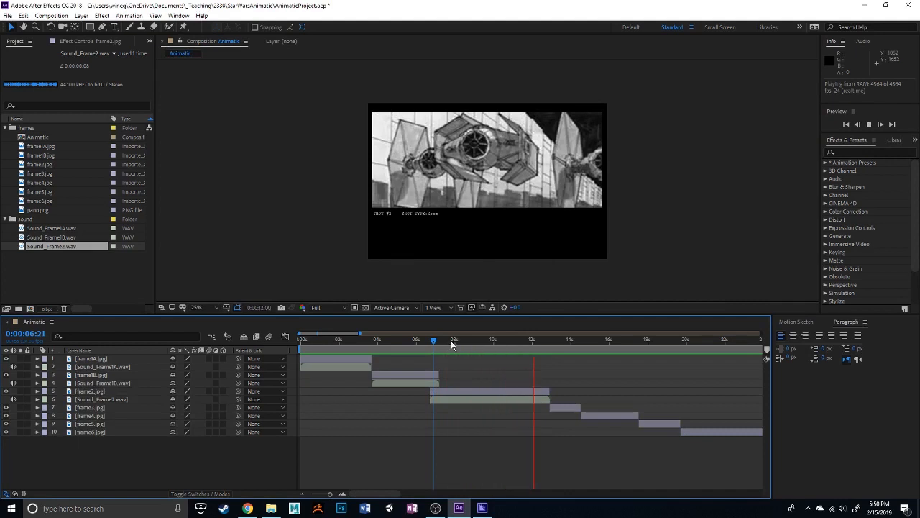
{"action": "key", "text": "space"}
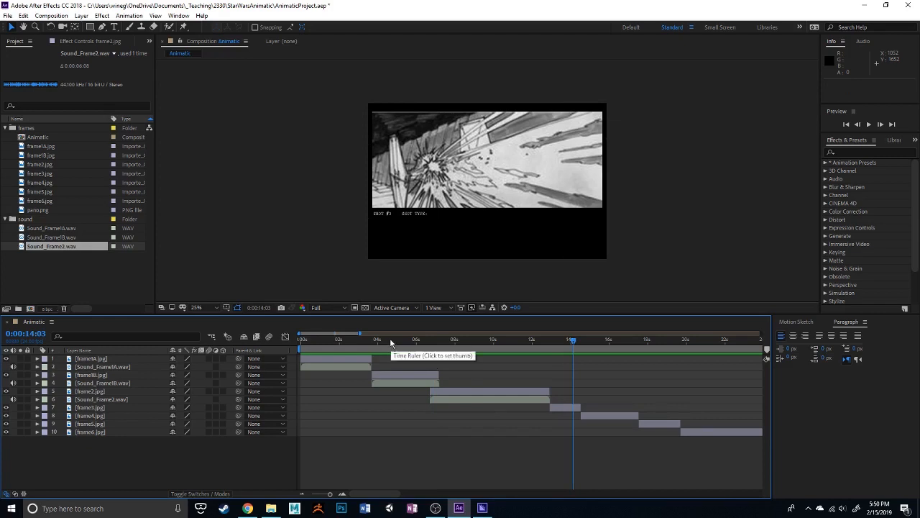
{"action": "left_click_drag", "start_coordinate": [390, 338], "coordinate": [571, 365]}
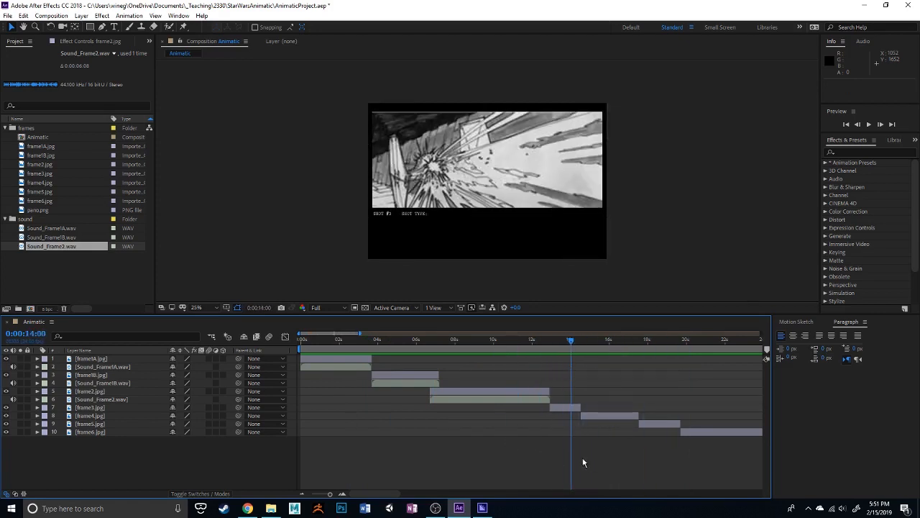
{"action": "left_click", "coordinate": [570, 340]}
{"action": "left_click_drag", "start_coordinate": [571, 346], "coordinate": [371, 356]}
{"action": "left_click", "coordinate": [384, 226]}
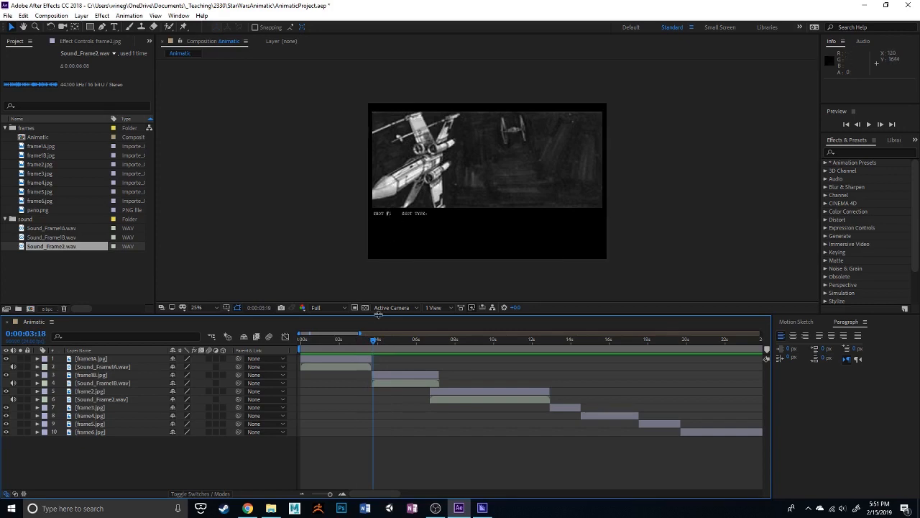
{"action": "left_click_drag", "start_coordinate": [375, 340], "coordinate": [391, 357]}
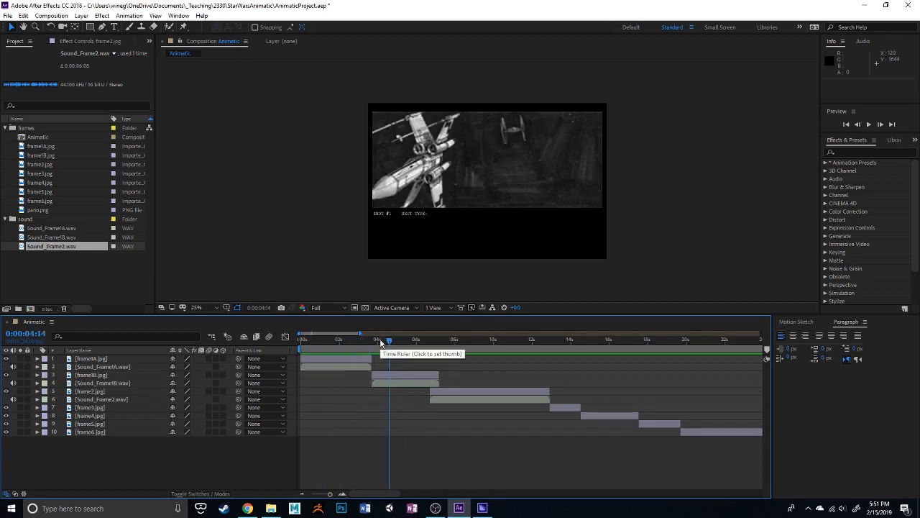
{"action": "left_click_drag", "start_coordinate": [380, 343], "coordinate": [409, 363]}
{"action": "left_click_drag", "start_coordinate": [409, 358], "coordinate": [300, 348]}
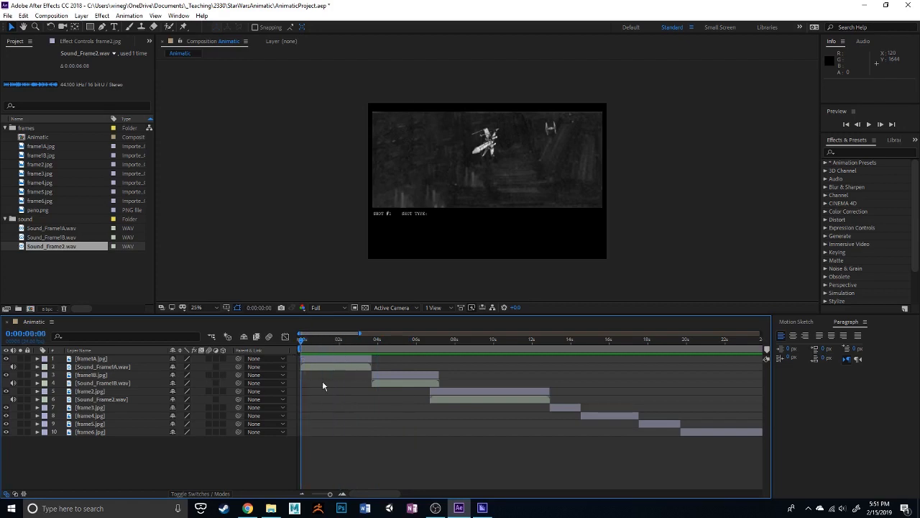
- Select frame1A.jpg and frame1B.jpg and review the cut between them by playing from 0:00:02:19 and scrubbing back to 0:00:03:08
{"action": "left_click", "coordinate": [113, 357]}
{"action": "left_click", "coordinate": [116, 374], "text": "ctrl"}
{"action": "left_click", "coordinate": [324, 342]}
{"action": "key", "text": "space"}
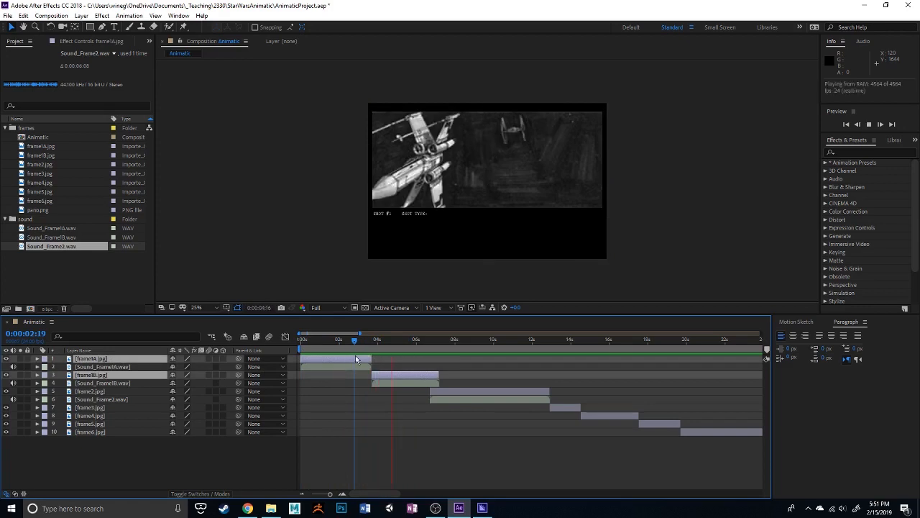
{"action": "key", "text": "space"}
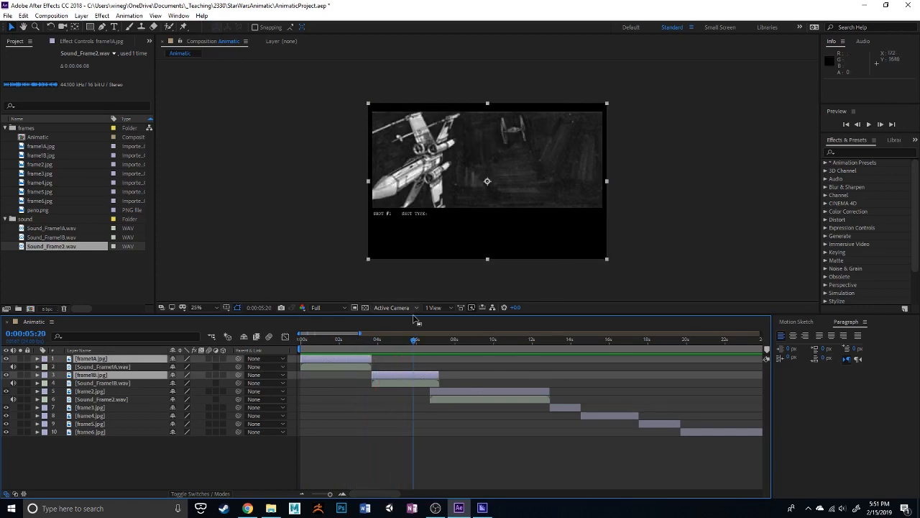
{"action": "left_click_drag", "start_coordinate": [446, 340], "coordinate": [368, 359]}
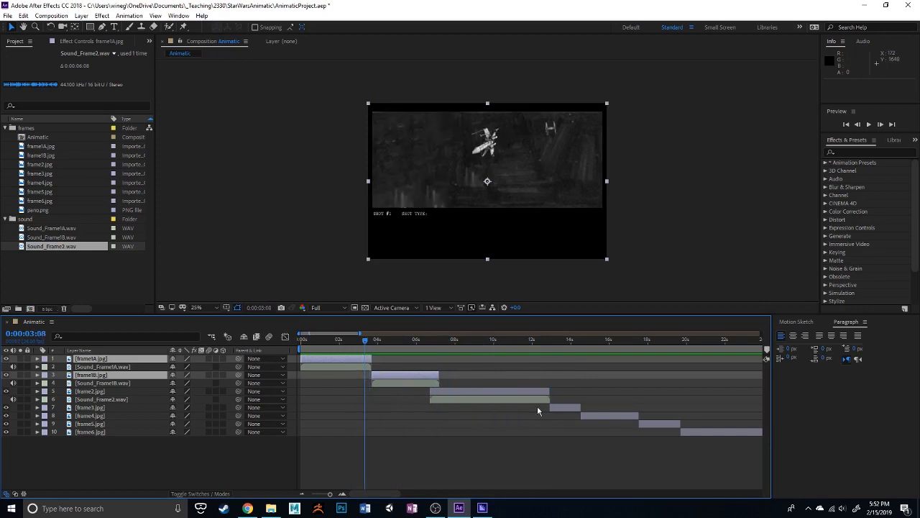
{"action": "left_click", "coordinate": [407, 471]}
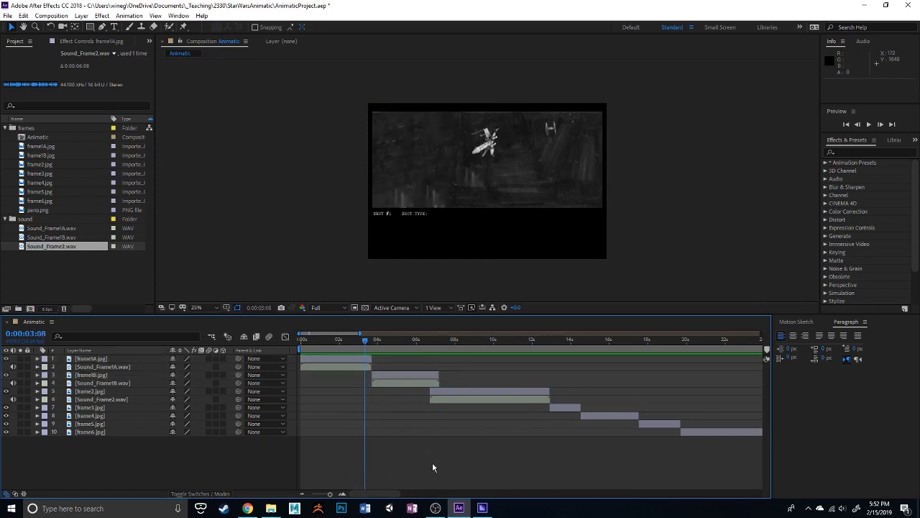
- Try raising the Audio Levels of Sound_Frame1A.wav to +3.00 dB, undo the change, and return to 0:00:00:00
{"action": "left_click_drag", "start_coordinate": [365, 349], "coordinate": [505, 372]}
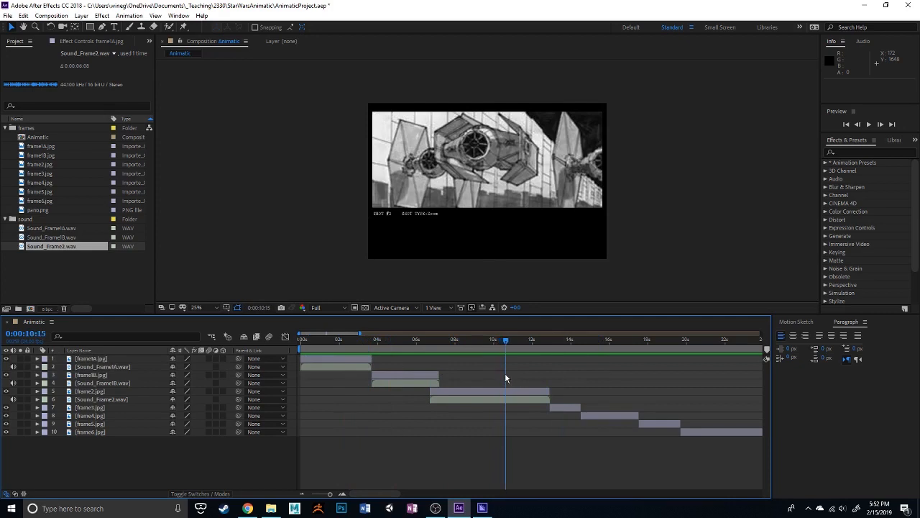
{"action": "left_click_drag", "start_coordinate": [375, 342], "coordinate": [336, 349]}
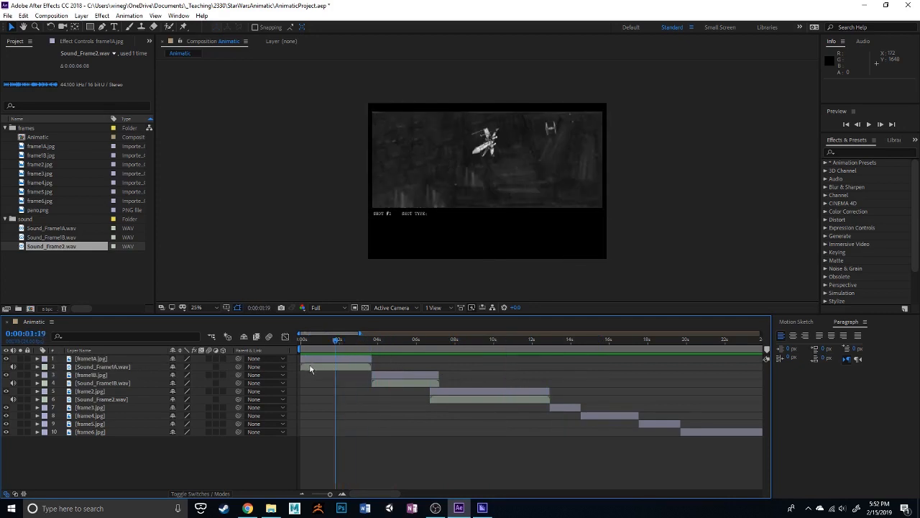
{"action": "left_click", "coordinate": [37, 367]}
{"action": "left_click", "coordinate": [45, 374]}
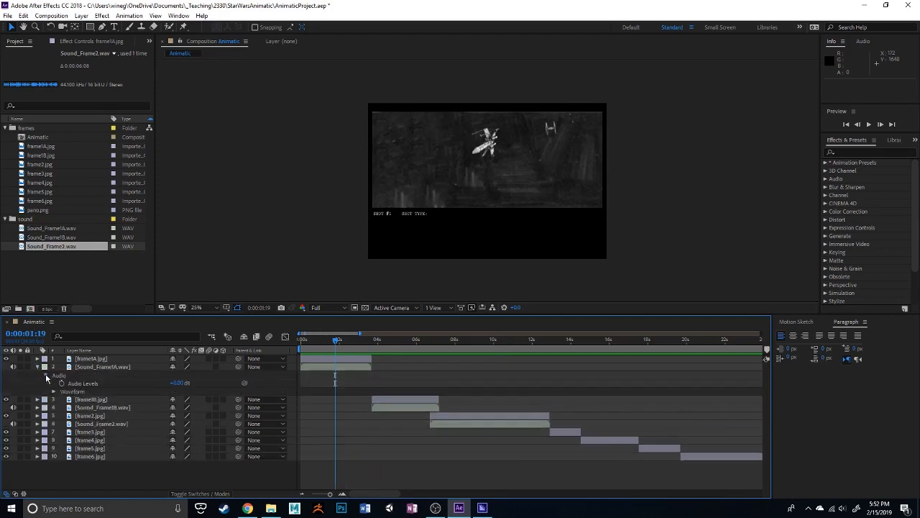
{"action": "mouse_move", "coordinate": [176, 383]}
{"action": "left_mouse_down"}
{"action": "mouse_move", "coordinate": [189, 384]}
{"action": "mouse_move", "coordinate": [180, 385]}
{"action": "mouse_move", "coordinate": [187, 392]}
{"action": "left_mouse_up"}
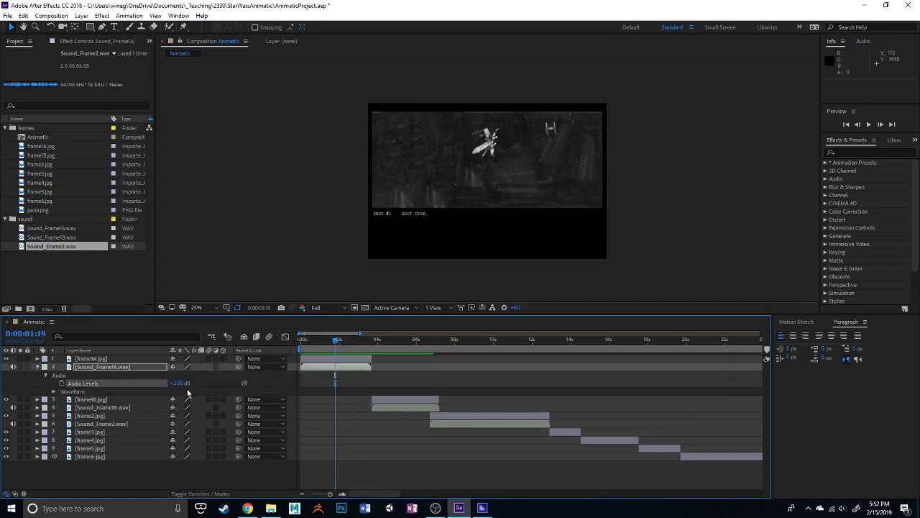
{"action": "left_click", "coordinate": [37, 366]}
{"action": "left_click", "coordinate": [329, 361]}
{"action": "left_click_drag", "start_coordinate": [335, 340], "coordinate": [300, 354]}
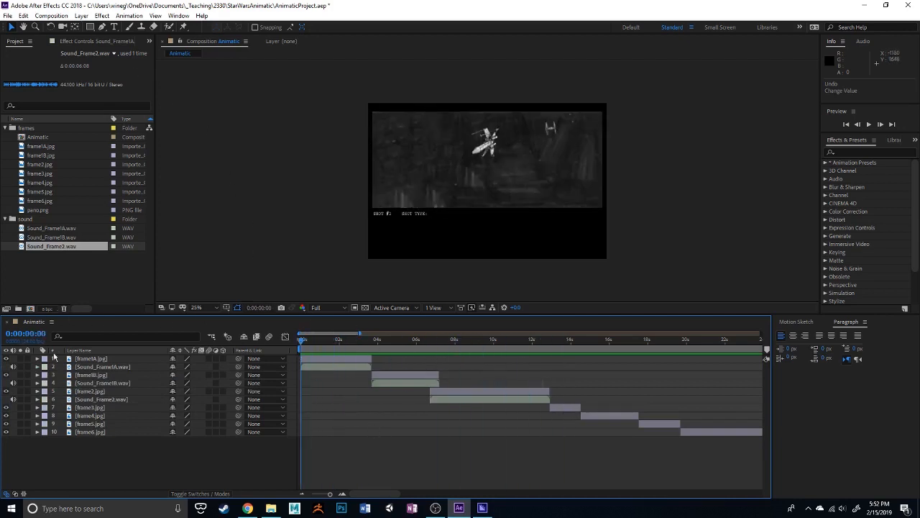
- Add the Animatic composition to the Adobe Media Encoder queue and open its export settings
{"action": "left_click", "coordinate": [51, 15]}
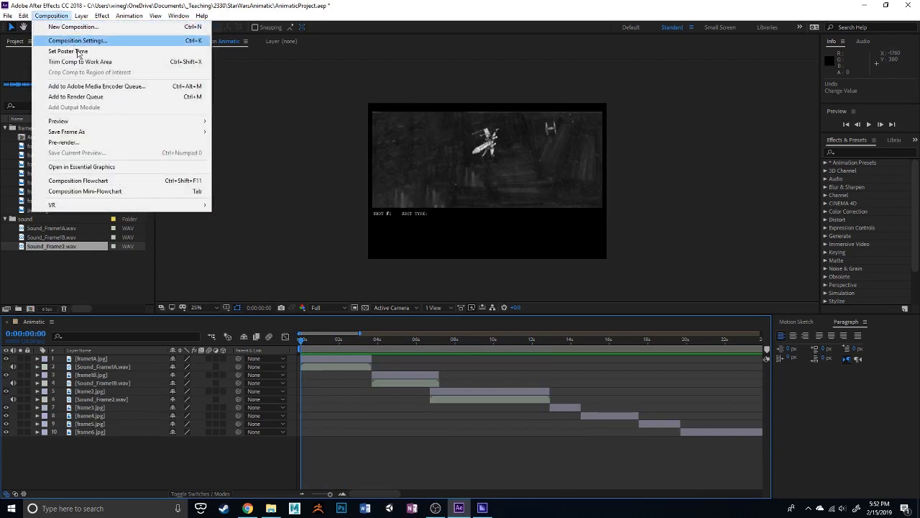
{"action": "left_click", "coordinate": [89, 86]}
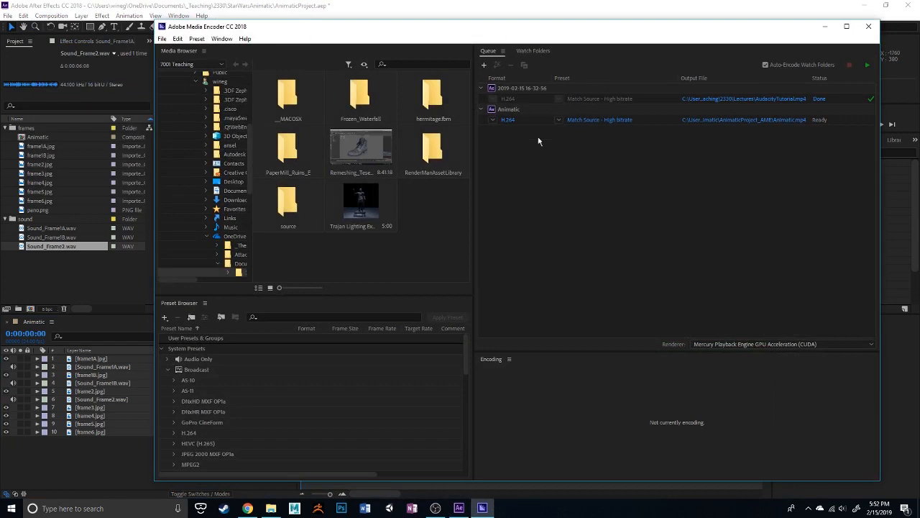
{"action": "left_click", "coordinate": [588, 120]}
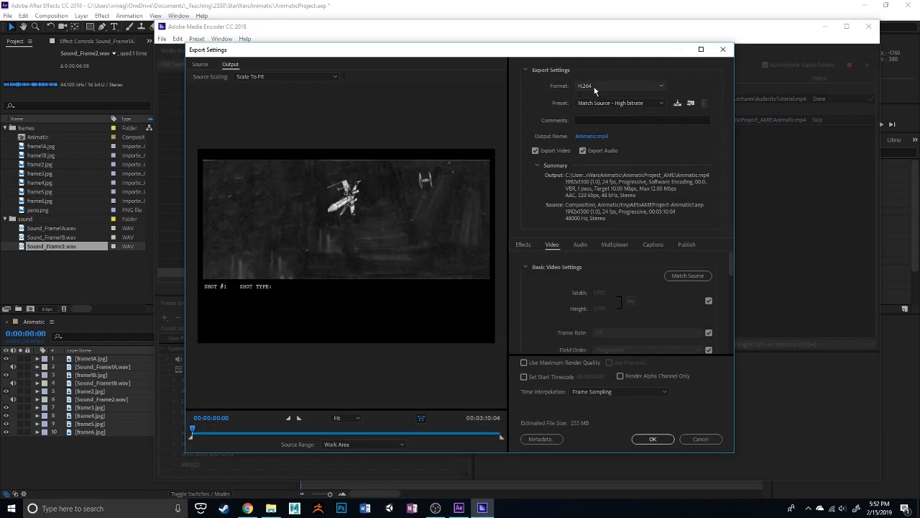
- Review the available formats and the video and bitrate settings, and accept H.264 with the Match Source - High bitrate preset
{"action": "left_click", "coordinate": [655, 87]}
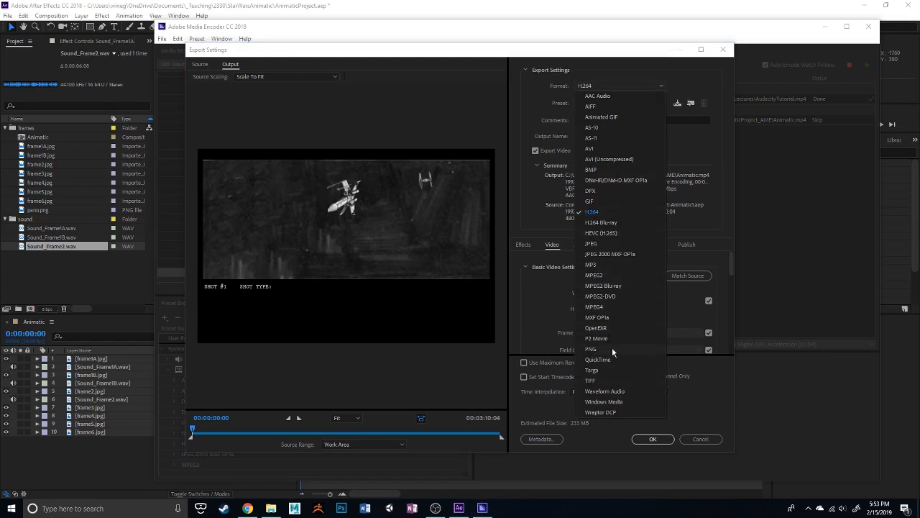
{"action": "left_click", "coordinate": [700, 69]}
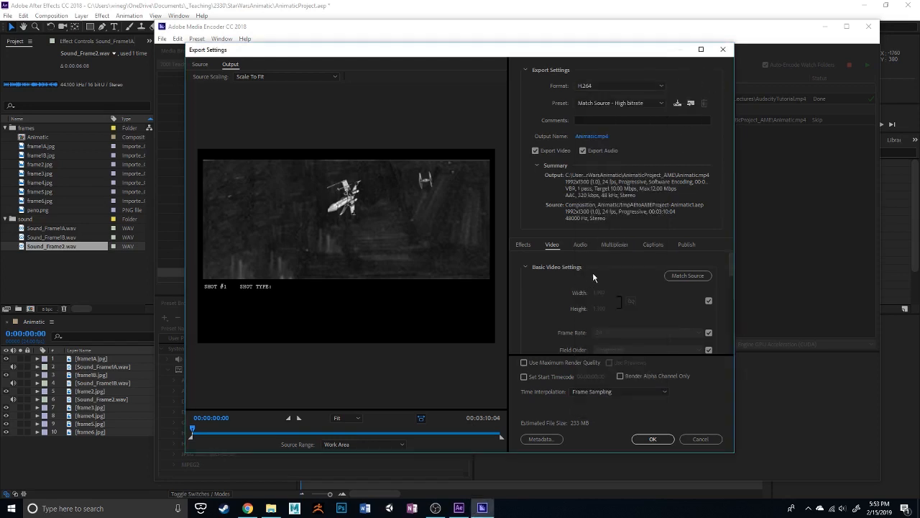
{"action": "scroll", "coordinate": [553, 286], "scroll_direction": "down", "scroll_amount": 1}
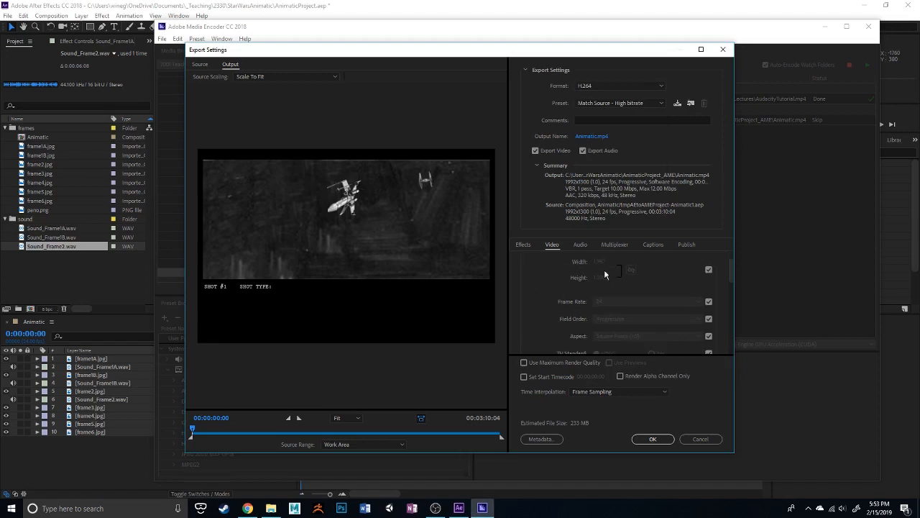
{"action": "scroll", "coordinate": [545, 288], "scroll_direction": "down", "scroll_amount": 6}
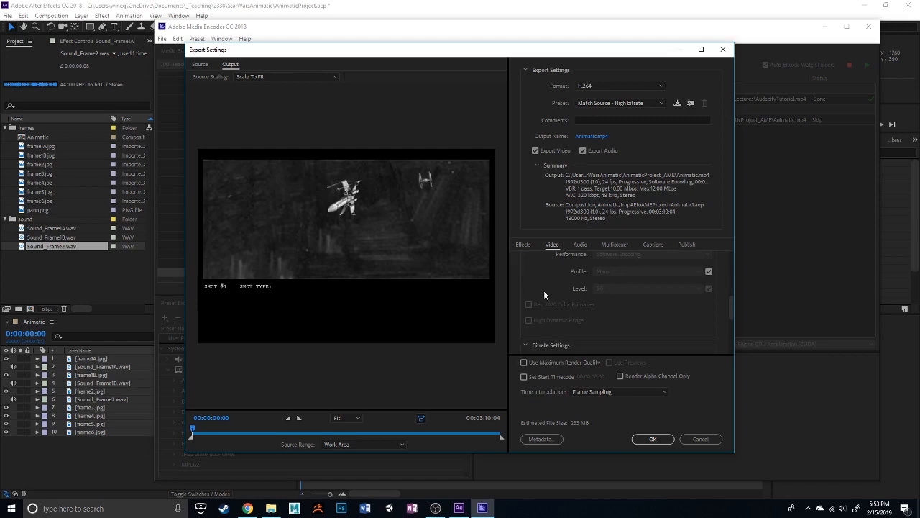
{"action": "scroll", "coordinate": [544, 290], "scroll_direction": "down", "scroll_amount": 4}
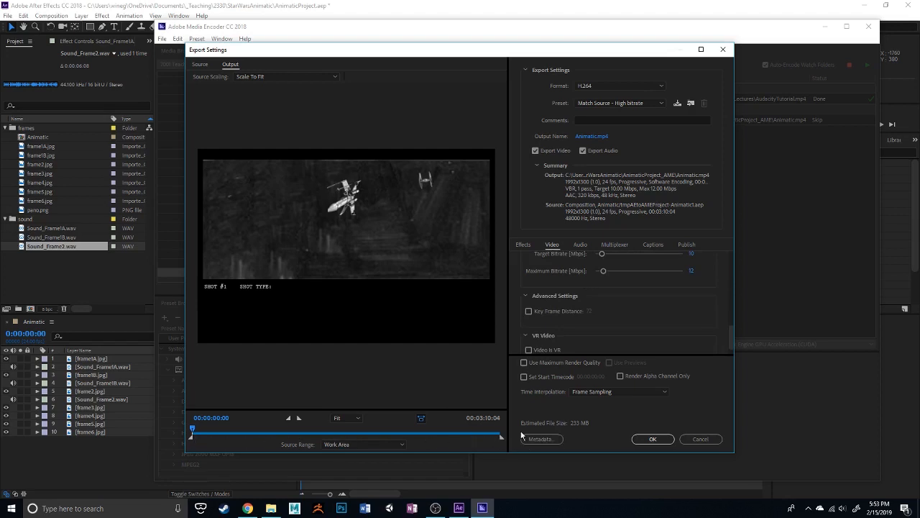
{"action": "left_click", "coordinate": [649, 439]}
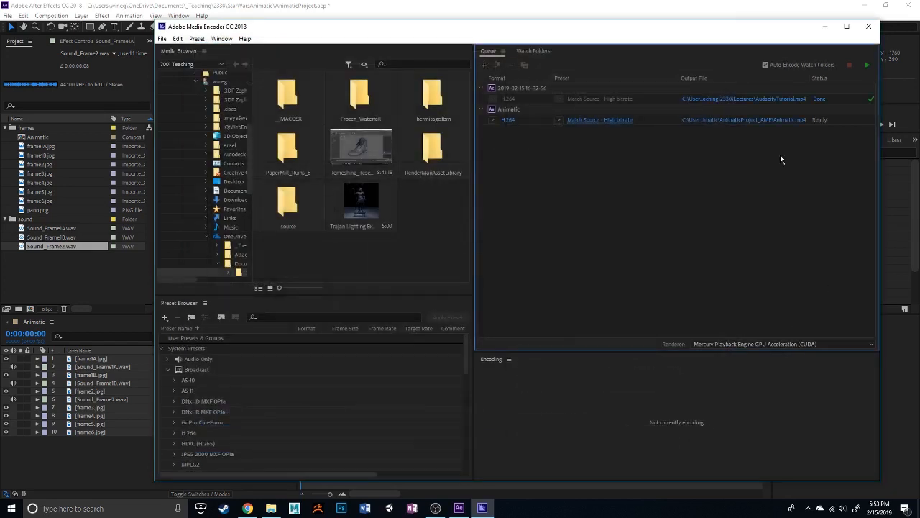
- Browse to the StarWarsAnimatic folder as the output location for Animatic.mp4, cancel the choice, and close Media Encoder
{"action": "left_click", "coordinate": [740, 121]}
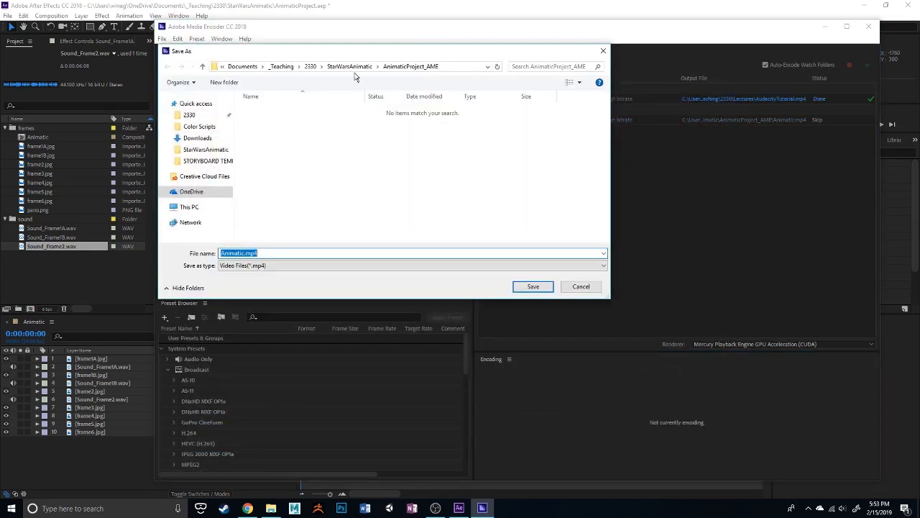
{"action": "left_click", "coordinate": [354, 67]}
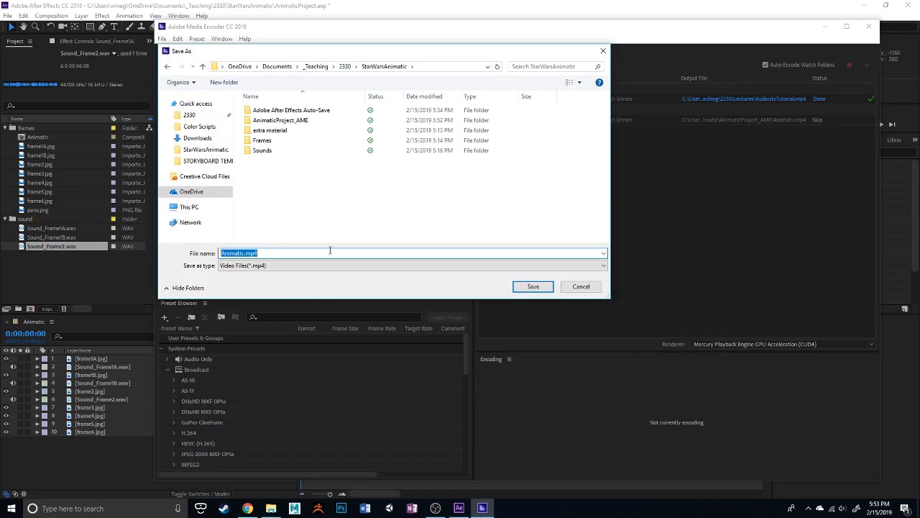
{"action": "left_click", "coordinate": [582, 286]}
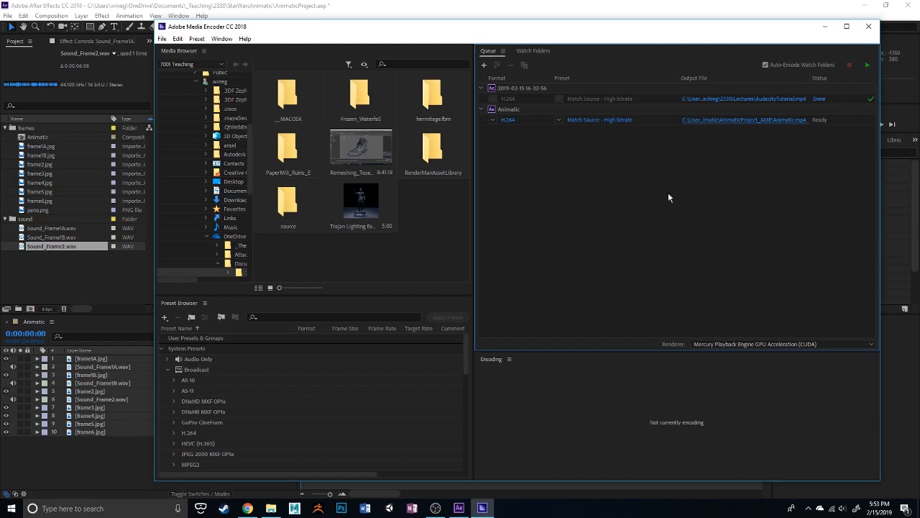
{"action": "left_click", "coordinate": [868, 29]}
- Move the current time to 0:00:20:20 within the last shot and select the frame6.jpg layer
{"action": "left_click", "coordinate": [370, 338]}
{"action": "left_click_drag", "start_coordinate": [410, 353], "coordinate": [644, 370]}
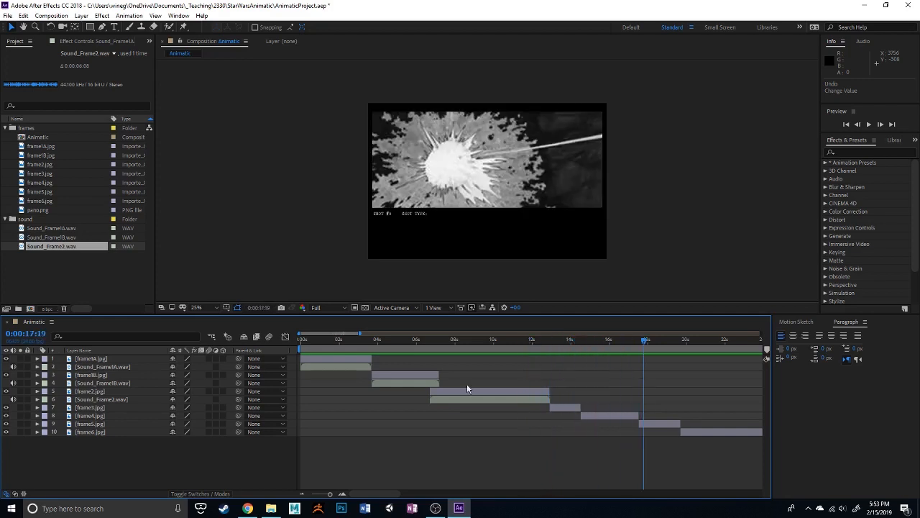
{"action": "left_click", "coordinate": [95, 433]}
{"action": "left_click_drag", "start_coordinate": [645, 344], "coordinate": [705, 352]}
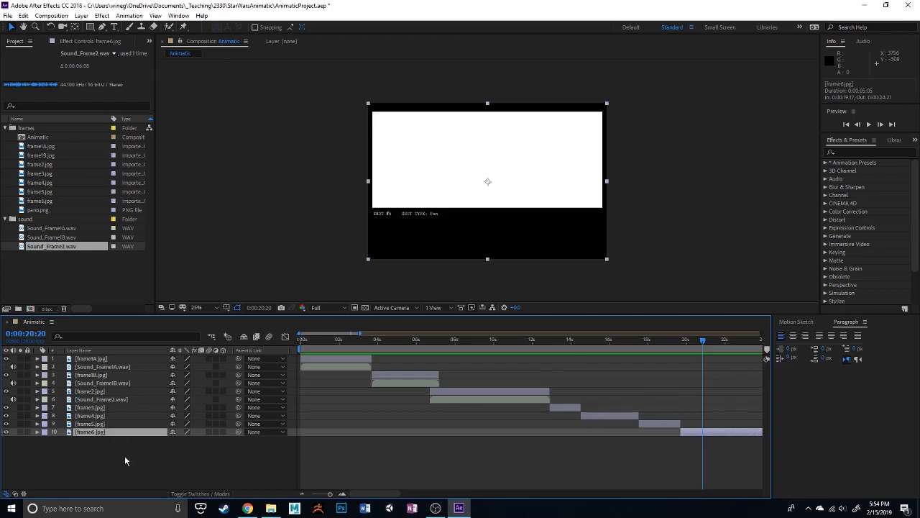
{"action": "left_click", "coordinate": [91, 426]}
{"action": "left_click", "coordinate": [92, 433]}
- Add pano.png directly above the frame6.jpg layer and place it roughly over the white panel, starting at the panel's left edge
{"action": "left_click", "coordinate": [42, 209]}
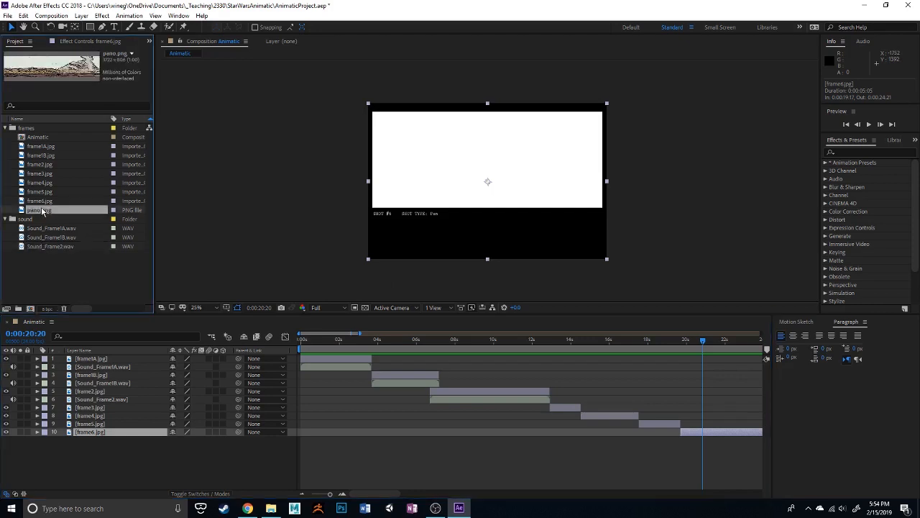
{"action": "left_click", "coordinate": [41, 202]}
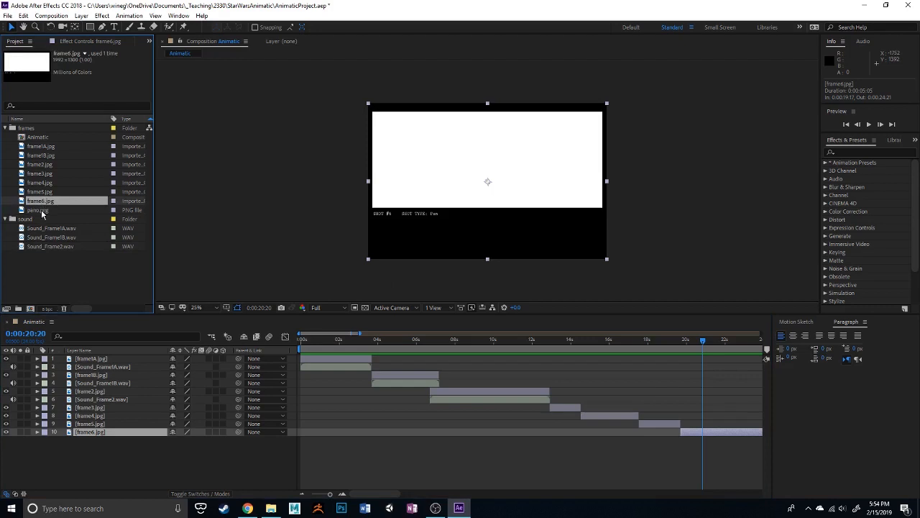
{"action": "left_click", "coordinate": [42, 210]}
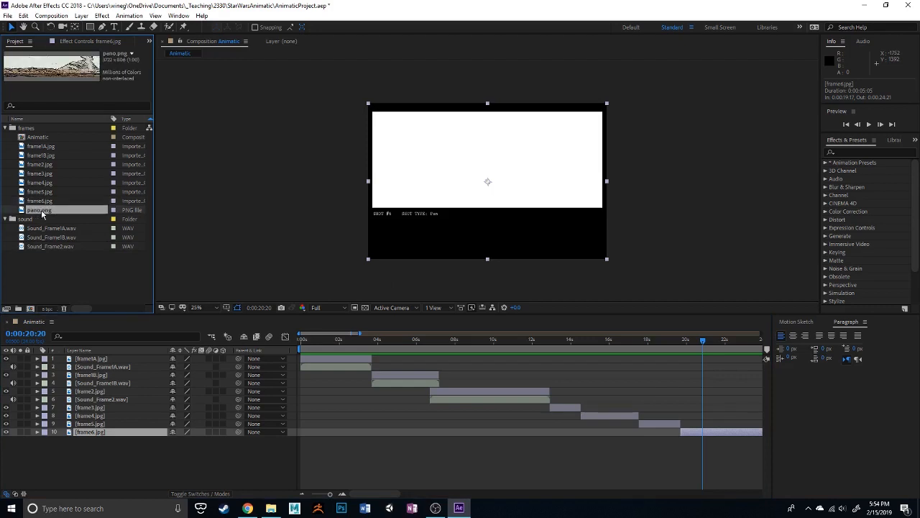
{"action": "left_click_drag", "start_coordinate": [41, 209], "coordinate": [82, 430]}
{"action": "left_click_drag", "start_coordinate": [440, 219], "coordinate": [483, 192]}
{"action": "left_click_drag", "start_coordinate": [579, 174], "coordinate": [550, 166]}
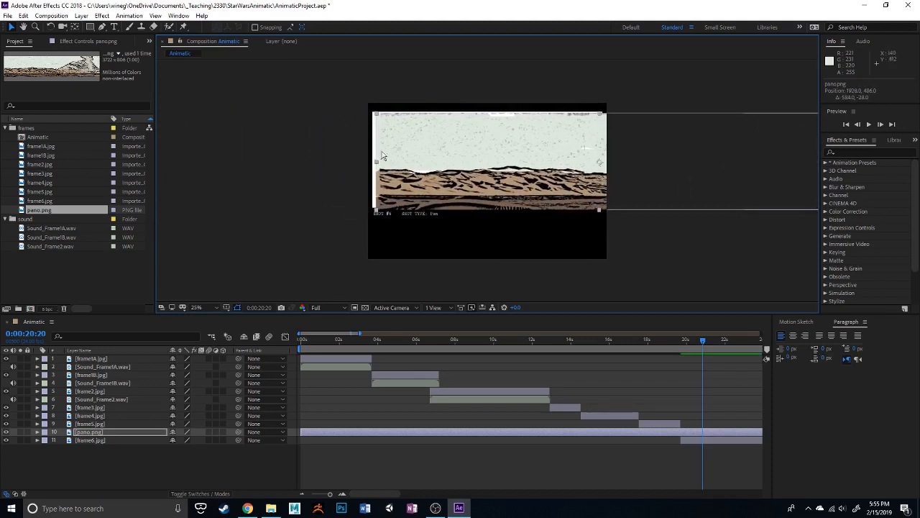
- Nudge pano.png to position 1896, 474 so its upper-left corner meets the corner of the white panel
{"action": "scroll", "coordinate": [366, 146], "scroll_direction": "up", "scroll_amount": 2}
{"action": "left_click_drag", "start_coordinate": [360, 138], "coordinate": [446, 220]}
{"action": "key", "text": "Up"}
{"action": "key", "text": "Up"}
{"action": "key", "text": "Up"}
{"action": "key", "text": "Up"}
{"action": "key", "text": "Up"}
{"action": "key", "text": "Up"}
{"action": "key", "text": "Up"}
{"action": "key", "text": "Up"}
{"action": "key", "text": "Up"}
{"action": "key", "text": "Up"}
{"action": "key", "text": "Up"}
{"action": "key", "text": "Up"}
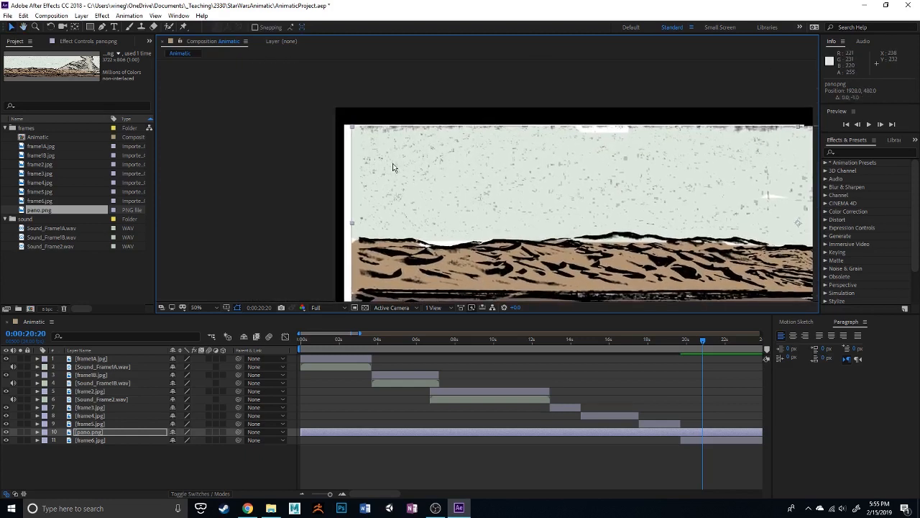
{"action": "key", "text": "Left"}
{"action": "key", "text": "Left"}
{"action": "key", "text": "Left"}
{"action": "key", "text": "Left"}
{"action": "key", "text": "Left"}
{"action": "key", "text": "Left"}
{"action": "key", "text": "Left"}
{"action": "key", "text": "Left"}
{"action": "key", "text": "Left"}
{"action": "key", "text": "Left"}
{"action": "key", "text": "Left"}
{"action": "key", "text": "Left"}
{"action": "key", "text": "Left"}
{"action": "key", "text": "Left"}
{"action": "key", "text": "Left"}
{"action": "key", "text": "Left"}
{"action": "key", "text": "Left"}
{"action": "key", "text": "Left"}
{"action": "key", "text": "Left"}
{"action": "key", "text": "Left"}
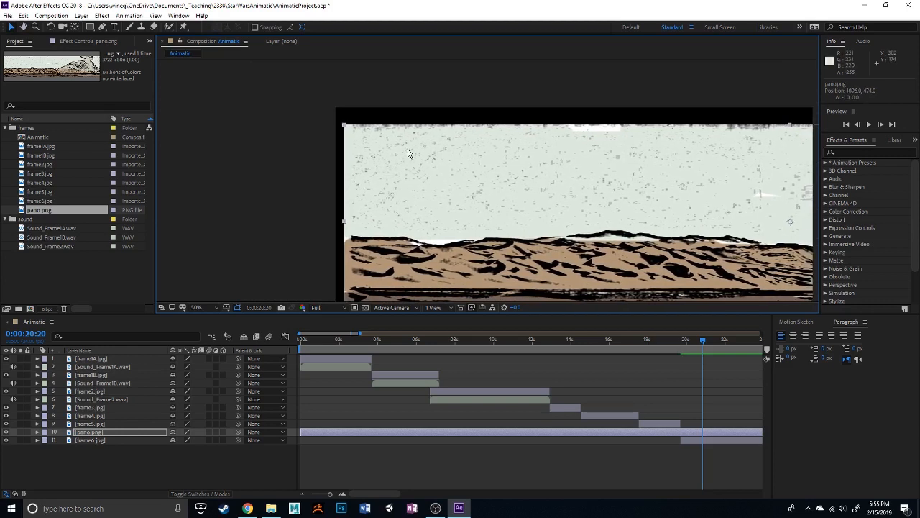
{"action": "key", "text": "comma"}
{"action": "left_click_drag", "start_coordinate": [518, 230], "coordinate": [472, 192]}
{"action": "left_click", "coordinate": [581, 280]}
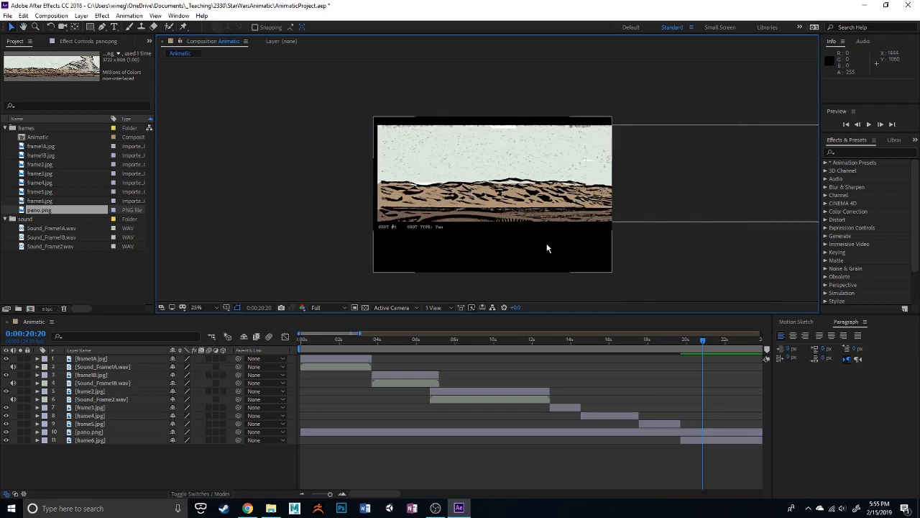
- Rename the frame6.jpg layer as BlankFrame
{"action": "left_click", "coordinate": [92, 440]}
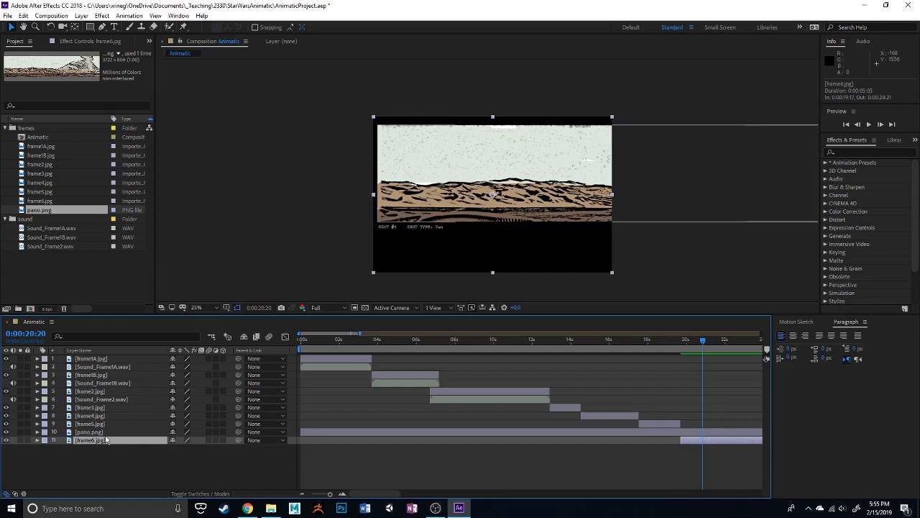
{"action": "right_click", "coordinate": [98, 443]}
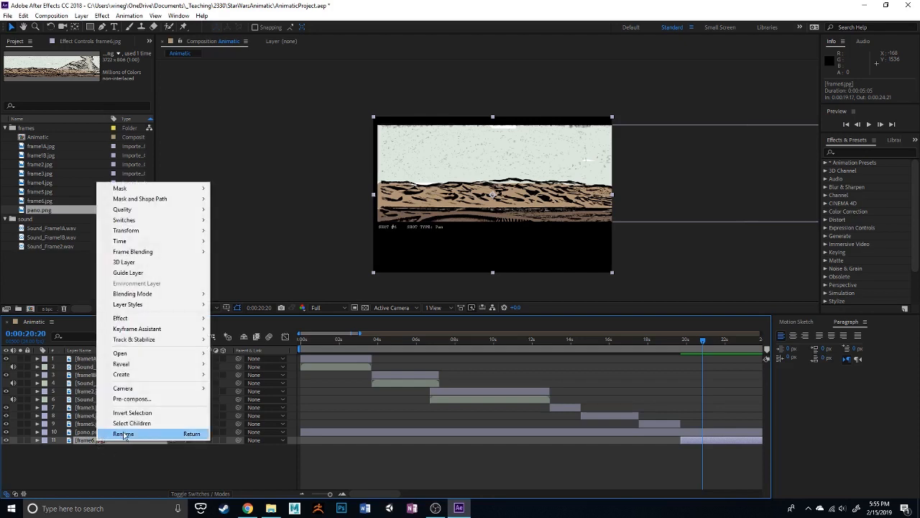
{"action": "left_click", "coordinate": [124, 434]}
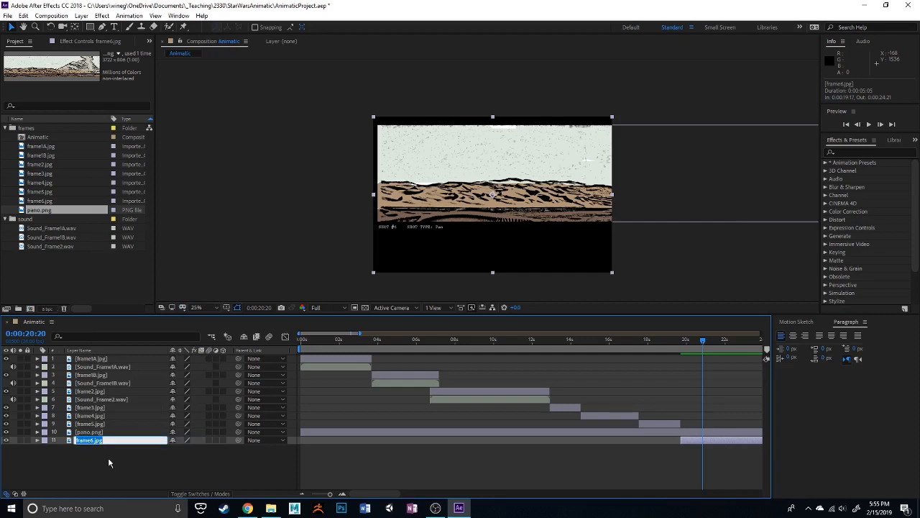
{"action": "type", "text": "BlankFrame"}
{"action": "key", "text": "Return"}
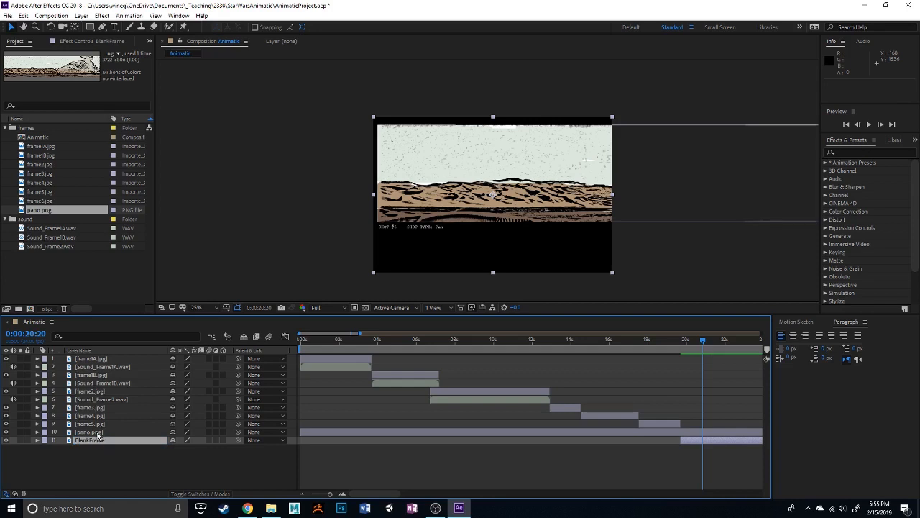
- Duplicate the BlankFrame layer
{"action": "left_click", "coordinate": [93, 432]}
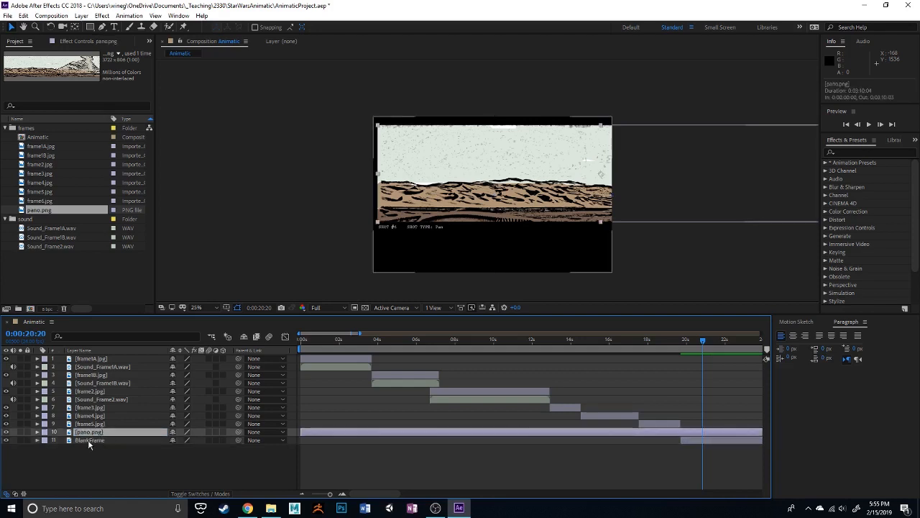
{"action": "left_click", "coordinate": [89, 440]}
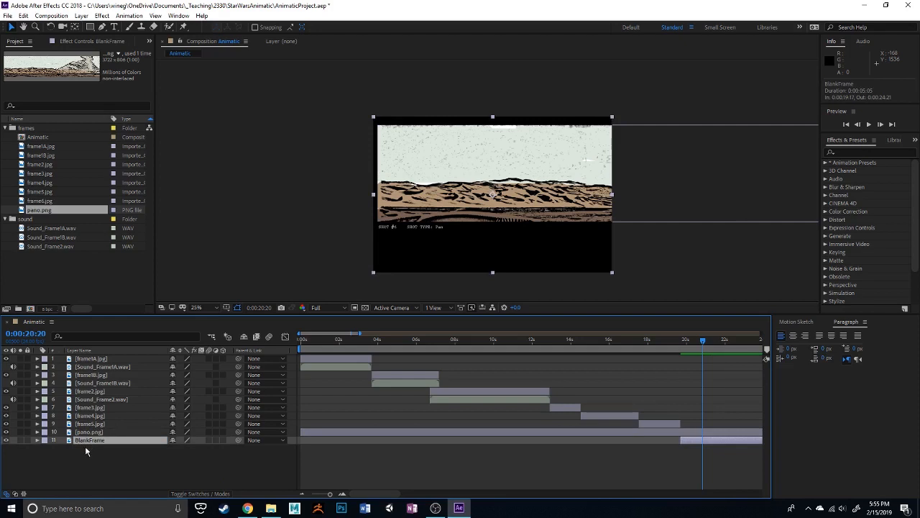
{"action": "left_click", "coordinate": [101, 459]}
{"action": "left_click", "coordinate": [93, 440]}
{"action": "left_click", "coordinate": [115, 457]}
{"action": "left_click", "coordinate": [96, 440]}
{"action": "left_click", "coordinate": [106, 453]}
{"action": "left_click", "coordinate": [97, 441]}
{"action": "left_click", "coordinate": [96, 440]}
{"action": "key", "text": "ctrl+d"}
- Rename the upper BlankFrame copy as TrackMatte and move it directly above pano.png
{"action": "right_click", "coordinate": [94, 442]}
{"action": "left_click", "coordinate": [173, 489]}
{"action": "type", "text": "TrackMatte"}
{"action": "key", "text": "Return"}
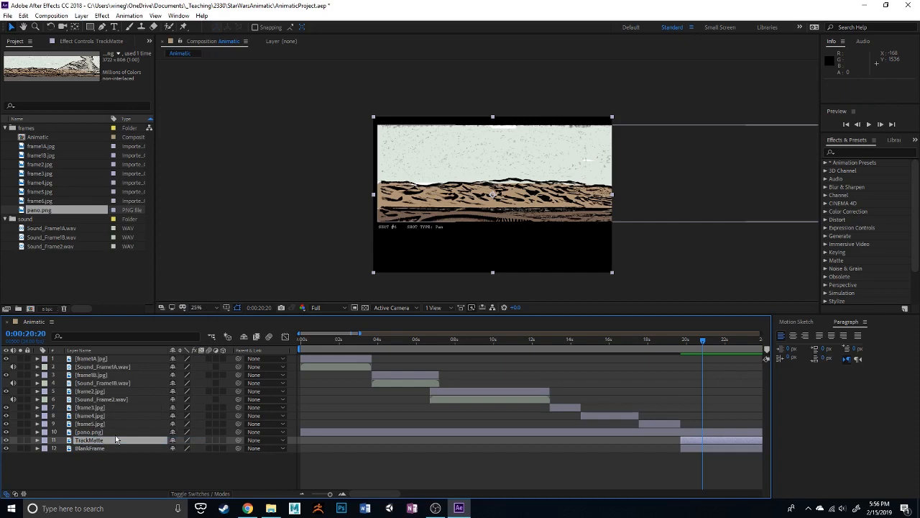
{"action": "left_click_drag", "start_coordinate": [90, 441], "coordinate": [103, 432]}
- Set the track matte of pano.png to Luma Matte so the TrackMatte layer above masks it
{"action": "left_click", "coordinate": [100, 440]}
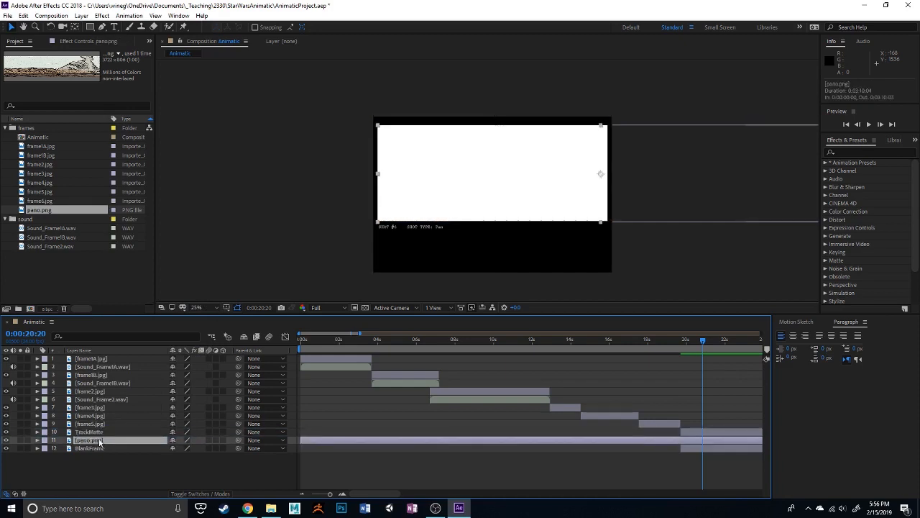
{"action": "left_click", "coordinate": [80, 16]}
{"action": "mouse_move", "coordinate": [192, 251]}
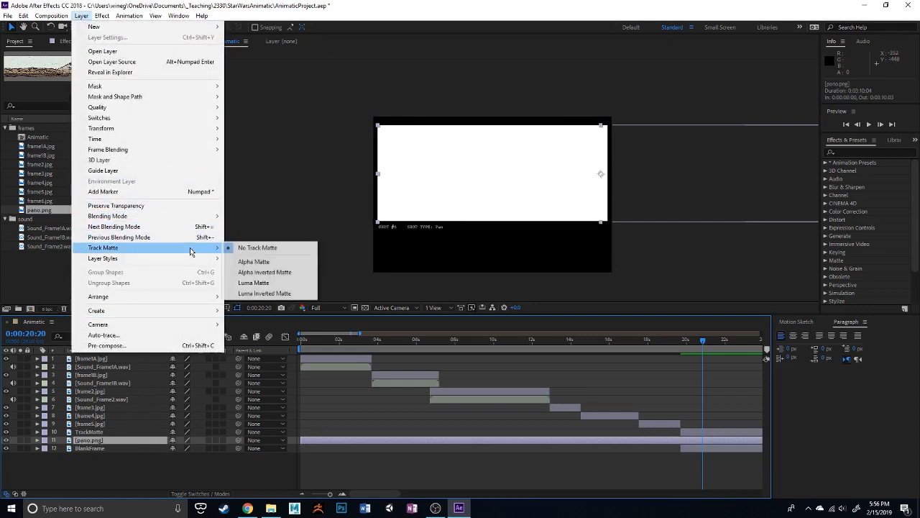
{"action": "left_click", "coordinate": [257, 284]}
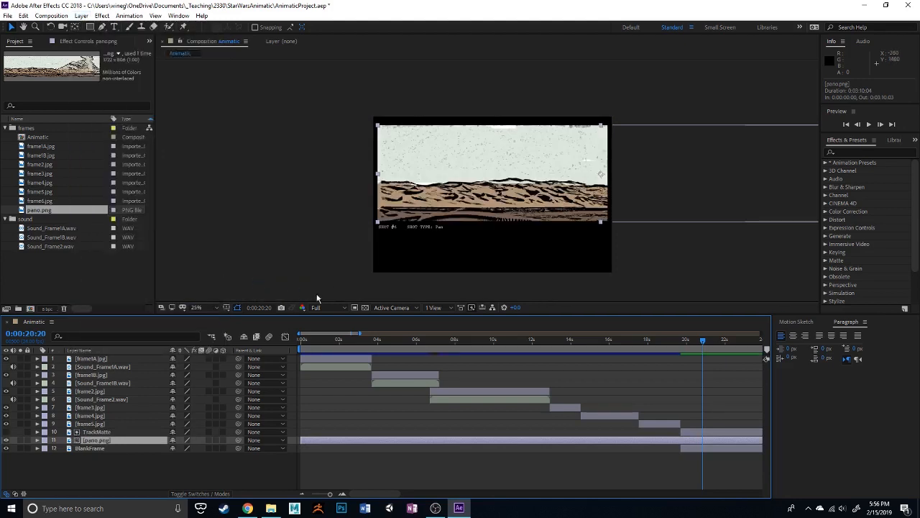
- Try moving pano.png around in the composition to test the matte, undoing the moves and keeping the Luma Matte
{"action": "left_click", "coordinate": [101, 432]}
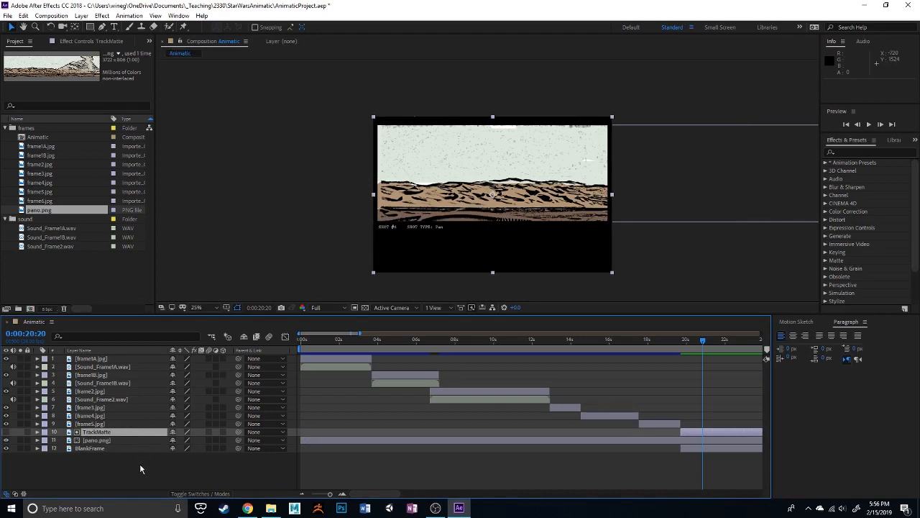
{"action": "left_click", "coordinate": [100, 440]}
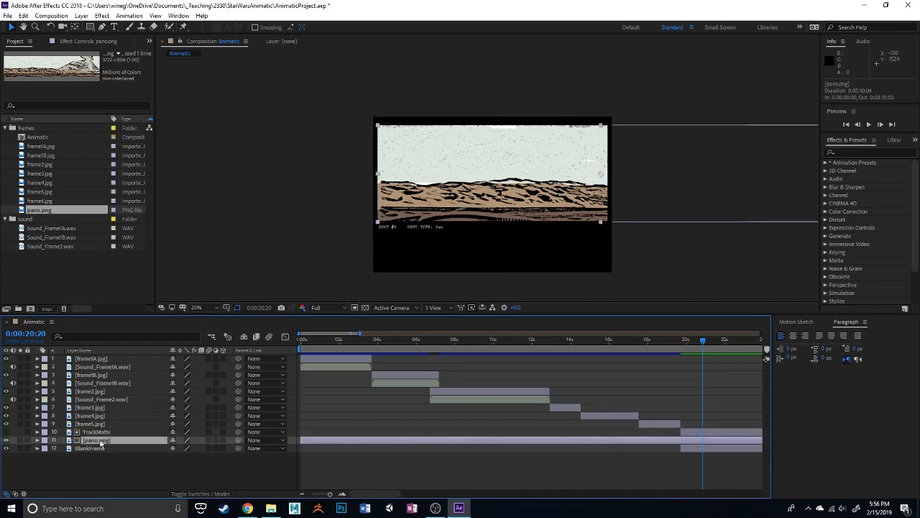
{"action": "left_click_drag", "start_coordinate": [655, 194], "coordinate": [677, 173]}
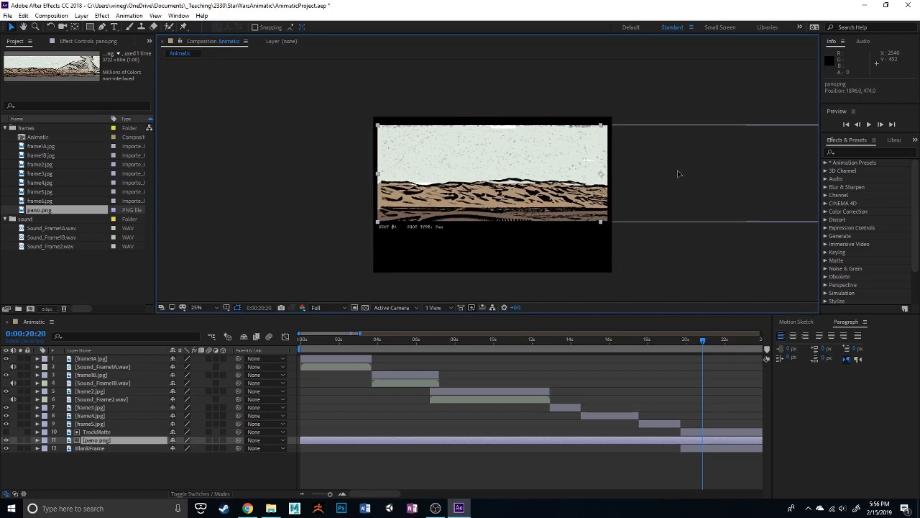
{"action": "key", "text": "ctrl+z"}
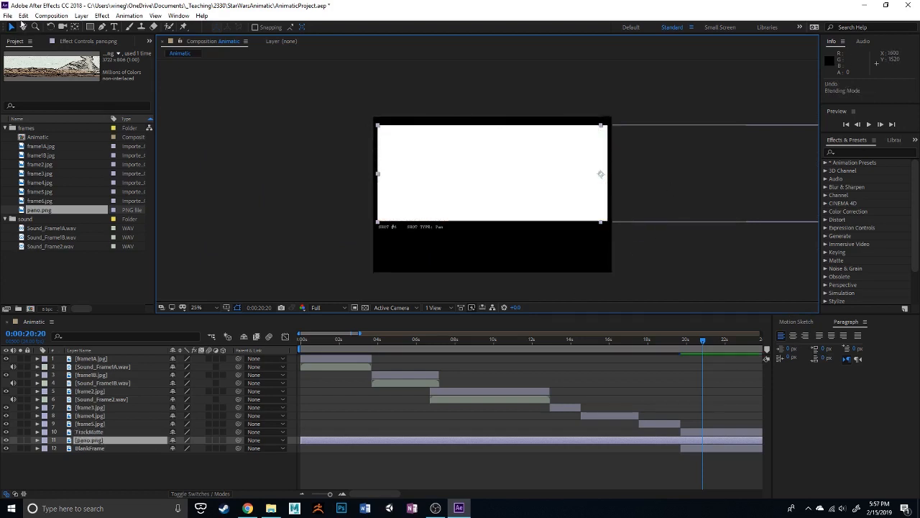
{"action": "left_click", "coordinate": [23, 15]}
{"action": "left_click", "coordinate": [42, 29]}
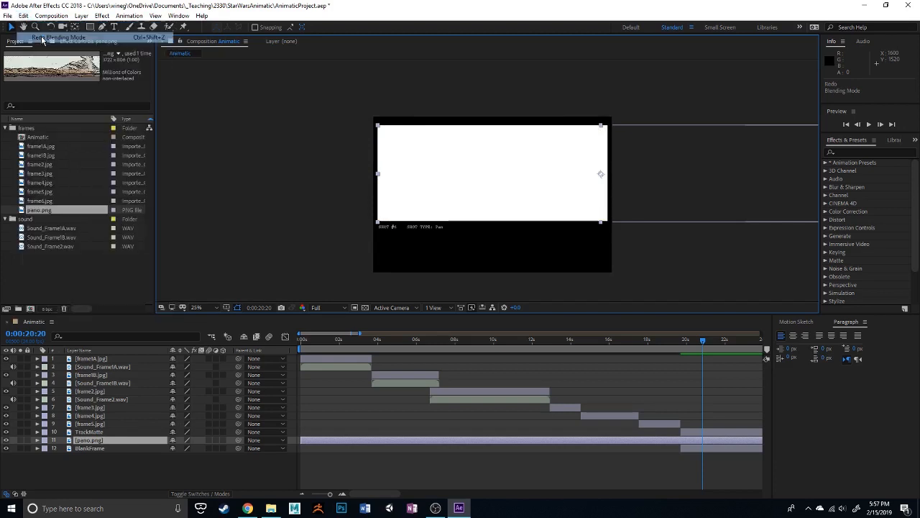
{"action": "left_click_drag", "start_coordinate": [642, 199], "coordinate": [689, 194]}
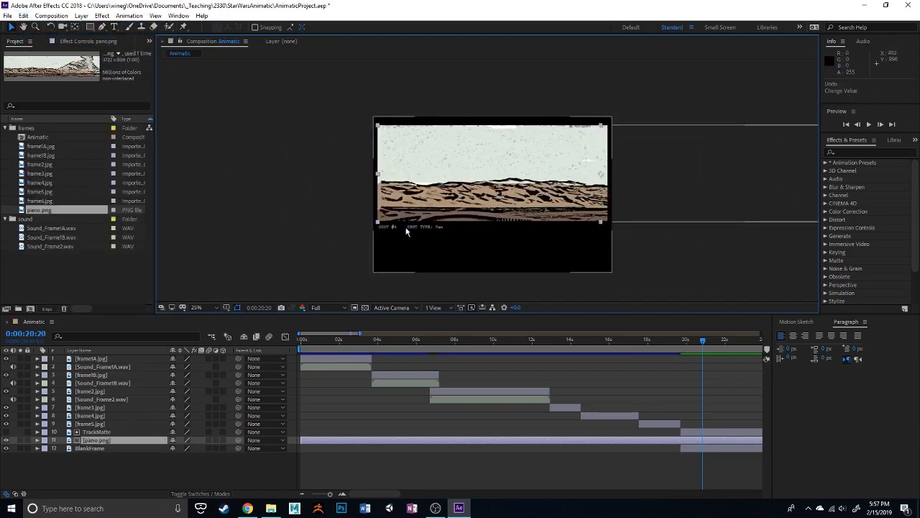
{"action": "mouse_move", "coordinate": [707, 197]}
{"action": "left_mouse_down"}
{"action": "mouse_move", "coordinate": [658, 216]}
{"action": "mouse_move", "coordinate": [532, 209]}
{"action": "mouse_move", "coordinate": [705, 196]}
{"action": "left_mouse_up"}
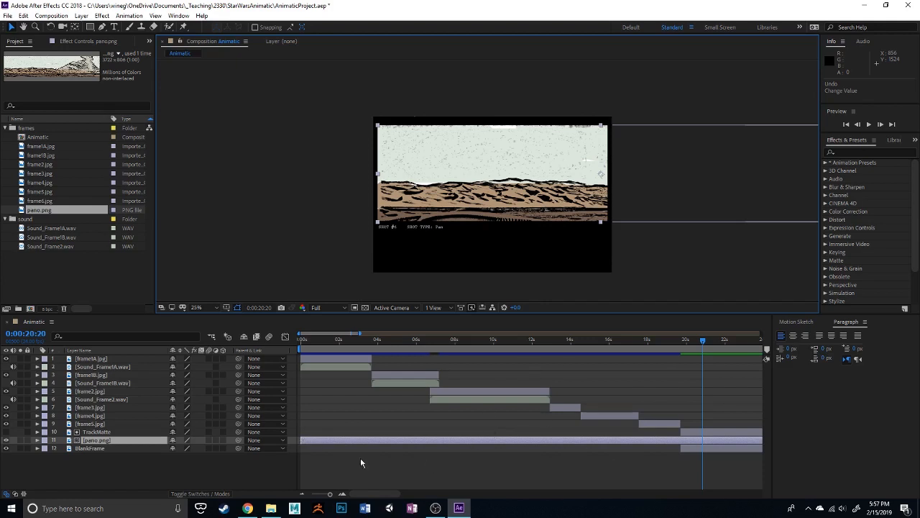
- Trim the start of pano.png to 0:00:19:17, where TrackMatte begins, and extend TrackMatte's end to 0:00:32:14
{"action": "left_click_drag", "start_coordinate": [300, 440], "coordinate": [359, 446]}
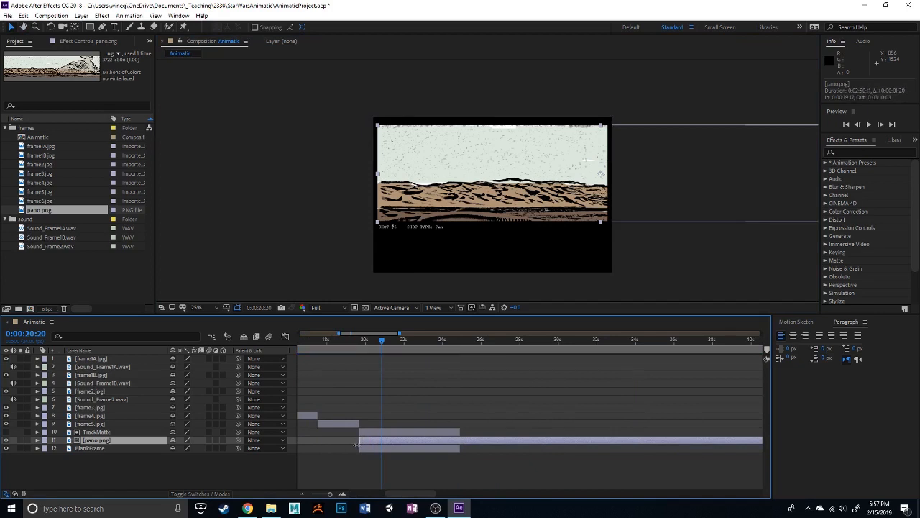
{"action": "left_click", "coordinate": [120, 432]}
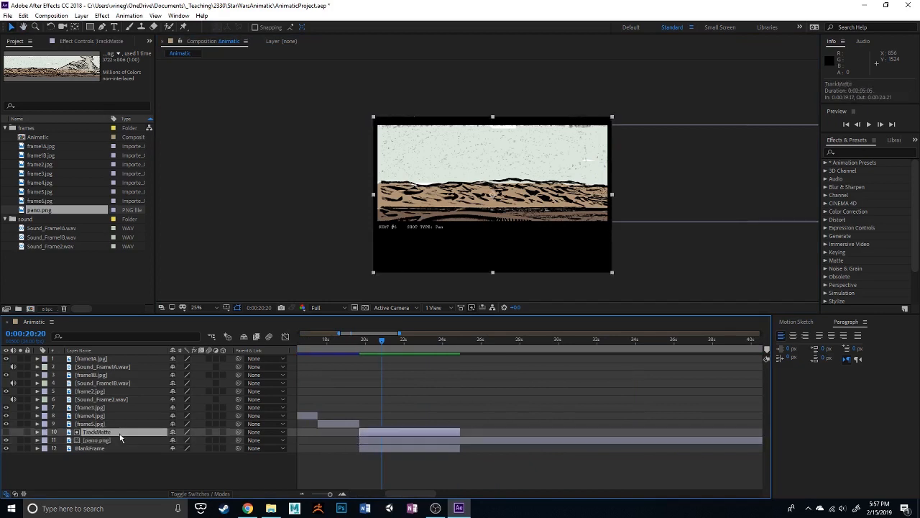
{"action": "left_click_drag", "start_coordinate": [457, 432], "coordinate": [608, 433]}
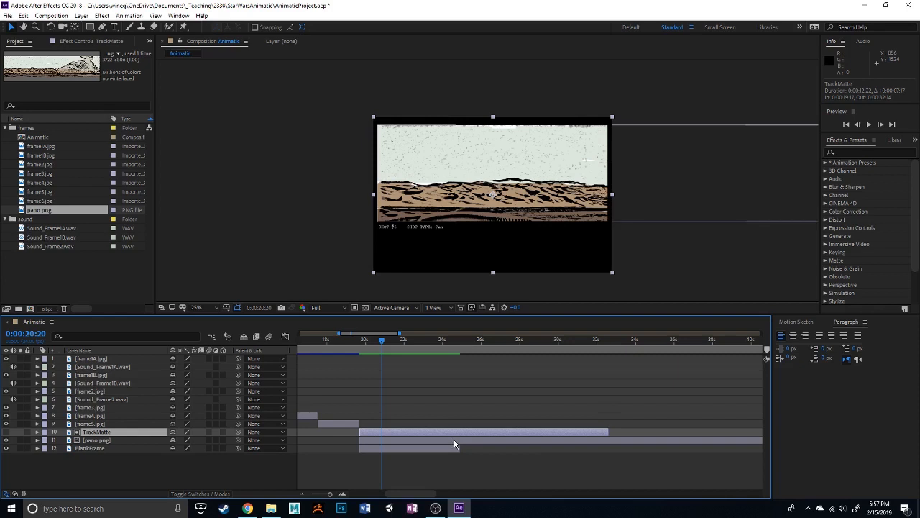
- Trim the end of pano.png to 0:00:40:02 and extend TrackMatte's end to 0:00:40:01
{"action": "left_click", "coordinate": [460, 438]}
{"action": "left_click", "coordinate": [460, 441]}
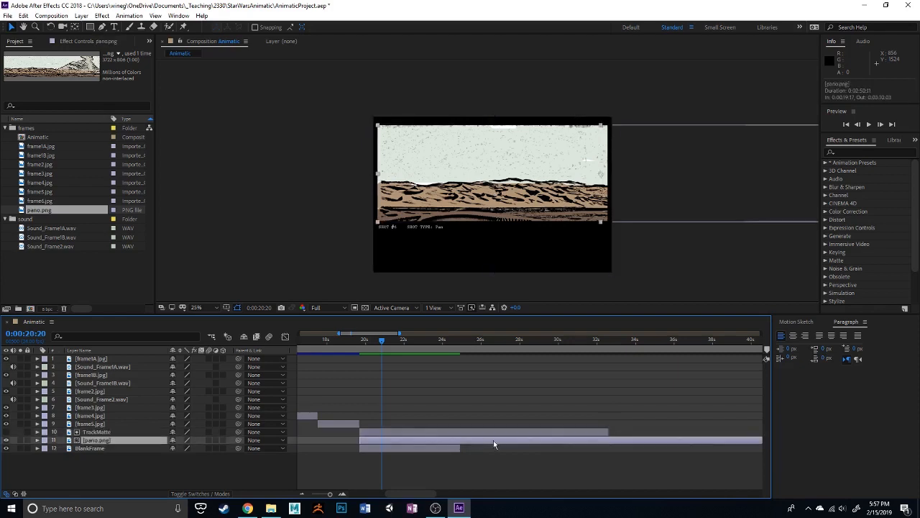
{"action": "scroll", "coordinate": [621, 444], "scroll_direction": "down", "scroll_amount": 5}
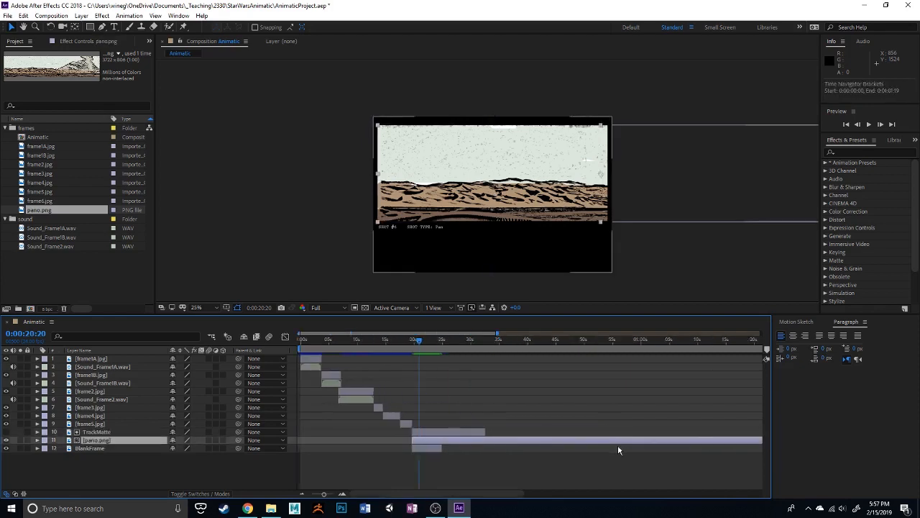
{"action": "left_click_drag", "start_coordinate": [757, 439], "coordinate": [397, 439]}
{"action": "scroll", "coordinate": [485, 455], "scroll_direction": "up", "scroll_amount": 4}
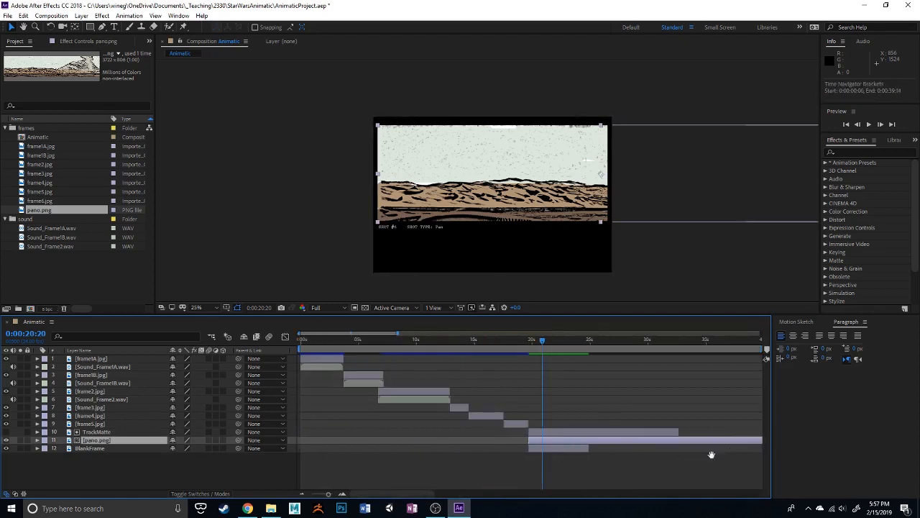
{"action": "scroll", "coordinate": [709, 454], "scroll_direction": "right", "scroll_amount": 3}
{"action": "left_click_drag", "start_coordinate": [525, 432], "coordinate": [611, 443]}
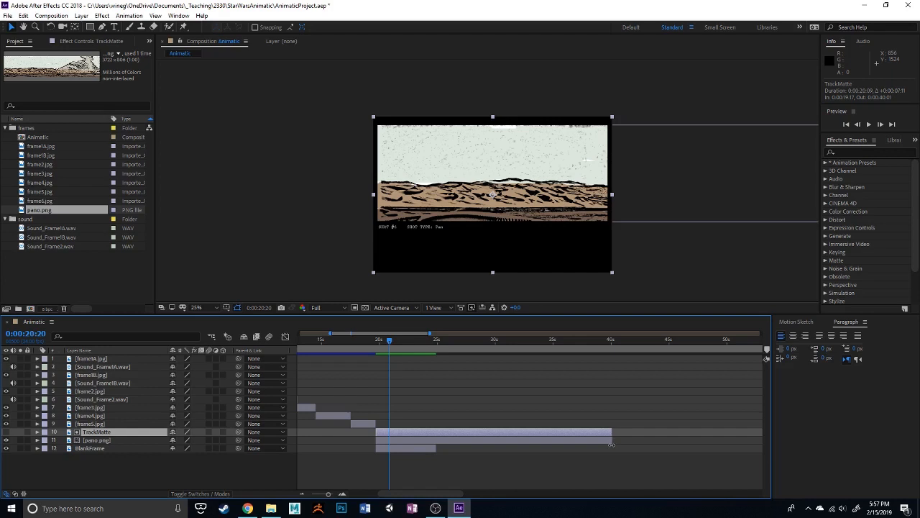
{"action": "left_click", "coordinate": [502, 446]}
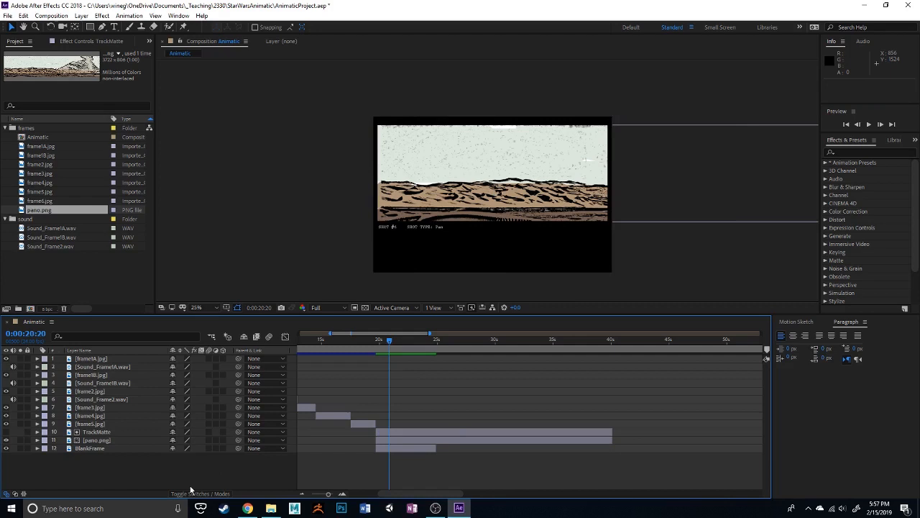
- At pano.png's first frame, 0:00:19:17, reveal its Position property and enable keyframing with a starting keyframe
{"action": "left_click", "coordinate": [130, 443]}
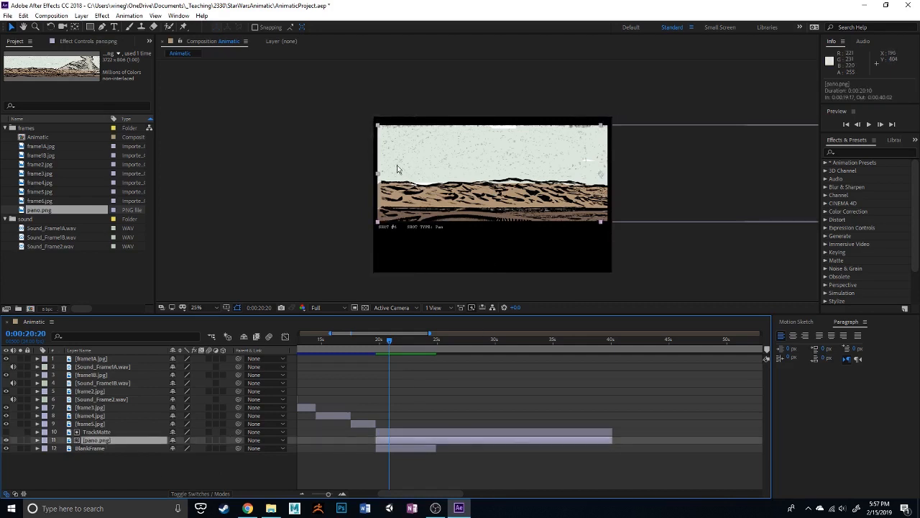
{"action": "left_click_drag", "start_coordinate": [389, 340], "coordinate": [376, 341]}
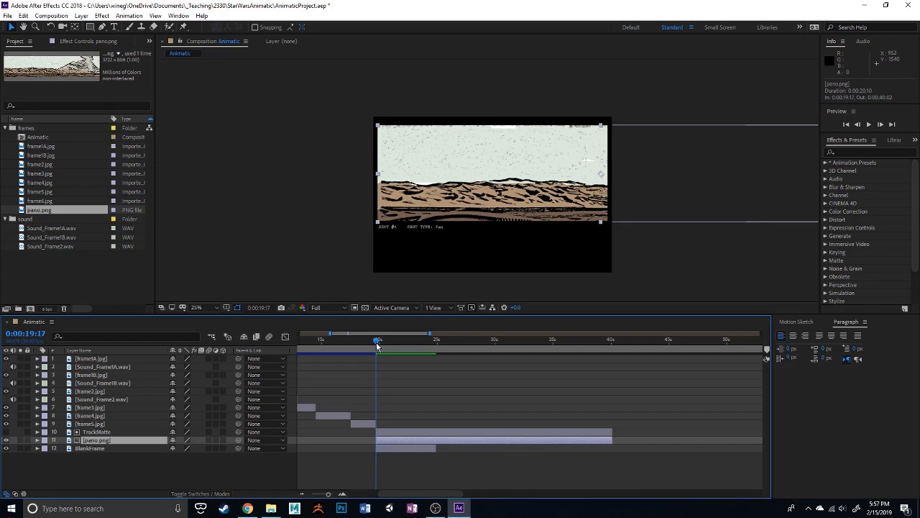
{"action": "scroll", "coordinate": [371, 450], "scroll_direction": "up", "scroll_amount": 8}
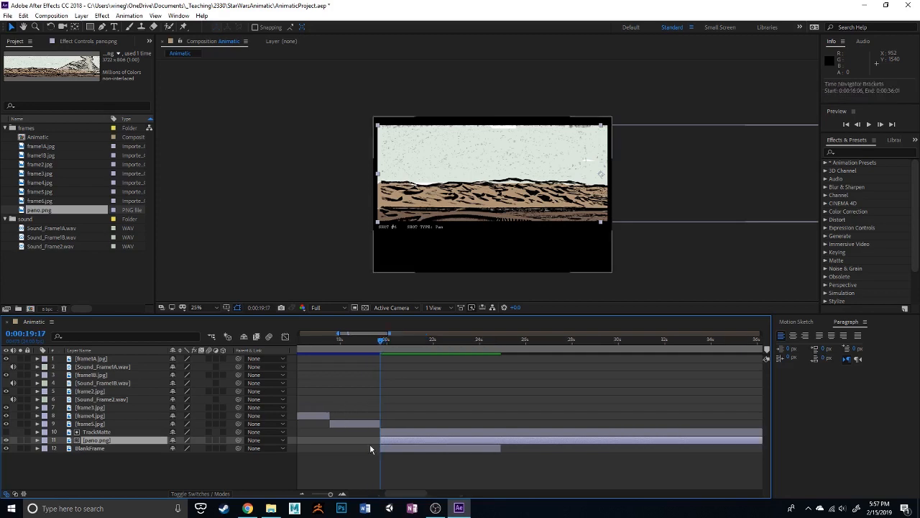
{"action": "mouse_move", "coordinate": [446, 345]}
{"action": "left_mouse_down"}
{"action": "mouse_move", "coordinate": [489, 343]}
{"action": "mouse_move", "coordinate": [443, 351]}
{"action": "left_mouse_up"}
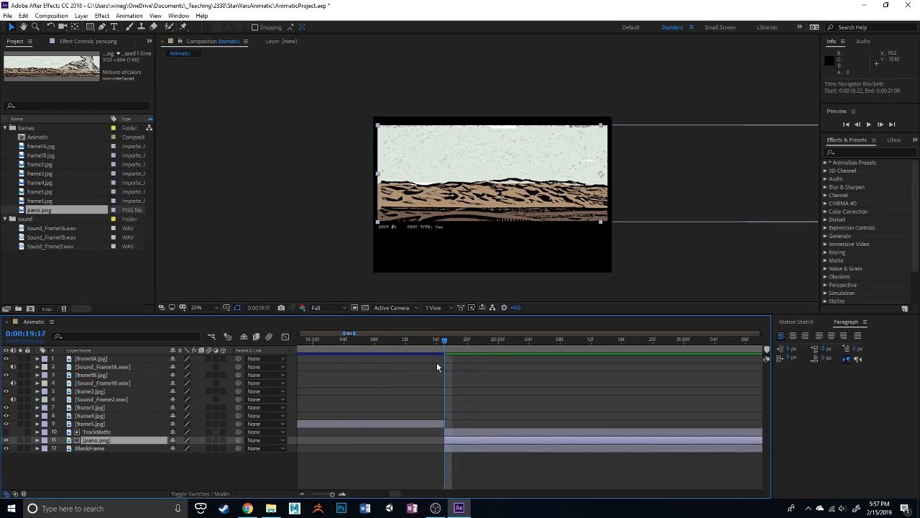
{"action": "left_click", "coordinate": [37, 440]}
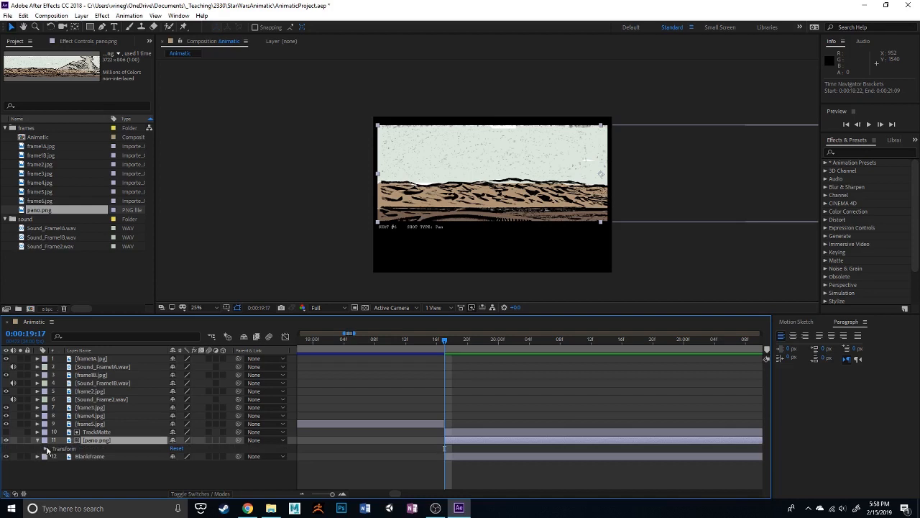
{"action": "left_click", "coordinate": [46, 449]}
{"action": "scroll", "coordinate": [96, 455], "scroll_direction": "down", "scroll_amount": 1}
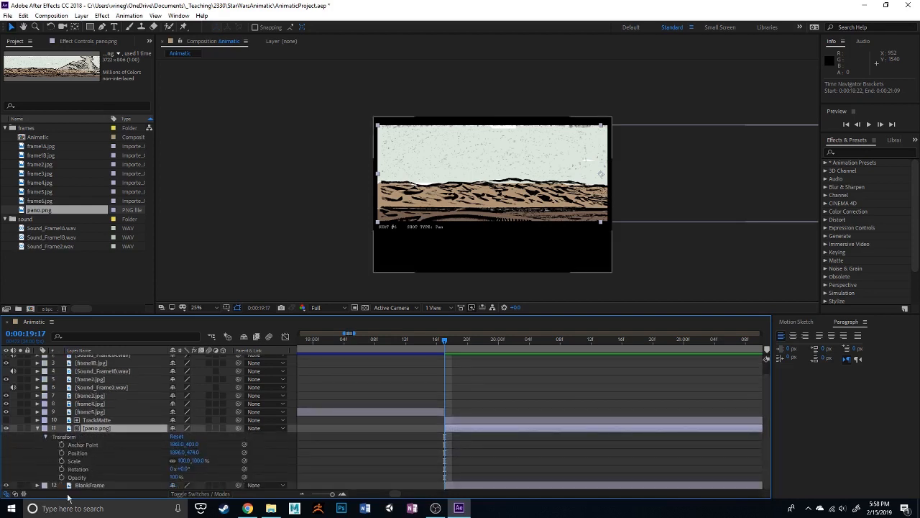
{"action": "left_click", "coordinate": [36, 427]}
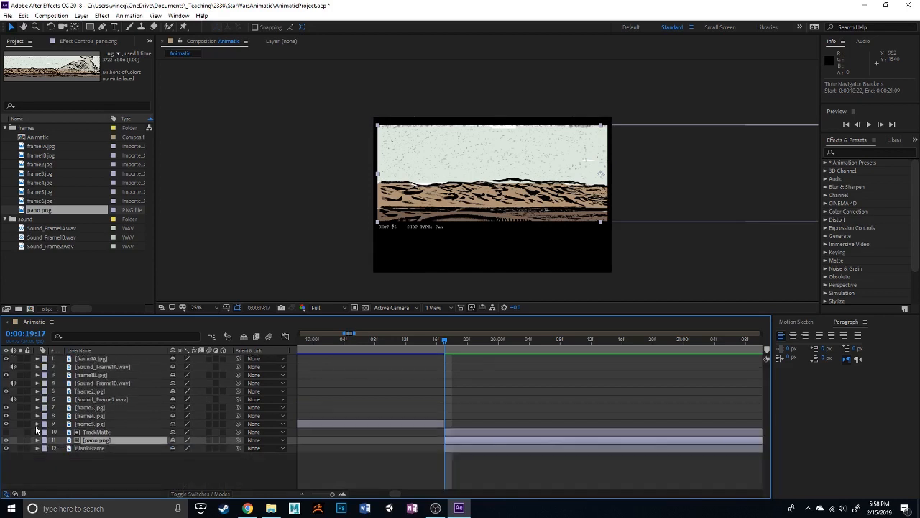
{"action": "left_click", "coordinate": [101, 447]}
{"action": "left_click", "coordinate": [101, 441]}
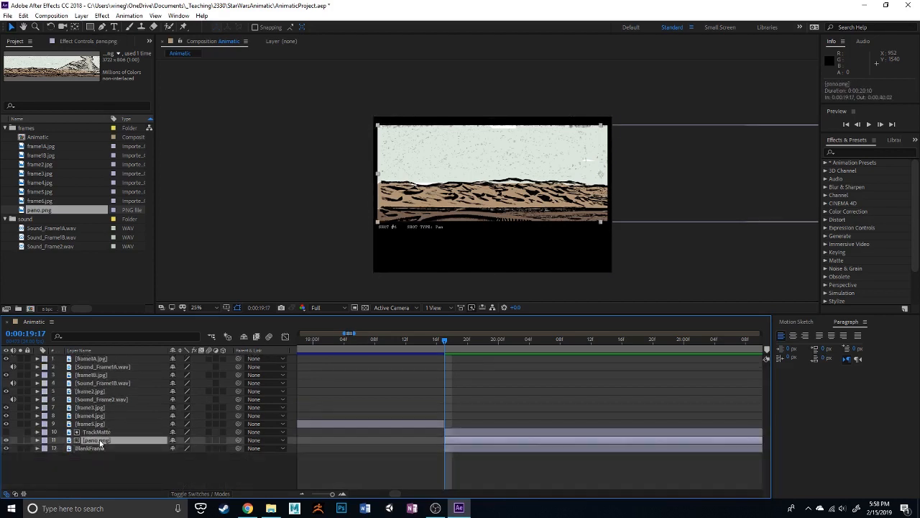
{"action": "key", "text": "p"}
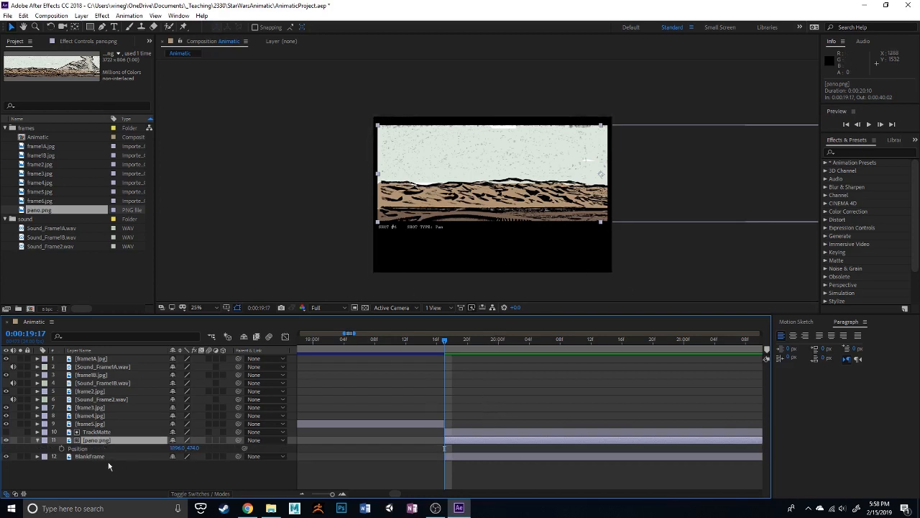
{"action": "left_click", "coordinate": [61, 448]}
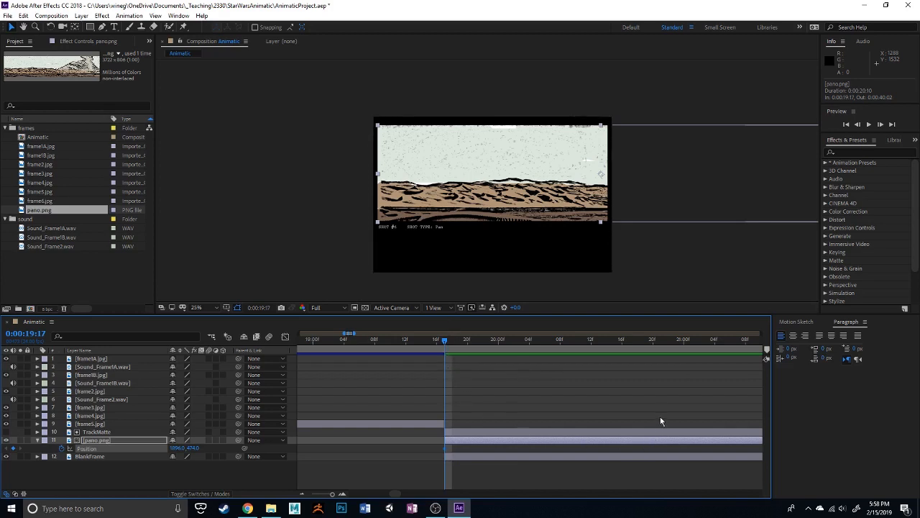
- At 0:00:37:01, slide pano.png horizontally to position 92, 474 so its far end fills the panel, adding a second Position keyframe
{"action": "scroll", "coordinate": [676, 420], "scroll_direction": "down", "scroll_amount": 2}
{"action": "left_click_drag", "start_coordinate": [678, 401], "coordinate": [464, 385]}
{"action": "left_click_drag", "start_coordinate": [407, 342], "coordinate": [608, 370]}
{"action": "scroll", "coordinate": [635, 380], "scroll_direction": "down", "scroll_amount": 2}
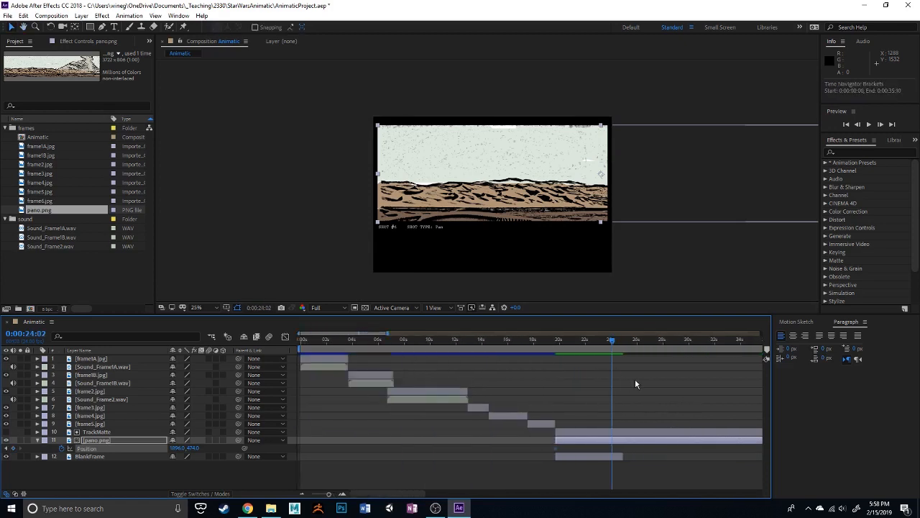
{"action": "left_click_drag", "start_coordinate": [657, 397], "coordinate": [508, 372]}
{"action": "left_click_drag", "start_coordinate": [556, 339], "coordinate": [604, 347]}
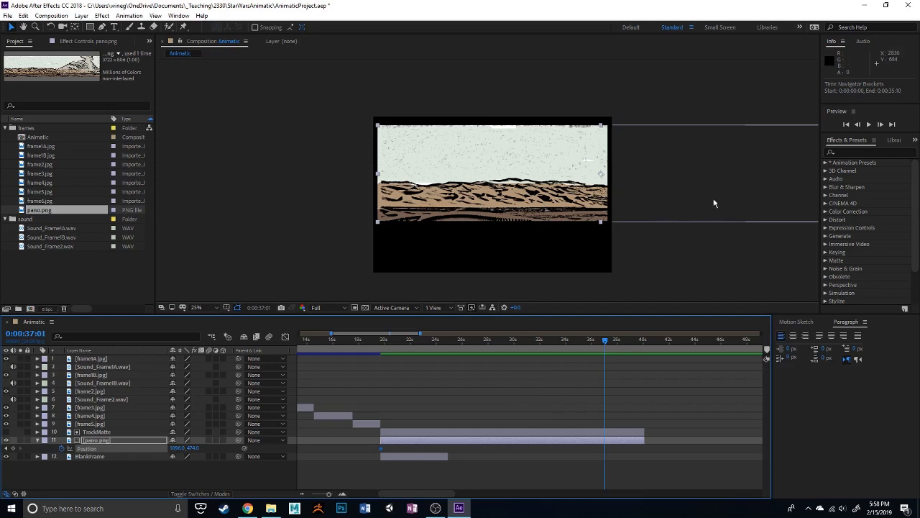
{"action": "left_click_drag", "start_coordinate": [713, 202], "coordinate": [675, 219]}
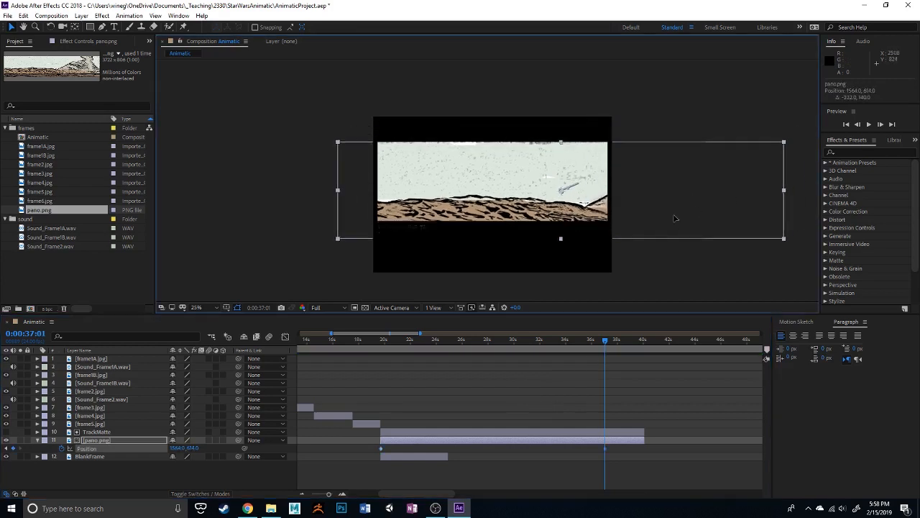
{"action": "key", "text": "shift"}
{"action": "left_click_drag", "start_coordinate": [674, 218], "coordinate": [497, 218]}
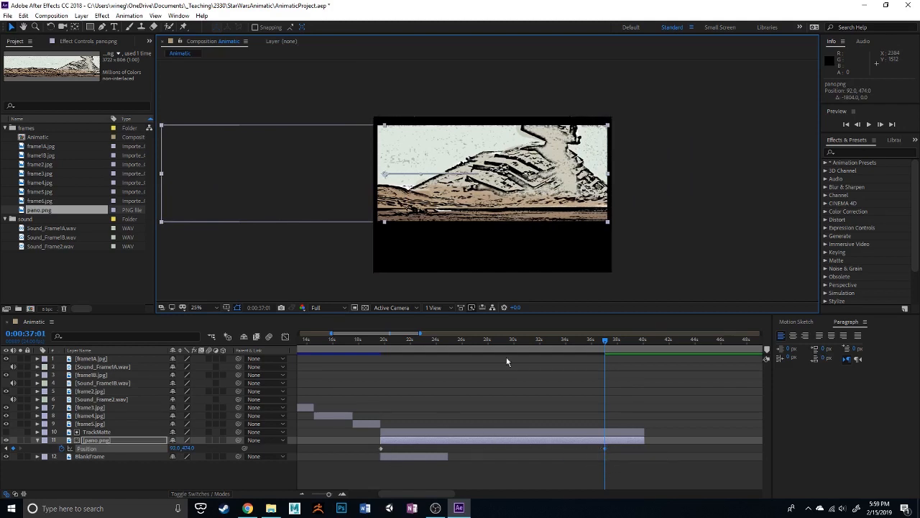
- Scrub through the pan from its beginning to 0:00:28:20 to check the motion
{"action": "left_click", "coordinate": [381, 341]}
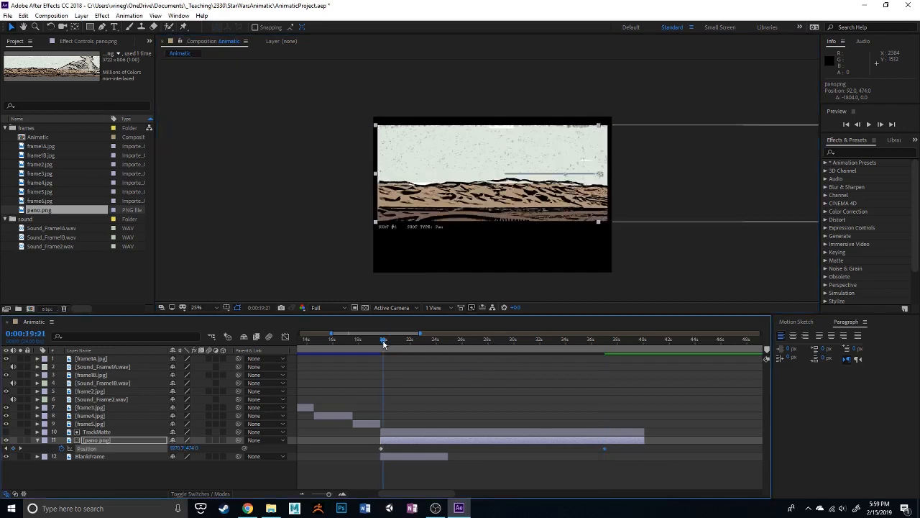
{"action": "left_click_drag", "start_coordinate": [382, 343], "coordinate": [499, 356]}
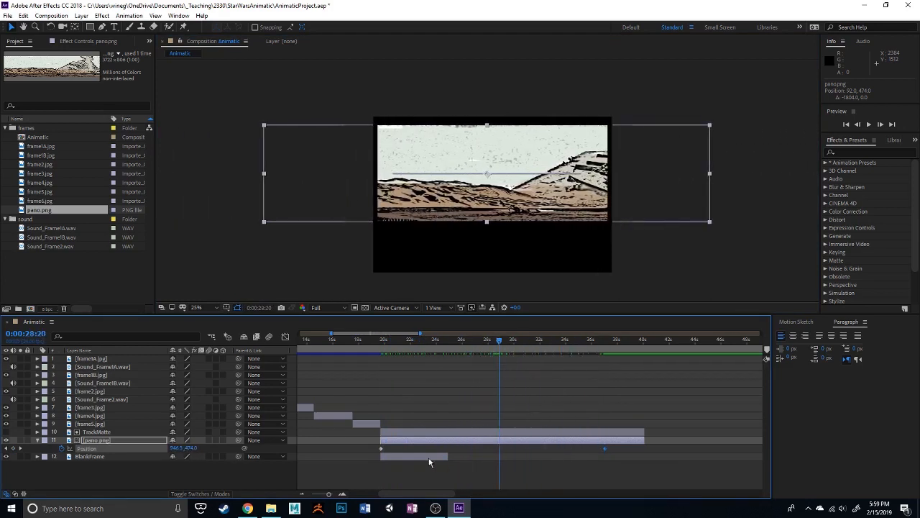
- Apply Easy Ease to both of pano.png's Position keyframes
{"action": "left_click", "coordinate": [398, 465]}
{"action": "left_click", "coordinate": [381, 447]}
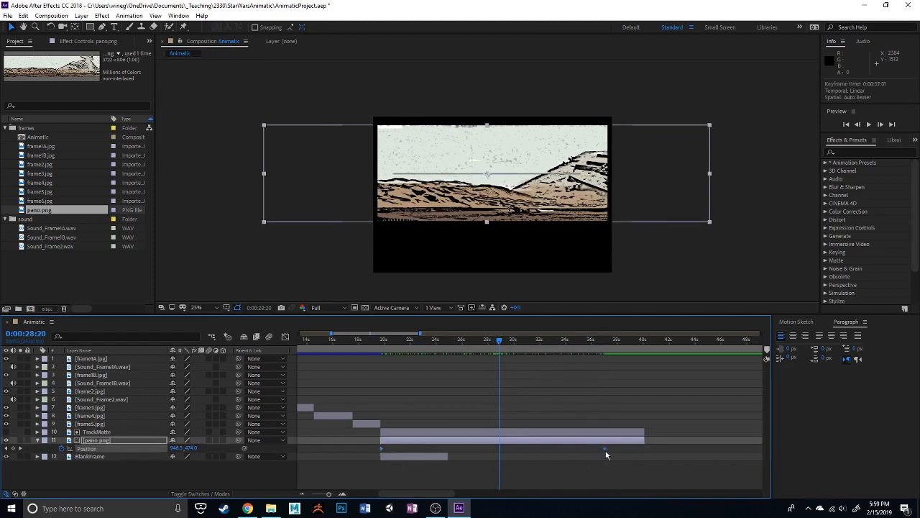
{"action": "mouse_move", "coordinate": [605, 452]}
{"action": "right_click", "coordinate": [605, 452]}
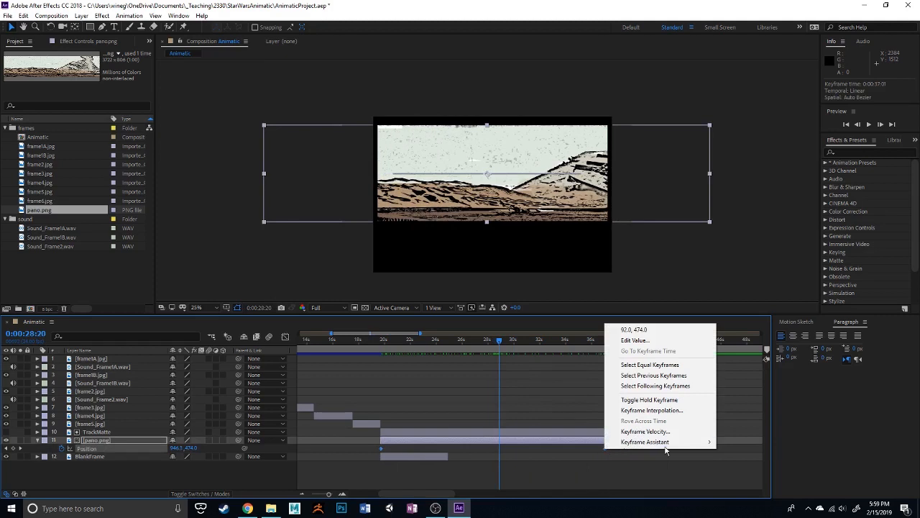
{"action": "mouse_move", "coordinate": [658, 442]}
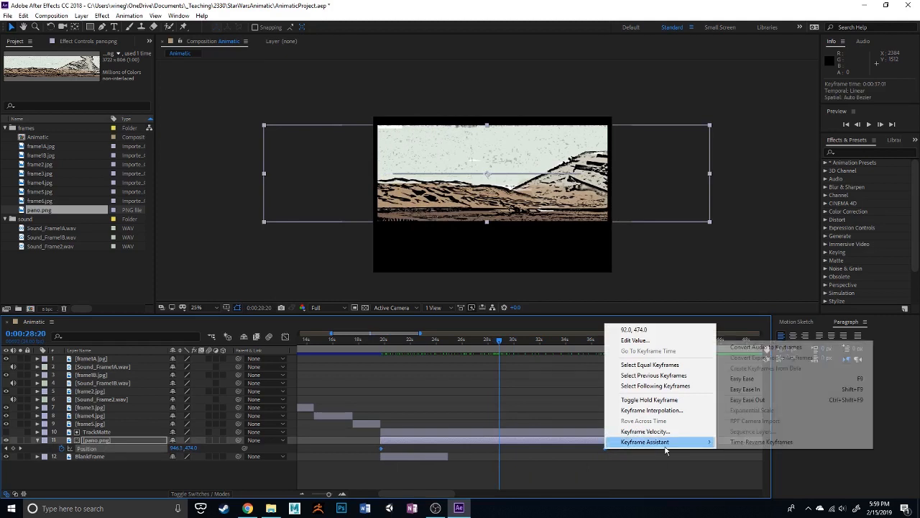
{"action": "left_click", "coordinate": [745, 378]}
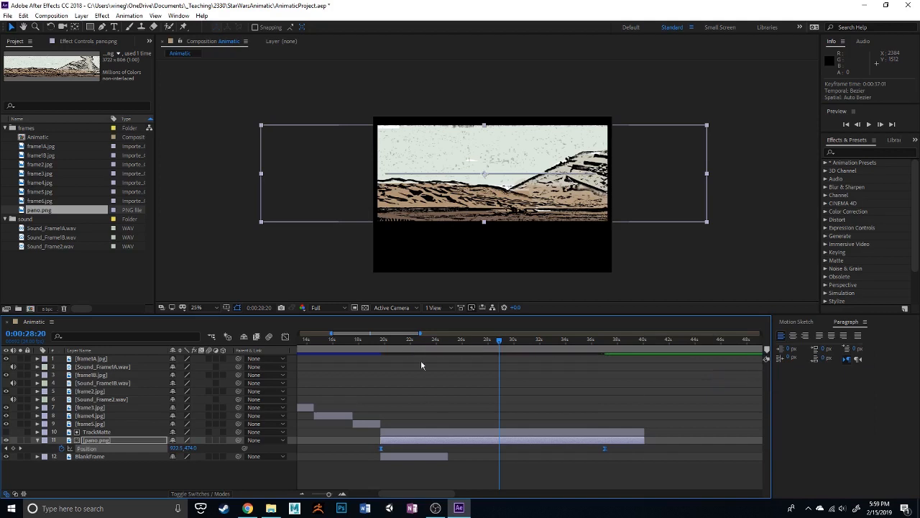
- Play back the eased pan from pano.png's first frame at 0:00:19:17
{"action": "left_click_drag", "start_coordinate": [391, 345], "coordinate": [382, 347]}
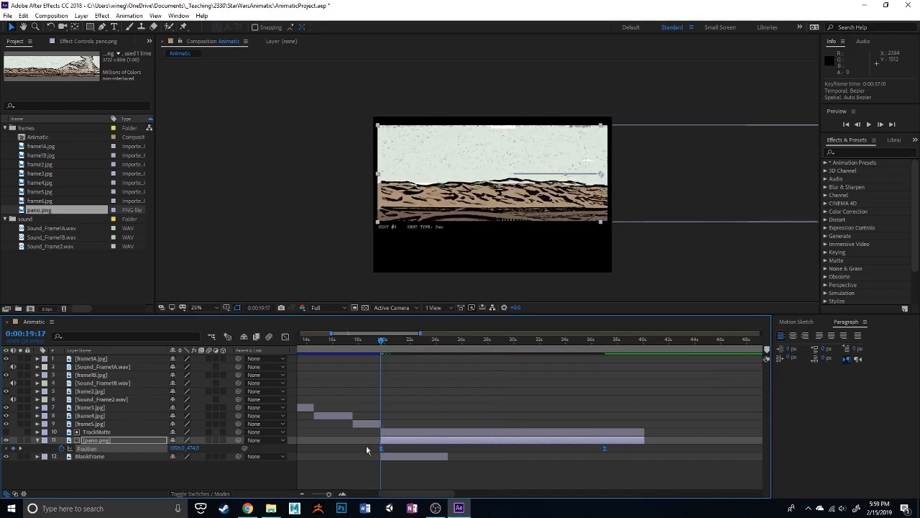
{"action": "key", "text": "space"}
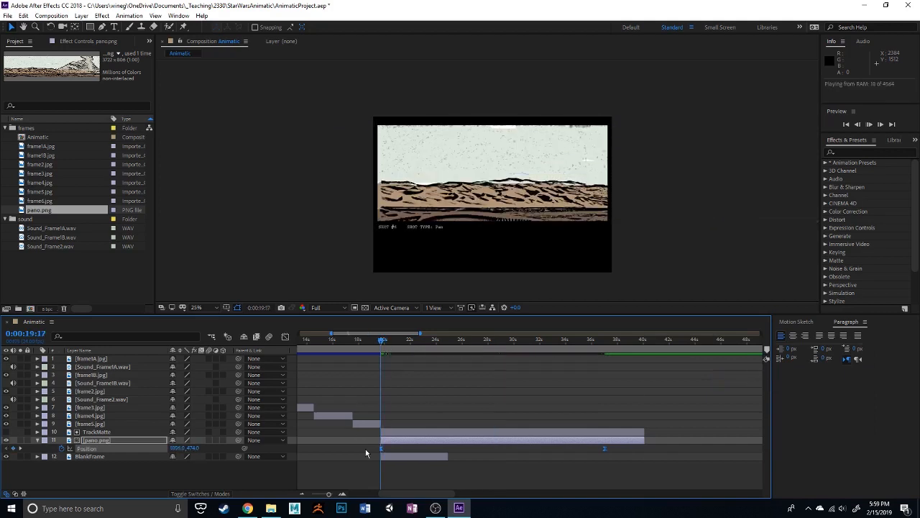
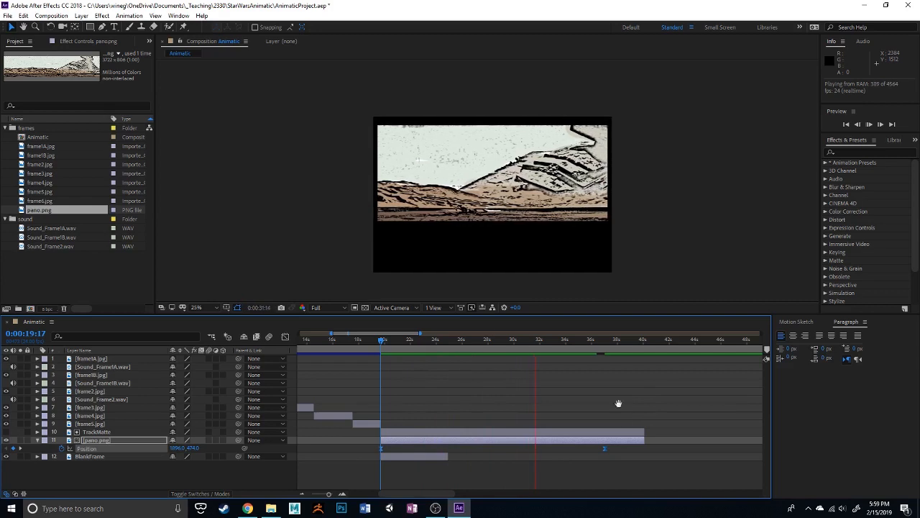
{"action": "key", "text": "space"}
{"action": "left_click", "coordinate": [579, 468]}
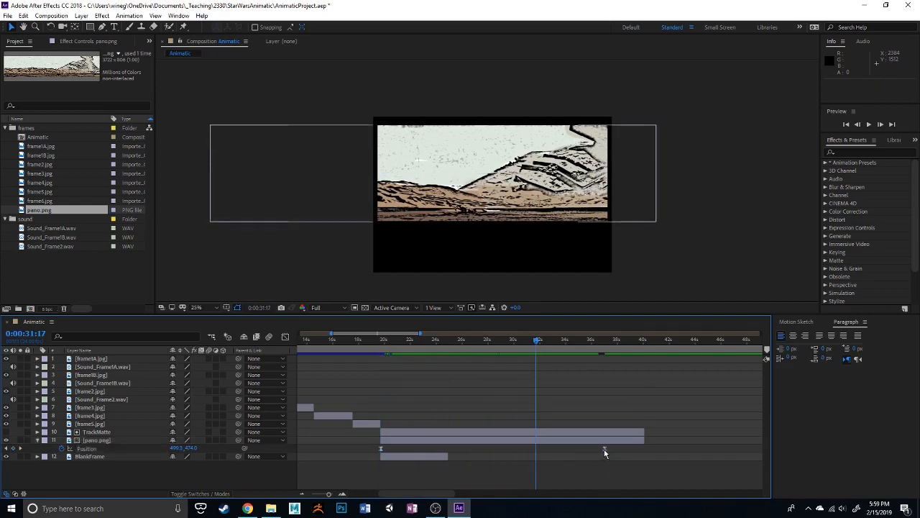
- Move pano.png's last Position keyframe earlier to about 0:00:33 and trim TrackMatte and pano.png together to end at 0:00:34:09
{"action": "left_click", "coordinate": [605, 449]}
{"action": "left_click_drag", "start_coordinate": [606, 451], "coordinate": [550, 449]}
{"action": "left_click", "coordinate": [638, 432]}
{"action": "left_click", "coordinate": [639, 440], "text": "shift"}
{"action": "left_click_drag", "start_coordinate": [643, 442], "coordinate": [559, 442]}
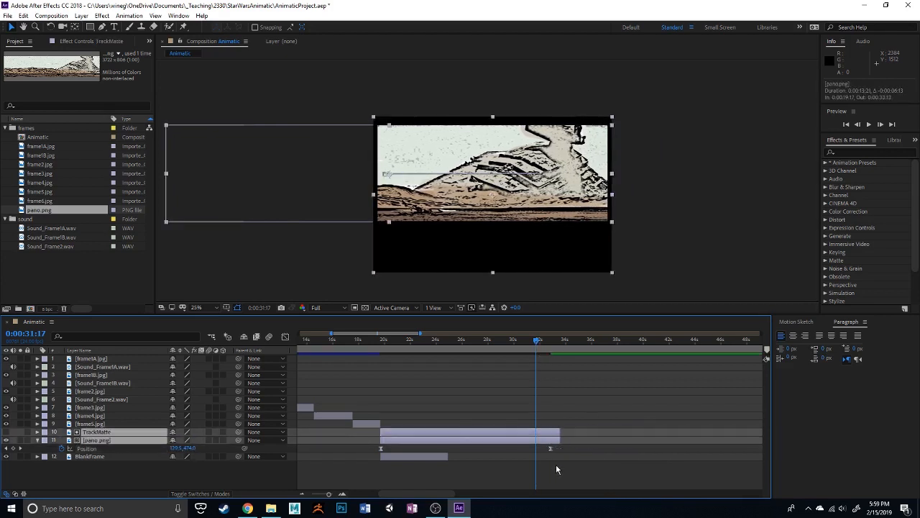
{"action": "left_click", "coordinate": [555, 463]}
{"action": "left_click", "coordinate": [555, 433]}
{"action": "left_click", "coordinate": [556, 439], "text": "shift"}
{"action": "left_click_drag", "start_coordinate": [560, 442], "coordinate": [570, 443]}
{"action": "left_click", "coordinate": [550, 481]}
- Preview the shortened pan from 0:00:19:21, including its ending from 0:00:32:12
{"action": "left_click_drag", "start_coordinate": [516, 349], "coordinate": [378, 358]}
{"action": "key", "text": "space"}
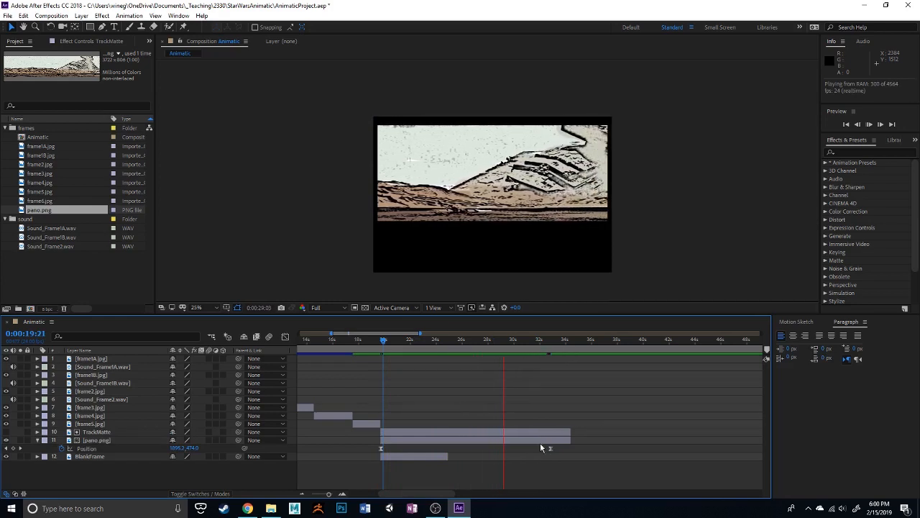
{"action": "left_click", "coordinate": [538, 339]}
{"action": "left_click_drag", "start_coordinate": [538, 339], "coordinate": [546, 340]}
{"action": "key", "text": "space"}
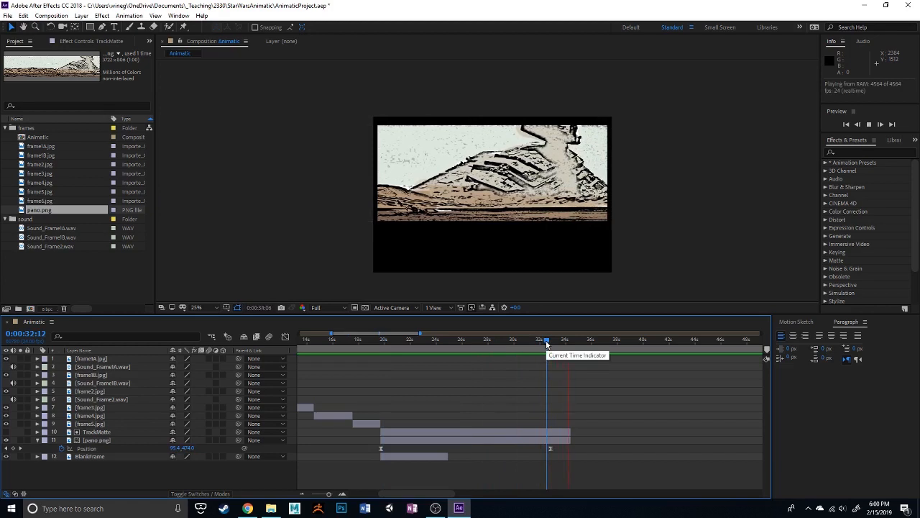
{"action": "key", "text": "space"}
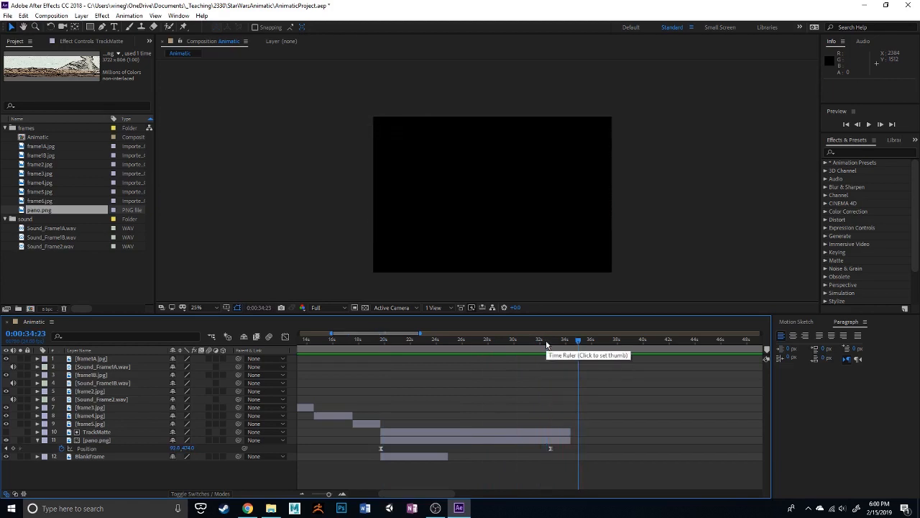
- Extend the BlankFrame layer's end to 0:00:34:10 and check the caption under the pan at 0:00:33:02
{"action": "left_click", "coordinate": [426, 434]}
{"action": "left_click_drag", "start_coordinate": [424, 352], "coordinate": [460, 375]}
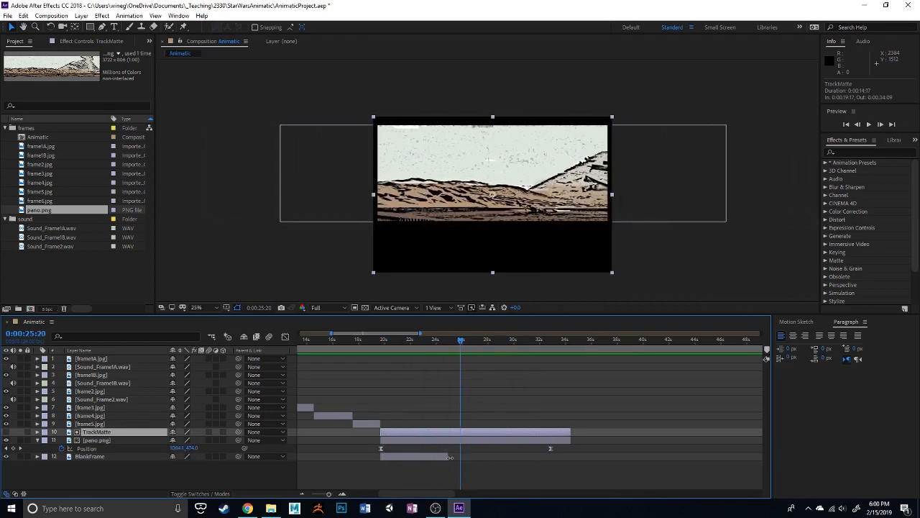
{"action": "left_click", "coordinate": [391, 345]}
{"action": "left_click", "coordinate": [112, 472]}
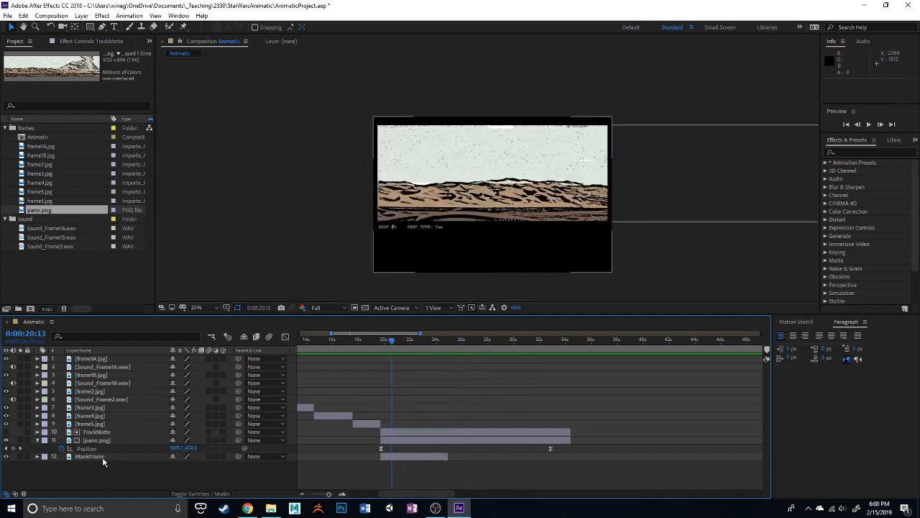
{"action": "left_click", "coordinate": [98, 456]}
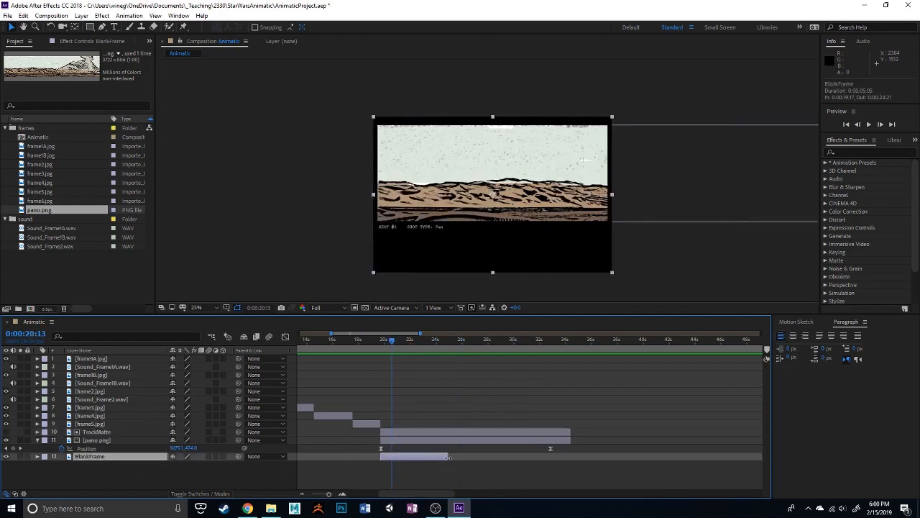
{"action": "left_click_drag", "start_coordinate": [447, 456], "coordinate": [571, 464]}
{"action": "mouse_move", "coordinate": [551, 339]}
{"action": "left_mouse_down"}
{"action": "mouse_move", "coordinate": [569, 339]}
{"action": "mouse_move", "coordinate": [554, 352]}
{"action": "left_mouse_up"}
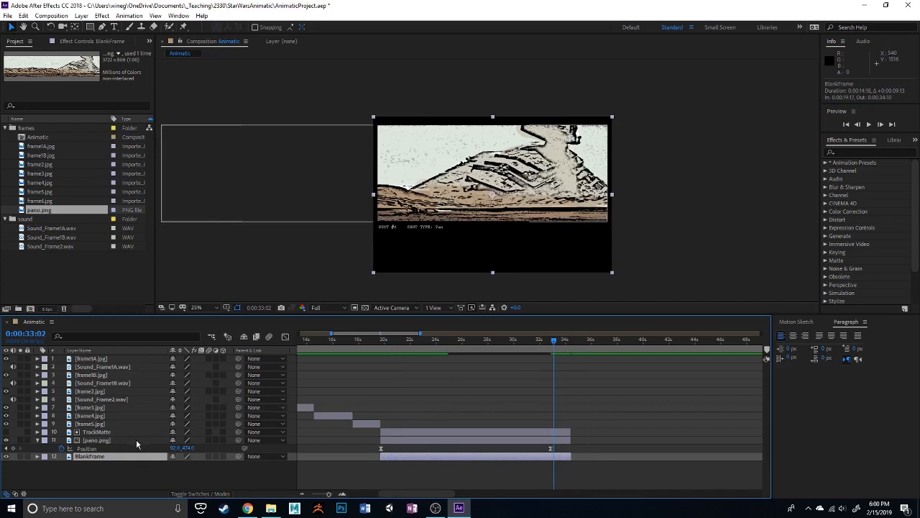
- Mute the Sound_Frame1A, Sound_Frame1B and Sound_Frame2 layers, and set the current time to 0:00:07:23 within frame2.jpg
{"action": "left_click", "coordinate": [110, 378]}
{"action": "left_click_drag", "start_coordinate": [303, 341], "coordinate": [407, 374]}
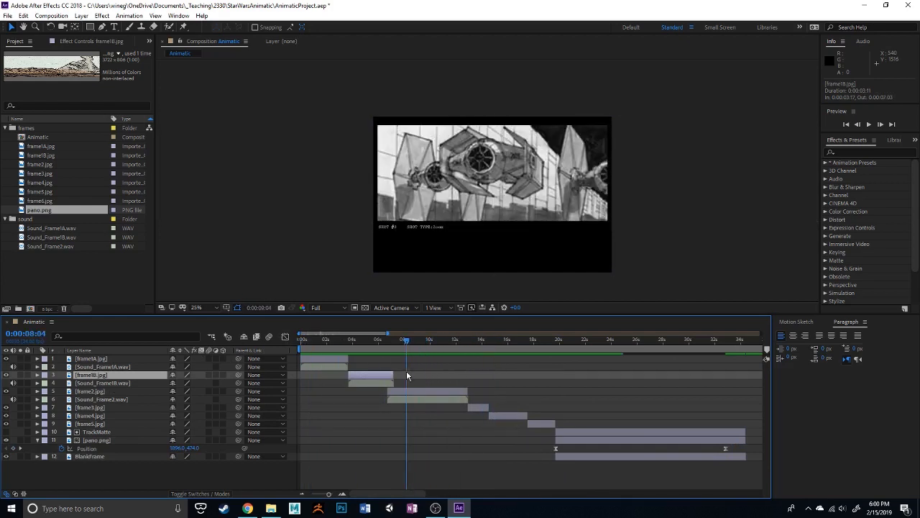
{"action": "left_click", "coordinate": [12, 382]}
{"action": "left_click", "coordinate": [13, 367]}
{"action": "mouse_move", "coordinate": [420, 351]}
{"action": "left_mouse_down"}
{"action": "mouse_move", "coordinate": [399, 353]}
{"action": "mouse_move", "coordinate": [481, 347]}
{"action": "mouse_move", "coordinate": [403, 357]}
{"action": "left_mouse_up"}
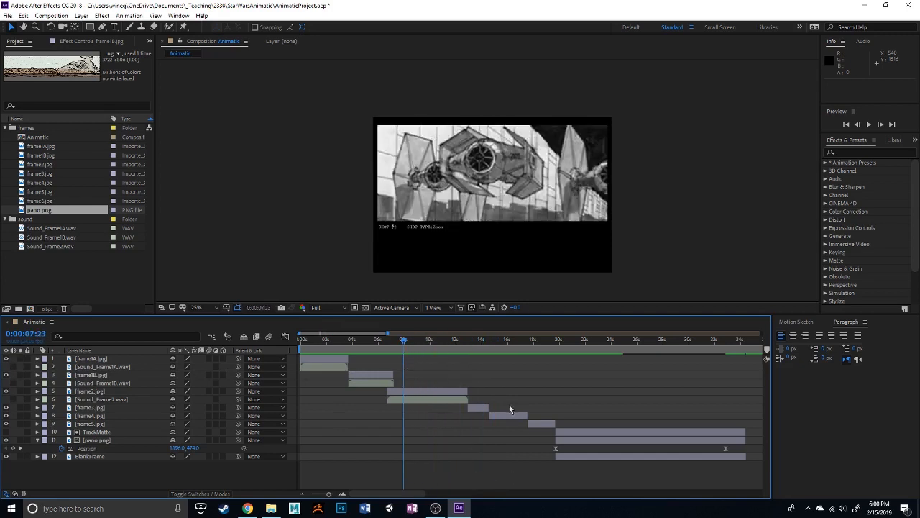
- Duplicate BlankFrame, place the copy directly above frame2.jpg in the layer order, and fit its timing to frame2.jpg
{"action": "left_click", "coordinate": [595, 457]}
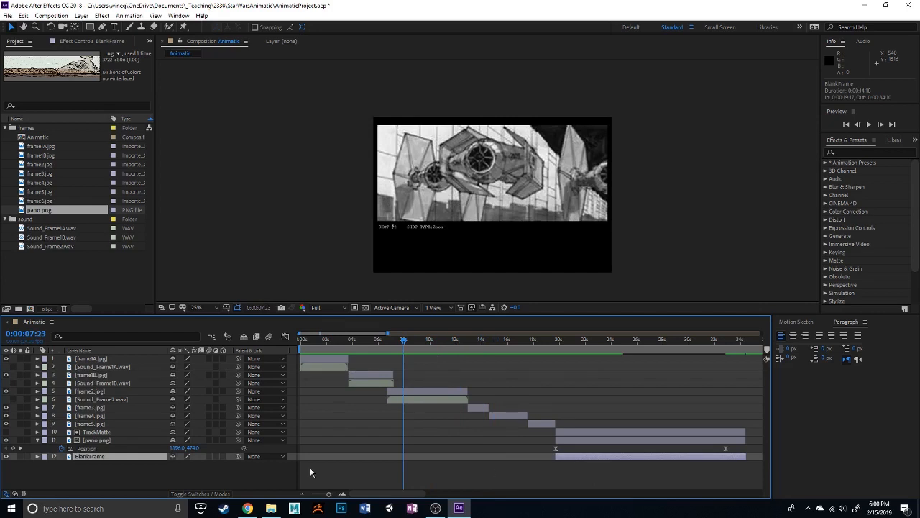
{"action": "key", "text": "ctrl+d"}
{"action": "left_click_drag", "start_coordinate": [105, 457], "coordinate": [106, 387]}
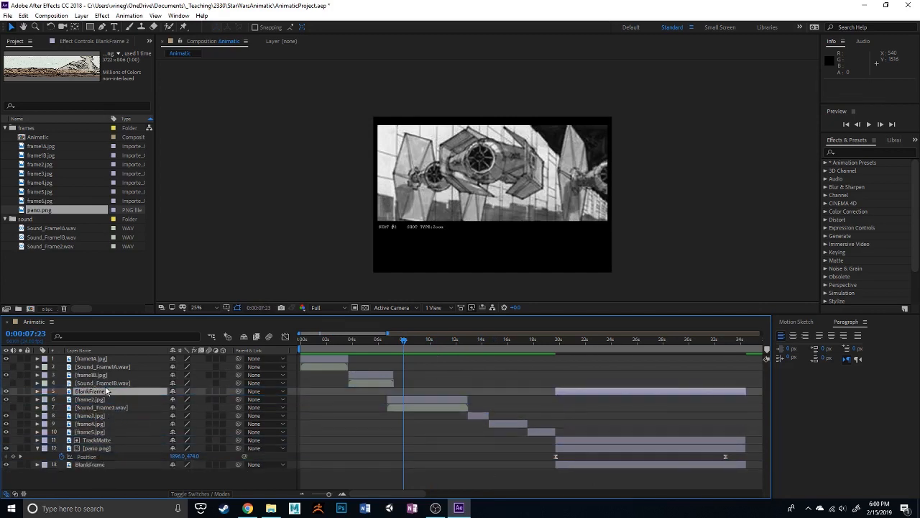
{"action": "left_click_drag", "start_coordinate": [692, 392], "coordinate": [468, 412]}
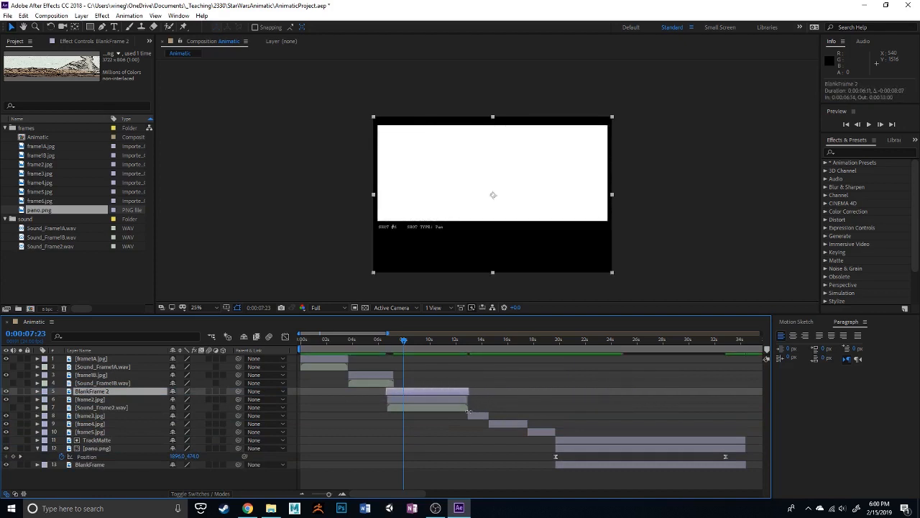
{"action": "left_click_drag", "start_coordinate": [394, 393], "coordinate": [397, 393]}
- Give frame2.jpg an Alpha Inverted Matte from the BlankFrame copy, test it by shifting the image, and undo the shift
{"action": "left_click", "coordinate": [418, 399]}
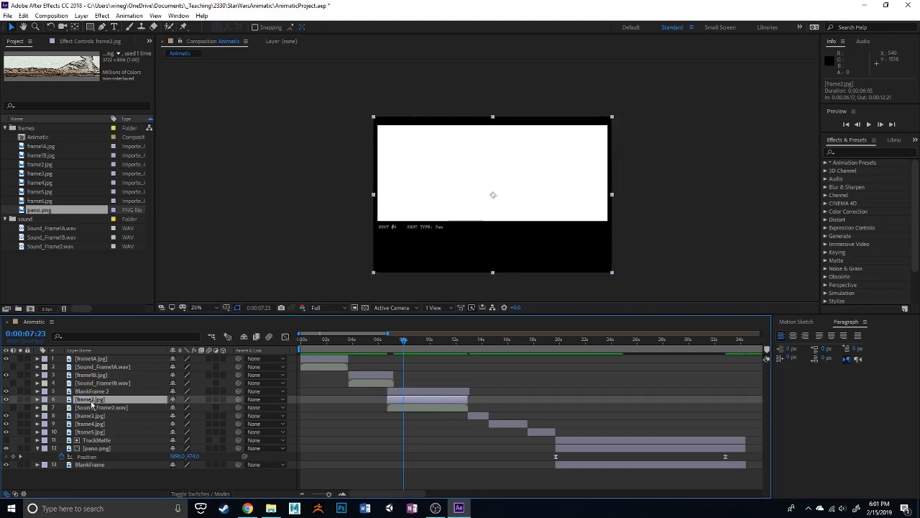
{"action": "left_click", "coordinate": [81, 15]}
{"action": "mouse_move", "coordinate": [166, 248]}
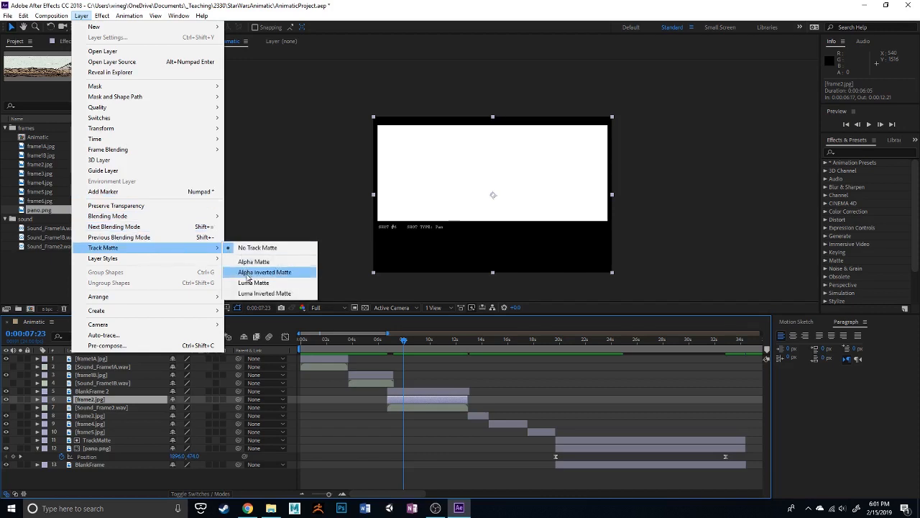
{"action": "left_click", "coordinate": [247, 273]}
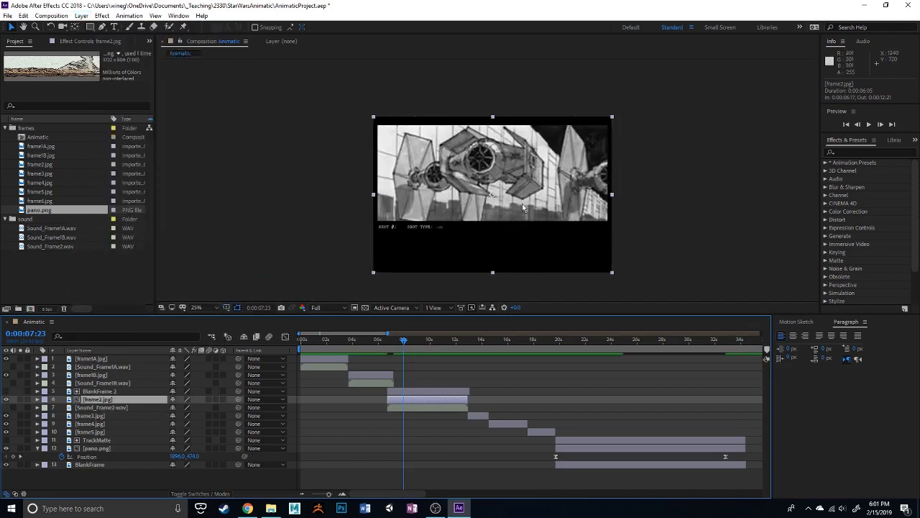
{"action": "left_click_drag", "start_coordinate": [551, 211], "coordinate": [581, 254]}
{"action": "key", "text": "ctrl+z"}
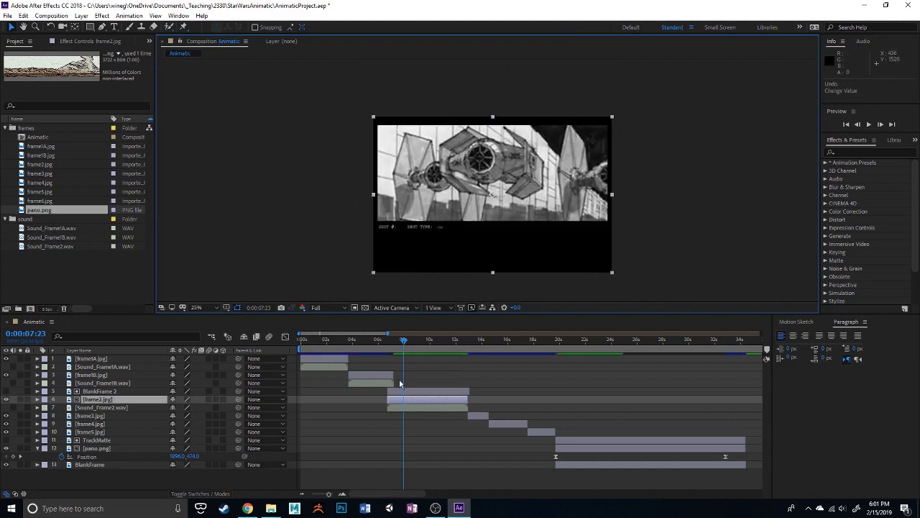
- Move the BlankFrame copy, frame2.jpg and Sound_Frame2.wav together so they start at 0:00:07:07
{"action": "left_click_drag", "start_coordinate": [404, 343], "coordinate": [396, 343]}
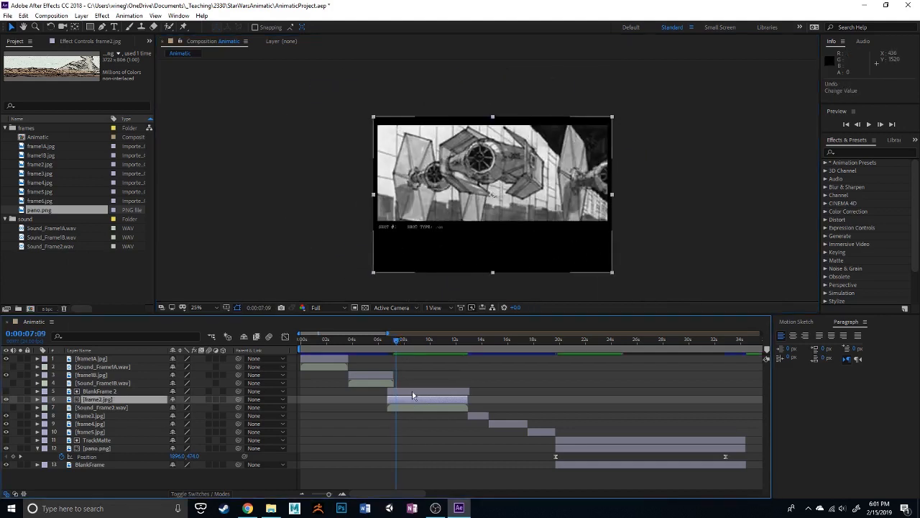
{"action": "left_click", "coordinate": [412, 390], "text": "shift"}
{"action": "left_click", "coordinate": [413, 407], "text": "shift"}
{"action": "left_click_drag", "start_coordinate": [414, 394], "coordinate": [420, 391]}
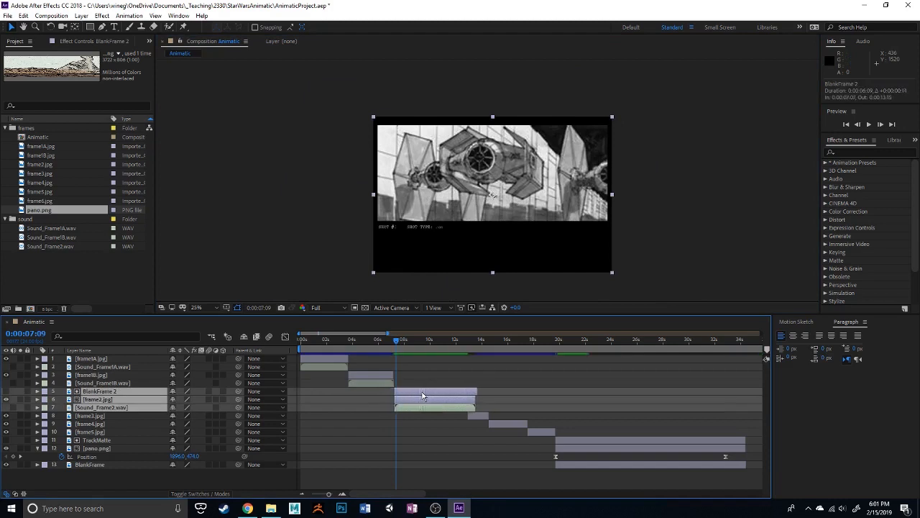
- Add a Scale keyframe to frame2.jpg at 0:00:07:09 and scale it to 135% at 0:00:12:18
{"action": "left_click", "coordinate": [104, 399]}
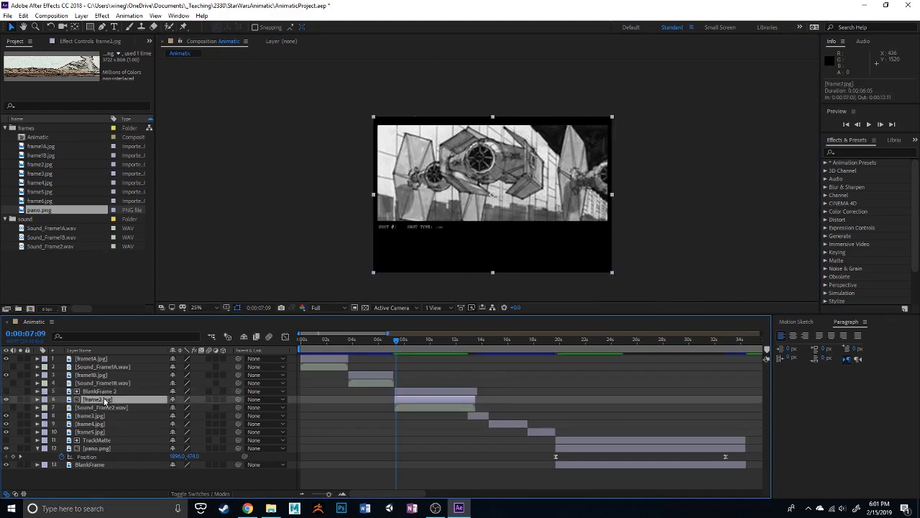
{"action": "key", "text": "s"}
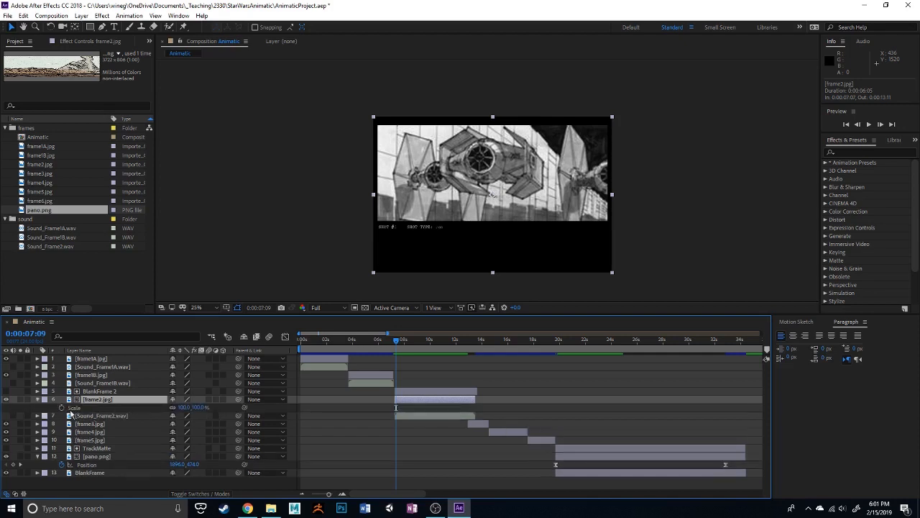
{"action": "left_click", "coordinate": [62, 408]}
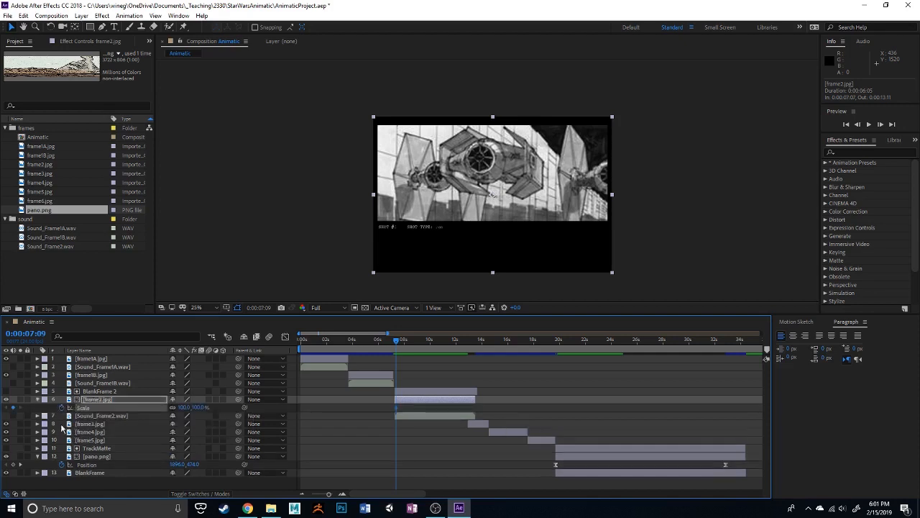
{"action": "left_click_drag", "start_coordinate": [396, 342], "coordinate": [466, 345]}
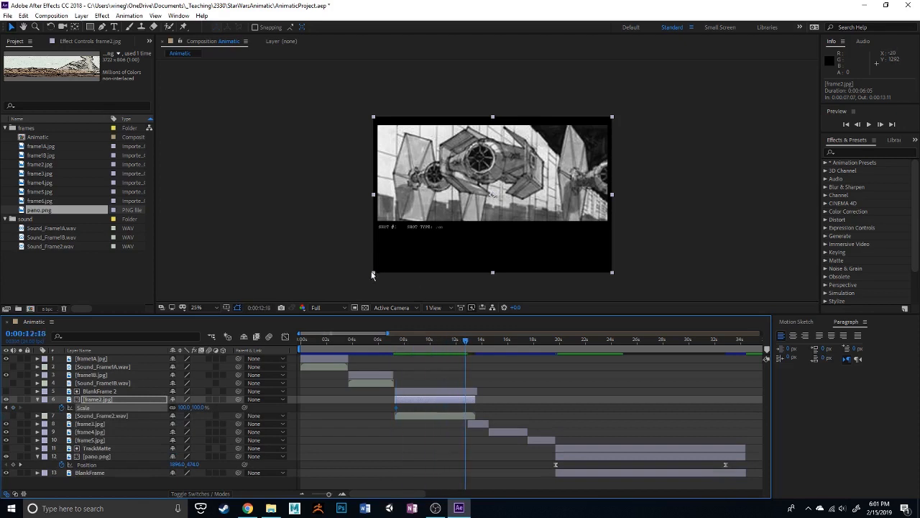
{"action": "left_click_drag", "start_coordinate": [181, 406], "coordinate": [204, 406]}
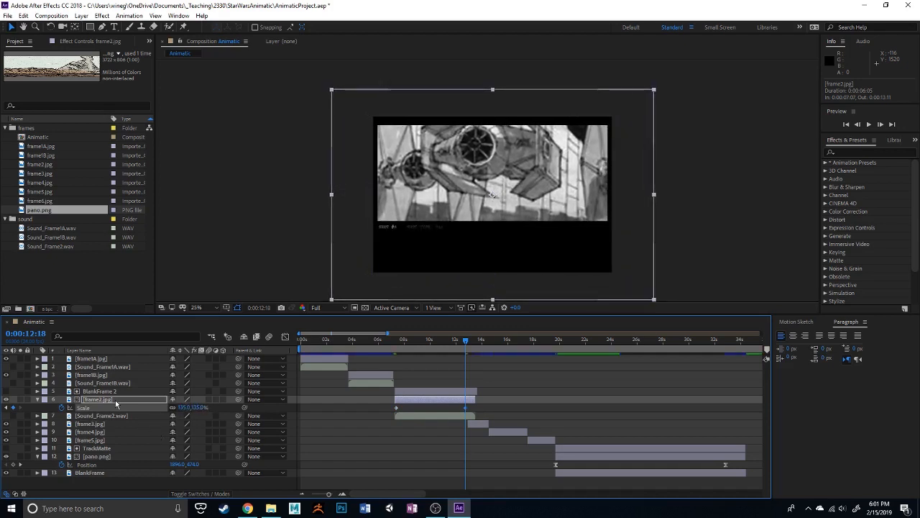
- Keyframe frame2.jpg's Position at 0:00:07:08, shift the image down at about 0:00:12:15, and preview the zoom from 0:00:07:07
{"action": "key", "text": "p"}
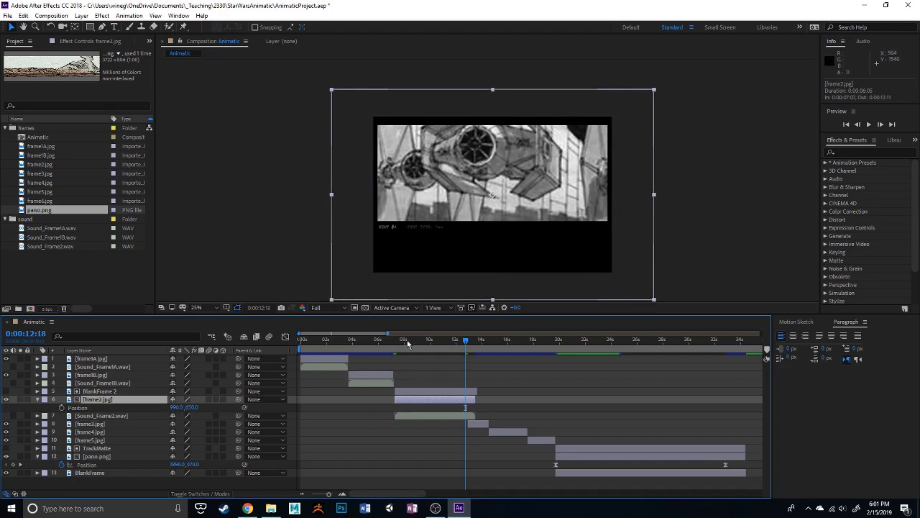
{"action": "left_click_drag", "start_coordinate": [407, 344], "coordinate": [396, 348]}
{"action": "key", "text": "alt+shift+p"}
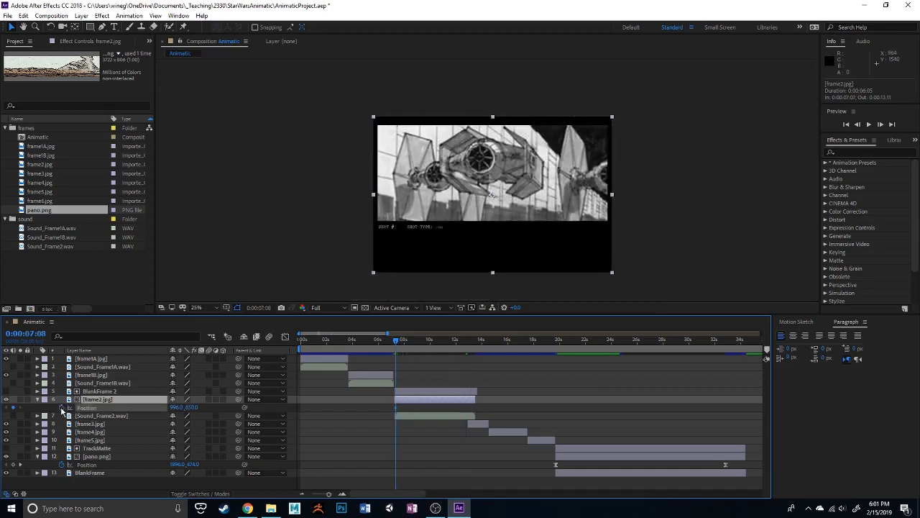
{"action": "left_click_drag", "start_coordinate": [394, 345], "coordinate": [463, 343]}
{"action": "left_click_drag", "start_coordinate": [533, 210], "coordinate": [533, 232]}
{"action": "left_click_drag", "start_coordinate": [466, 342], "coordinate": [395, 352]}
{"action": "key", "text": "space"}
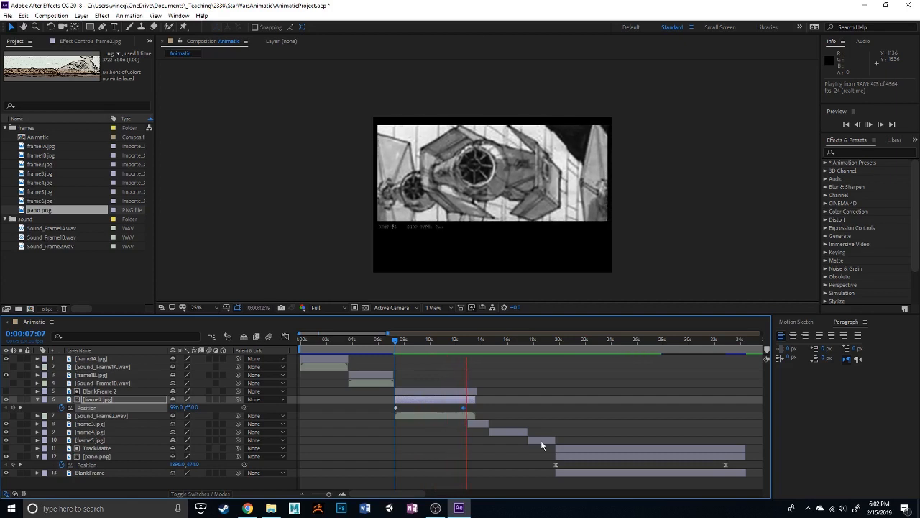
- Shift frame2.jpg's ending Position and Scale keyframes together to about 10.5 seconds, and preview the quicker zoom from 0:00:07:08
{"action": "key", "text": "space"}
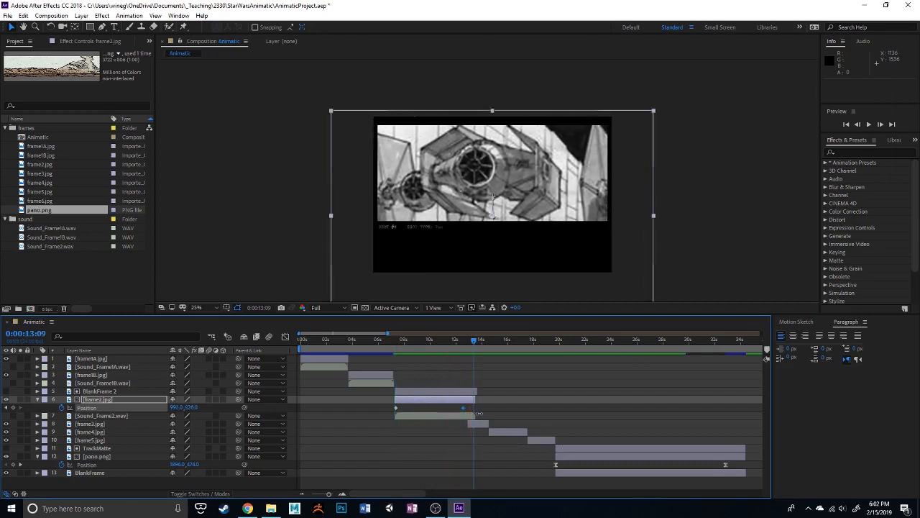
{"action": "left_click", "coordinate": [37, 399]}
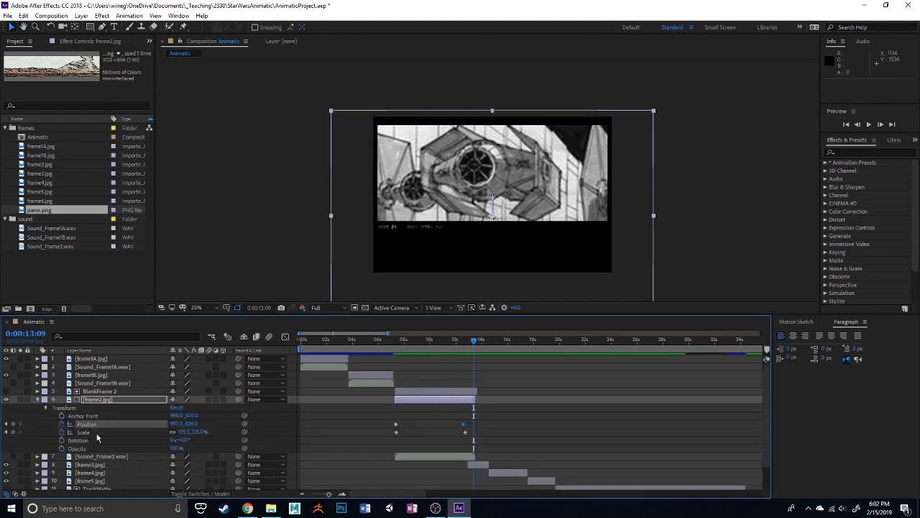
{"action": "left_click", "coordinate": [38, 401]}
{"action": "left_click", "coordinate": [38, 400]}
{"action": "left_click_drag", "start_coordinate": [472, 438], "coordinate": [460, 421]}
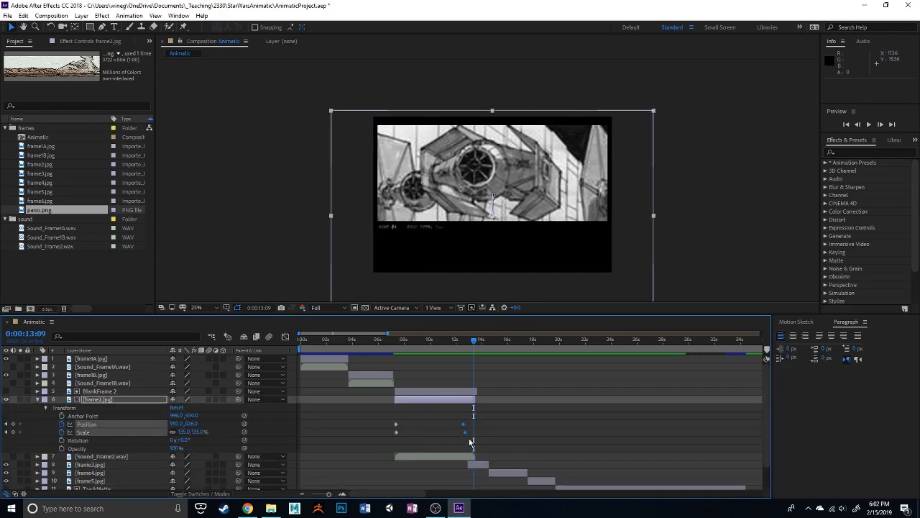
{"action": "left_click_drag", "start_coordinate": [463, 424], "coordinate": [435, 425]}
{"action": "left_click", "coordinate": [396, 341]}
{"action": "key", "text": "space"}
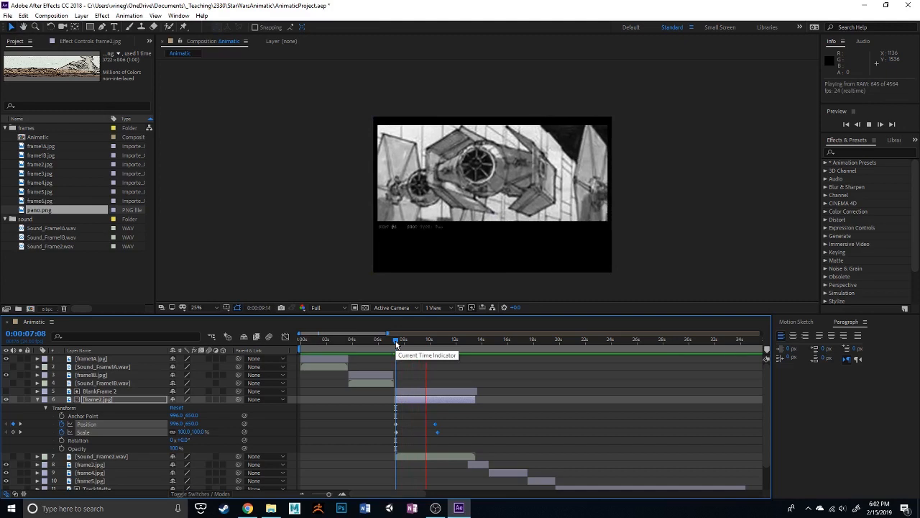
{"action": "key", "text": "space"}
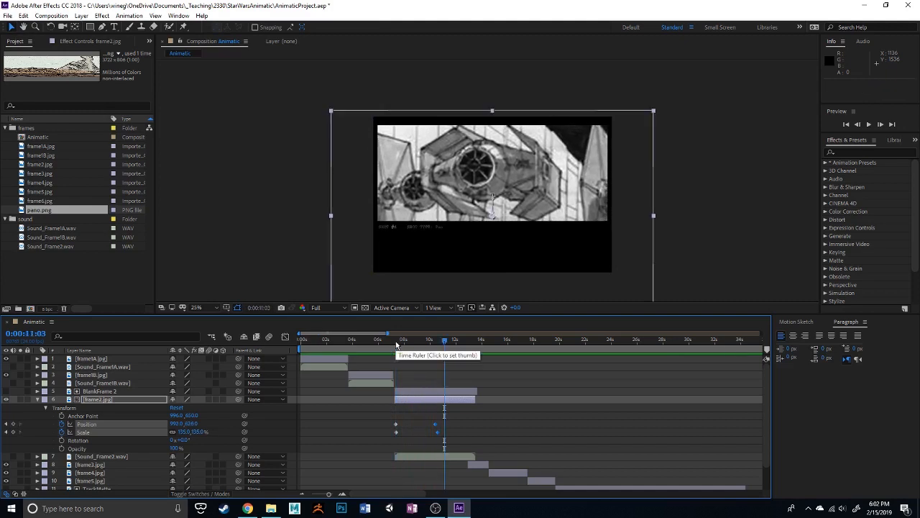
- Scrub the timeline back near the start and through frame2.jpg's zoom to 0:00:09:05 to check the keyframed motion
{"action": "left_click", "coordinate": [335, 345]}
{"action": "left_click_drag", "start_coordinate": [333, 347], "coordinate": [307, 348]}
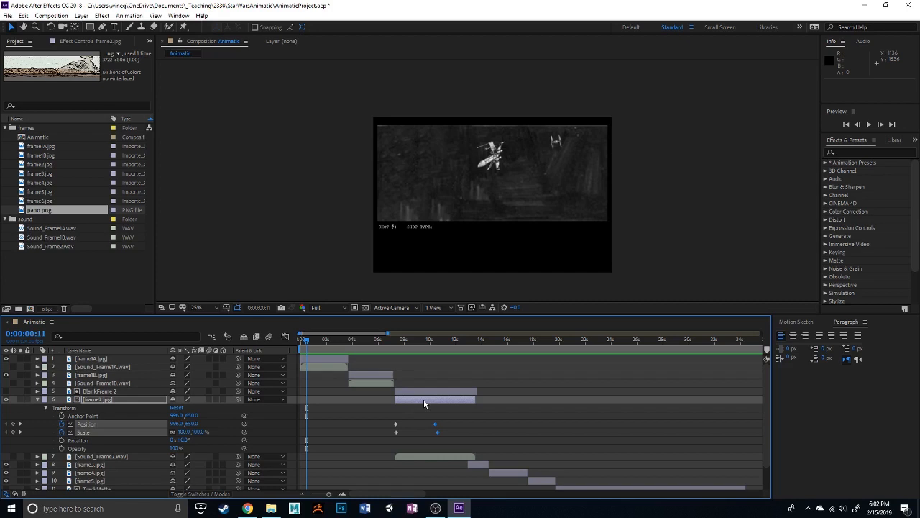
{"action": "left_click", "coordinate": [426, 340]}
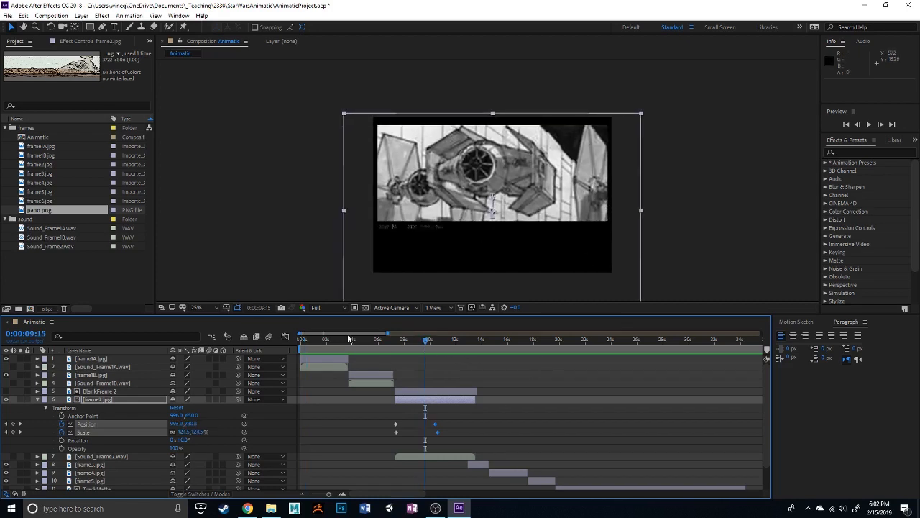
{"action": "mouse_move", "coordinate": [422, 347]}
{"action": "left_mouse_down"}
{"action": "mouse_move", "coordinate": [330, 342]}
{"action": "mouse_move", "coordinate": [420, 344]}
{"action": "left_mouse_up"}
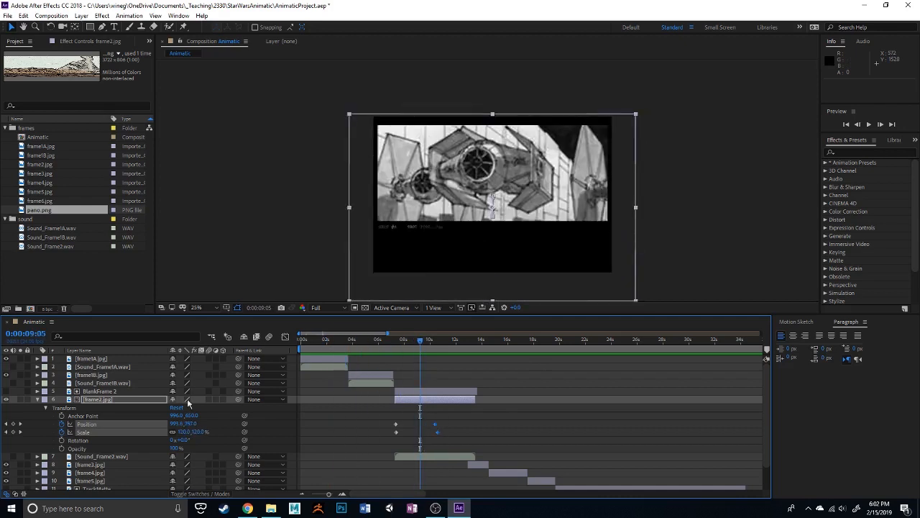
- Try changing frame2.jpg's Scale with its proportions unlinked, undo the value change, and return to 0:00:00:00
{"action": "left_click", "coordinate": [83, 432]}
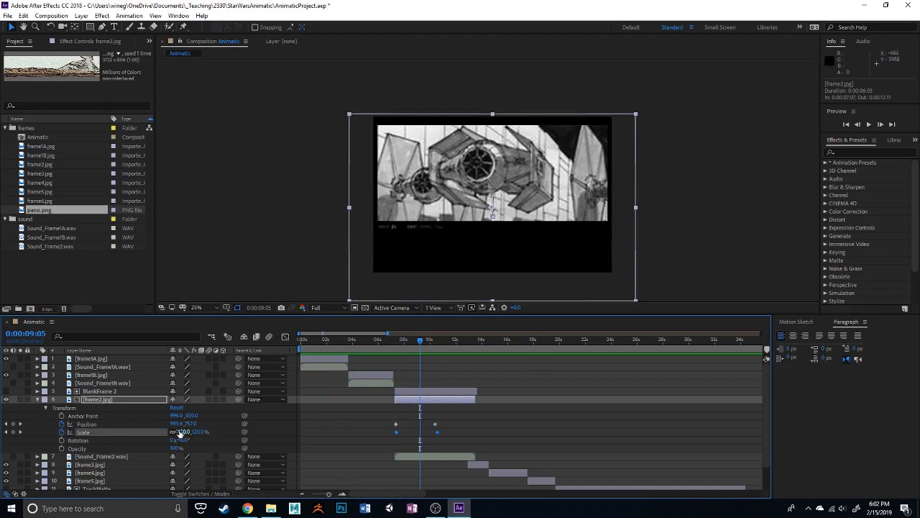
{"action": "left_click_drag", "start_coordinate": [198, 431], "coordinate": [192, 449]}
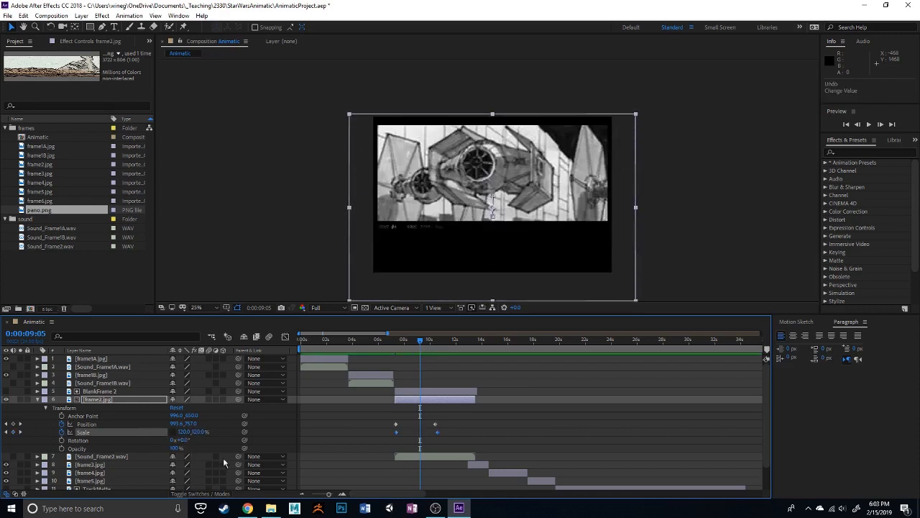
{"action": "left_click_drag", "start_coordinate": [372, 344], "coordinate": [351, 364]}
{"action": "key", "text": "Home"}
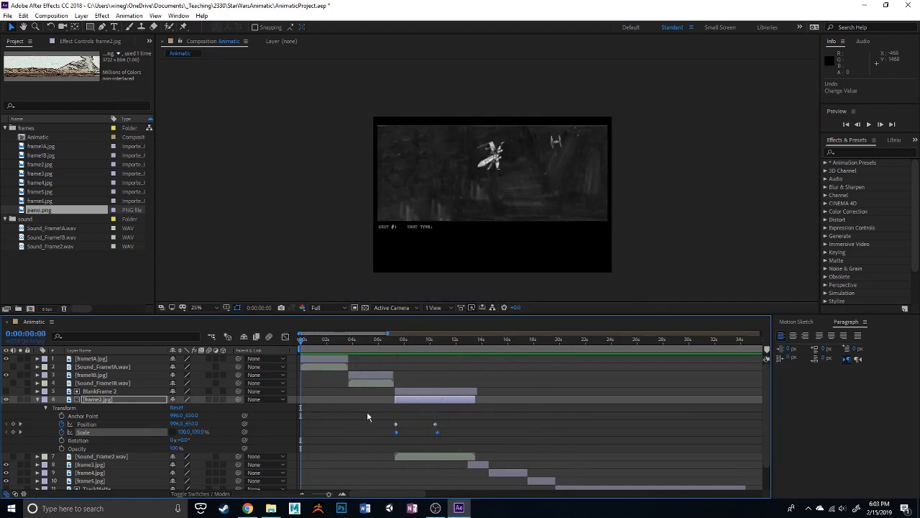
- Collapse frame2.jpg's properties and apply Sequence Layers without overlap to every layer except the three sound layers
{"action": "left_click", "coordinate": [38, 400]}
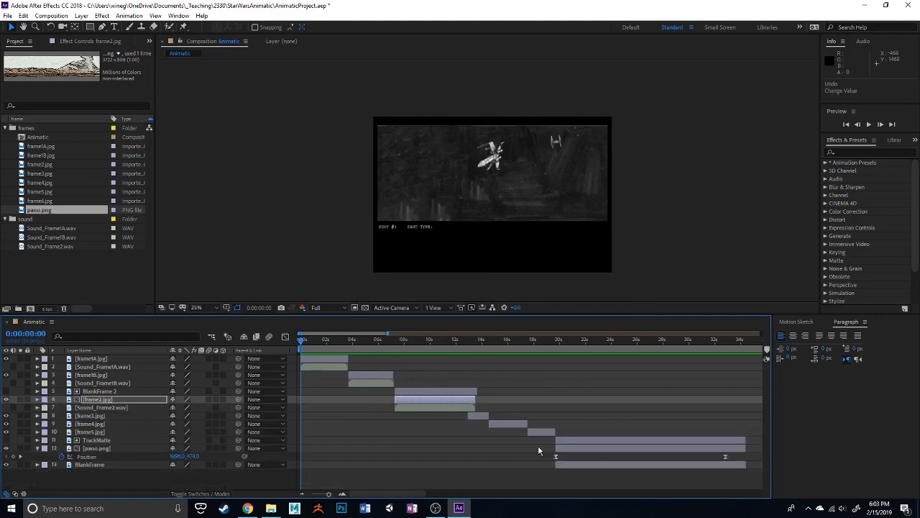
{"action": "left_click", "coordinate": [588, 465]}
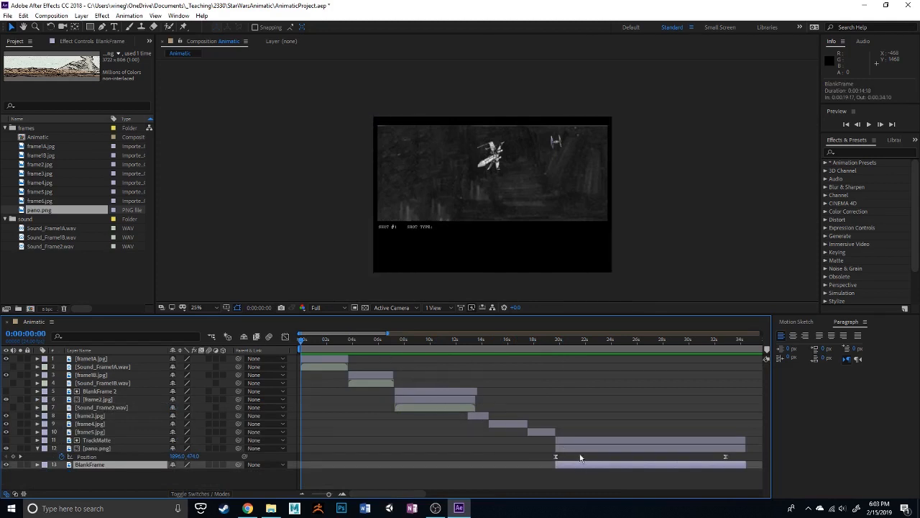
{"action": "left_click", "coordinate": [488, 416], "text": "shift"}
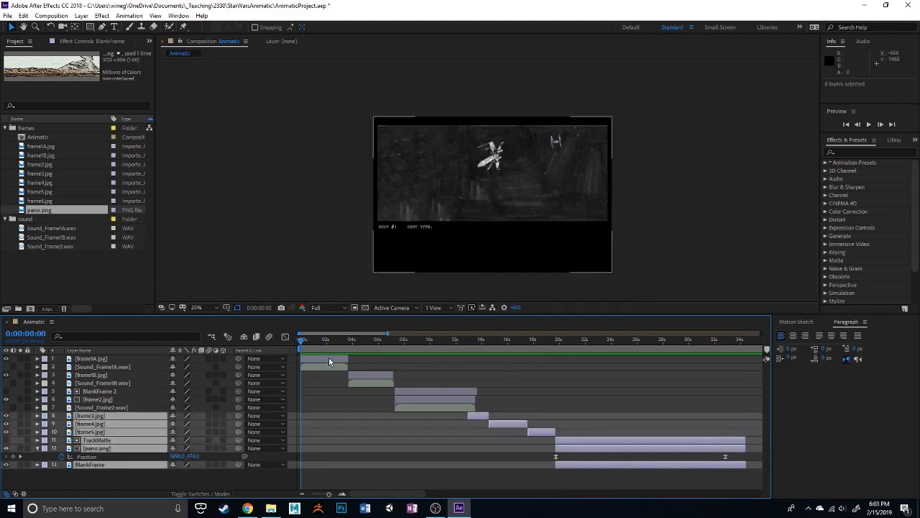
{"action": "key", "text": "ctrl+a"}
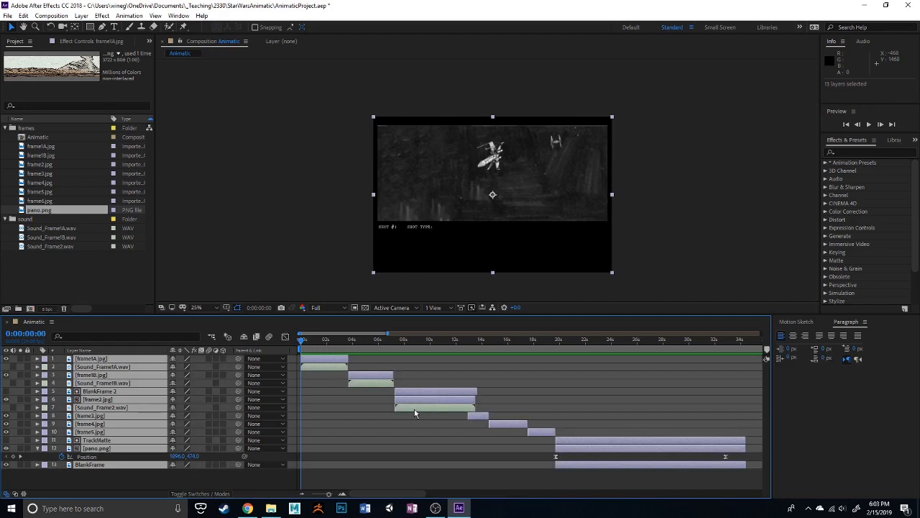
{"action": "left_click", "coordinate": [415, 409], "text": "ctrl"}
{"action": "left_click", "coordinate": [364, 386], "text": "ctrl"}
{"action": "left_click", "coordinate": [338, 365], "text": "ctrl"}
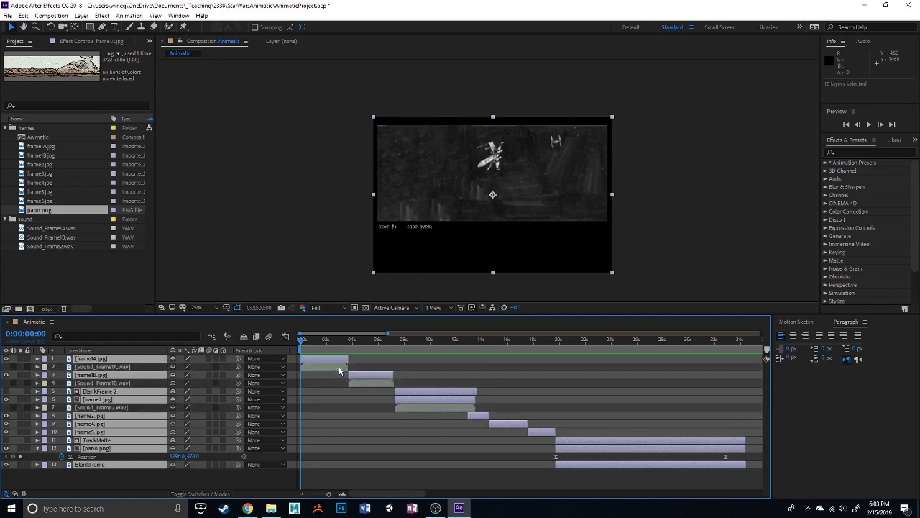
{"action": "right_click", "coordinate": [367, 375]}
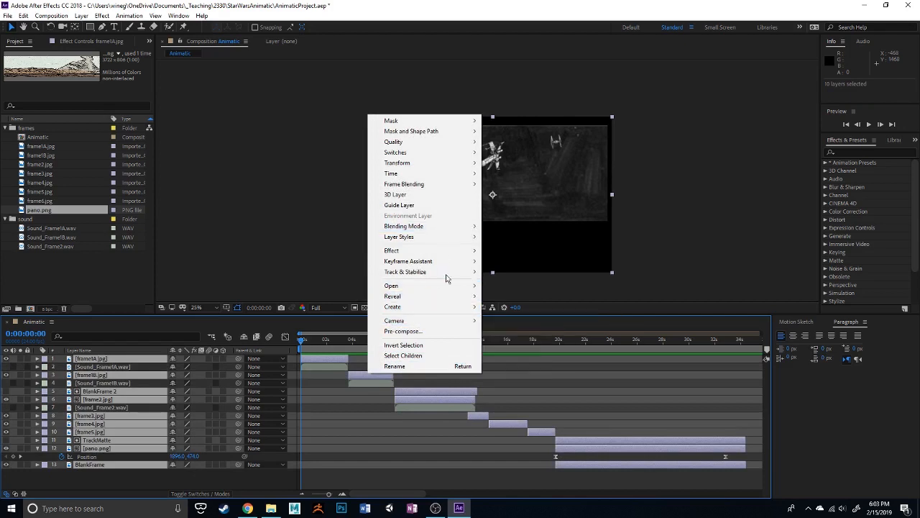
{"action": "mouse_move", "coordinate": [450, 262]}
{"action": "left_click", "coordinate": [507, 347]}
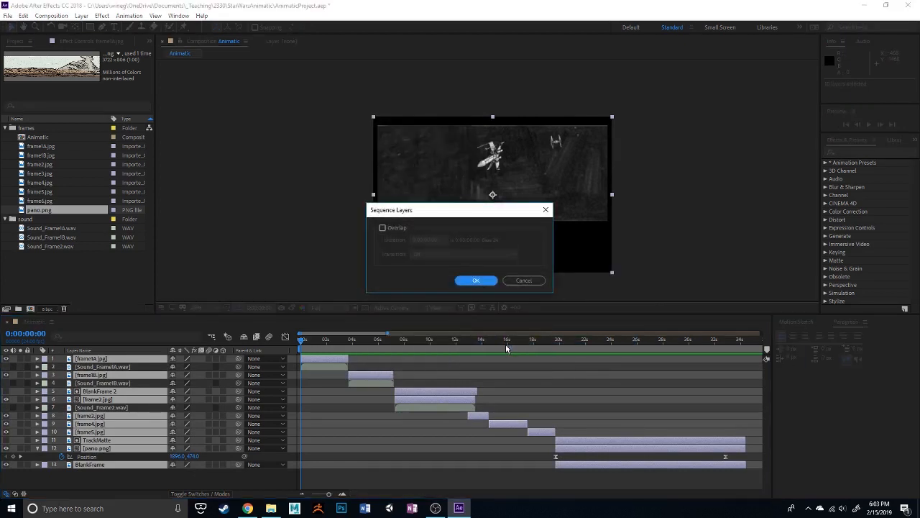
{"action": "left_click", "coordinate": [477, 280]}
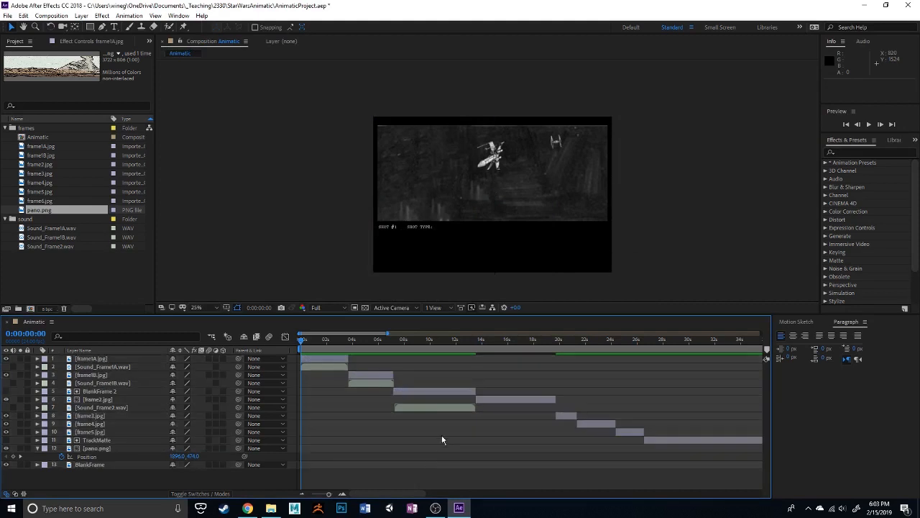
- Move frame2.jpg back beneath its BlankFrame 2 matte so that it starts at 0:00:07:04
{"action": "left_click_drag", "start_coordinate": [483, 401], "coordinate": [412, 399]}
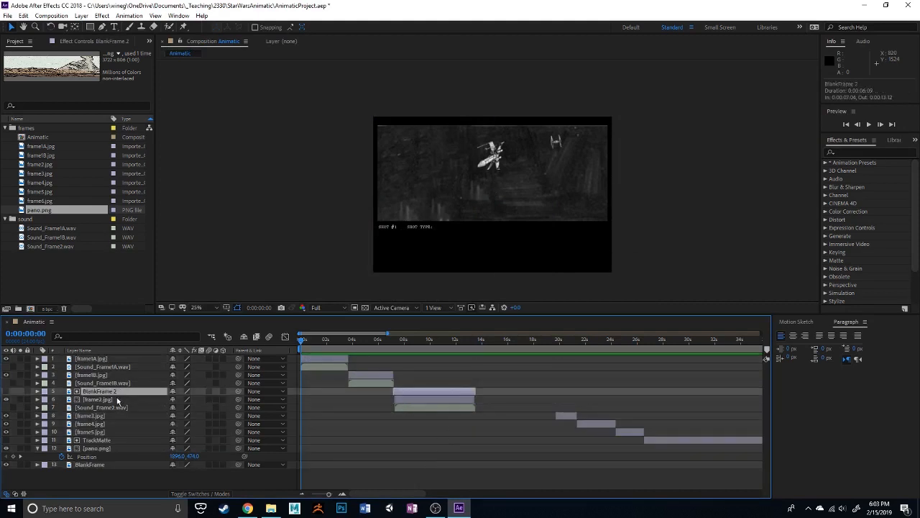
{"action": "left_click_drag", "start_coordinate": [418, 399], "coordinate": [417, 399]}
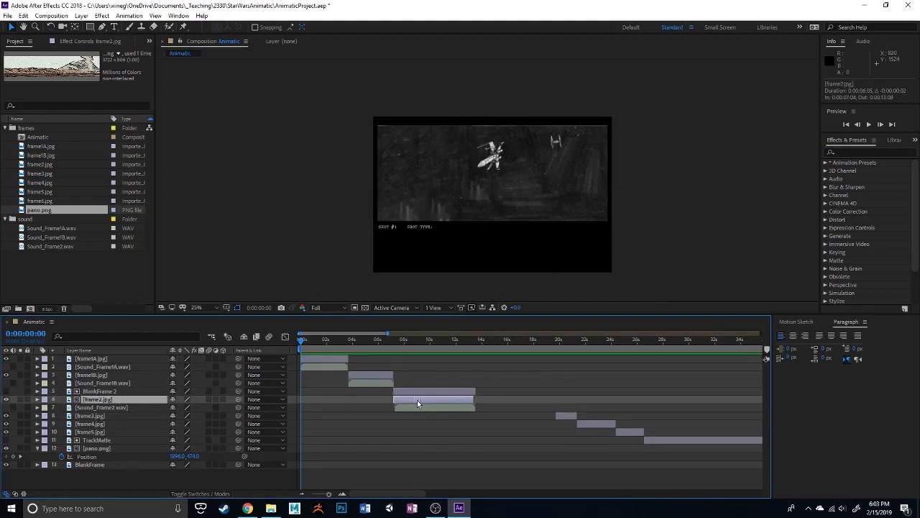
{"action": "key", "text": "ctrl+shift+a"}
{"action": "left_click", "coordinate": [441, 391]}
{"action": "key", "text": "ctrl+shift+a"}
{"action": "left_click", "coordinate": [442, 399]}
{"action": "left_click", "coordinate": [442, 392]}
{"action": "key", "text": "ctrl+shift+a"}
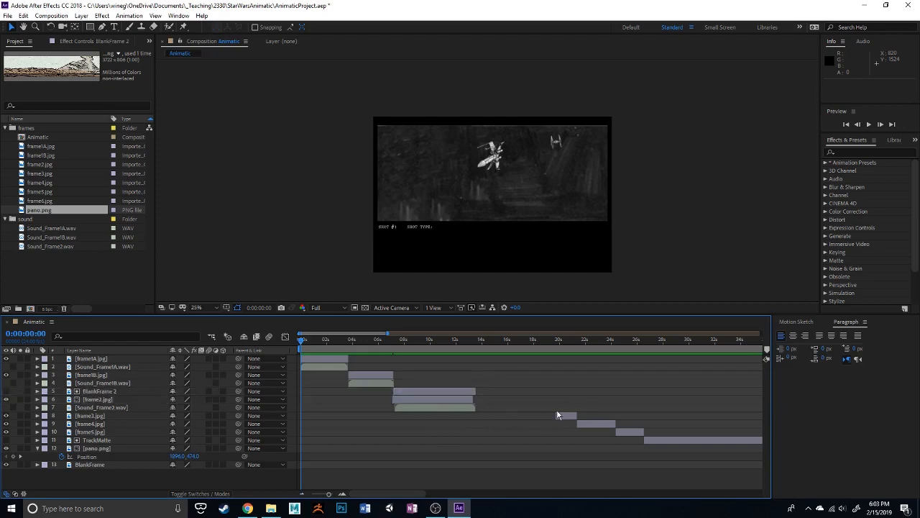
- Move frame3.jpg to directly follow frame2.jpg, and frame4.jpg to start right after it at 0:00:14:22
{"action": "left_click_drag", "start_coordinate": [566, 415], "coordinate": [484, 421]}
{"action": "left_click_drag", "start_coordinate": [583, 427], "coordinate": [500, 427]}
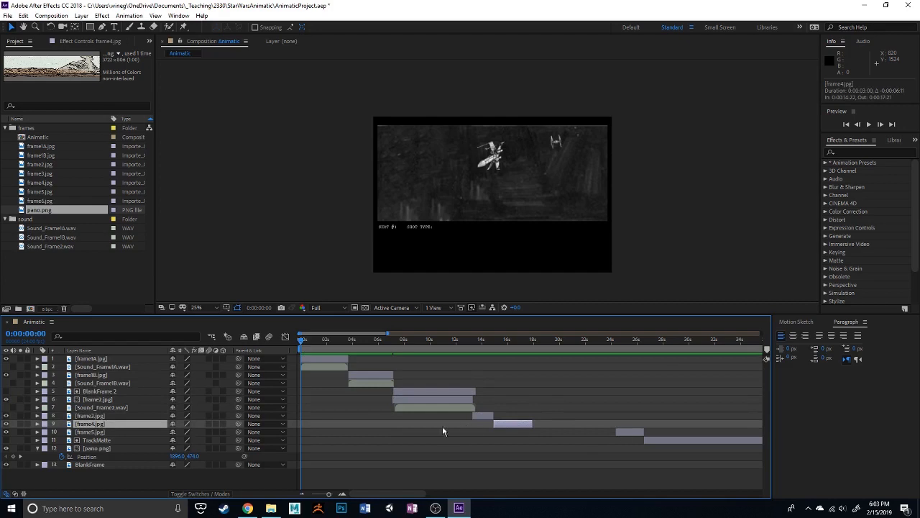
{"action": "key", "text": "ctrl+shift+a"}
- Return to the start of the timeline and add the Animatic composition to the Adobe Media Encoder queue
{"action": "left_click_drag", "start_coordinate": [301, 339], "coordinate": [263, 396]}
{"action": "left_click", "coordinate": [51, 15]}
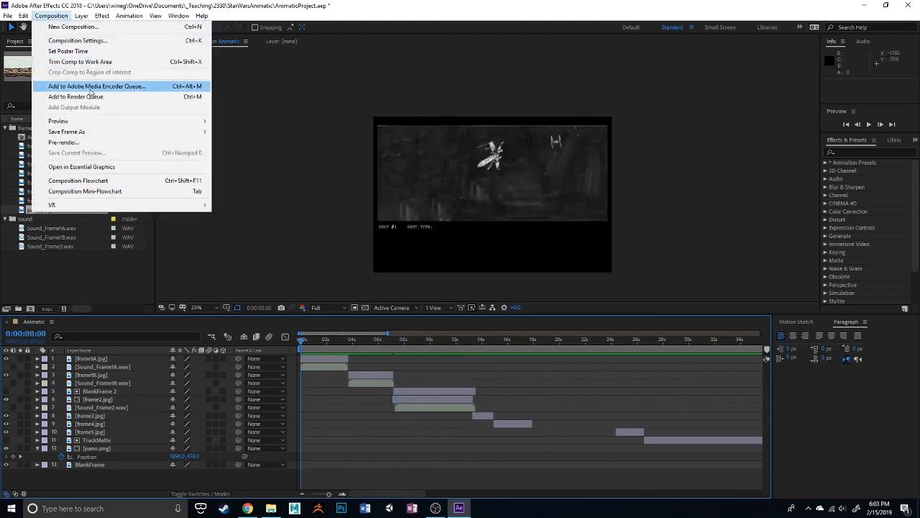
{"action": "left_click", "coordinate": [90, 89]}
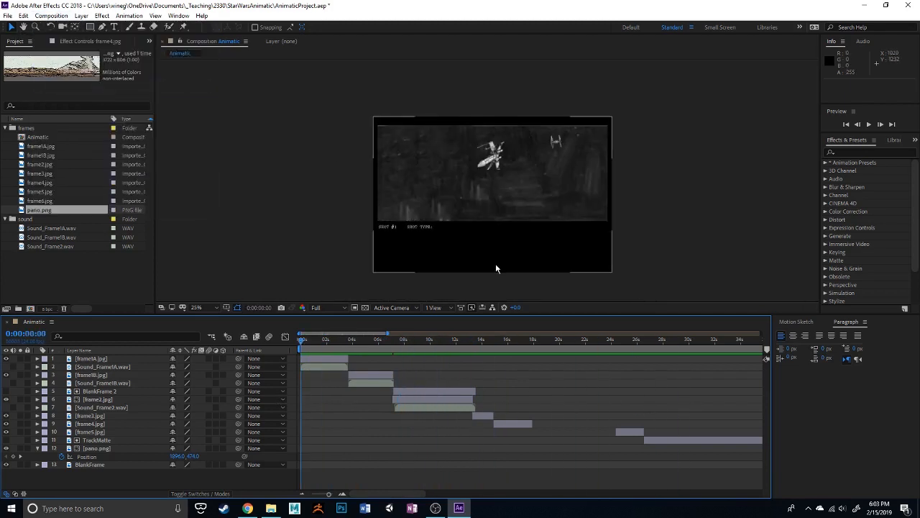